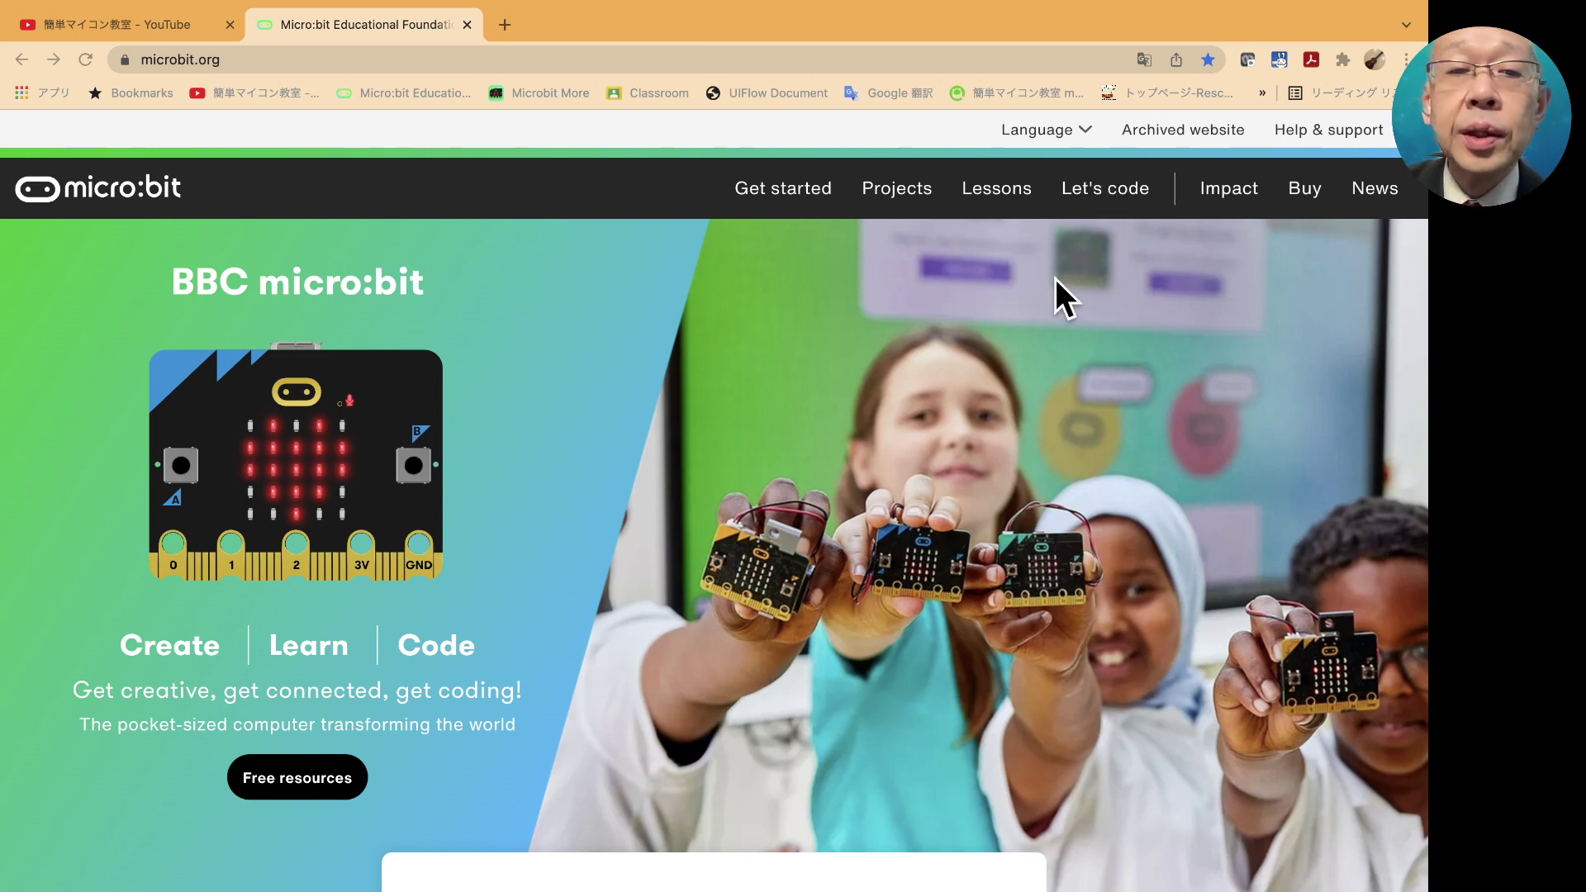
# - Go from microbit.org's Let's code page to the MakeCode editor home page
pyautogui.click(1107, 194)
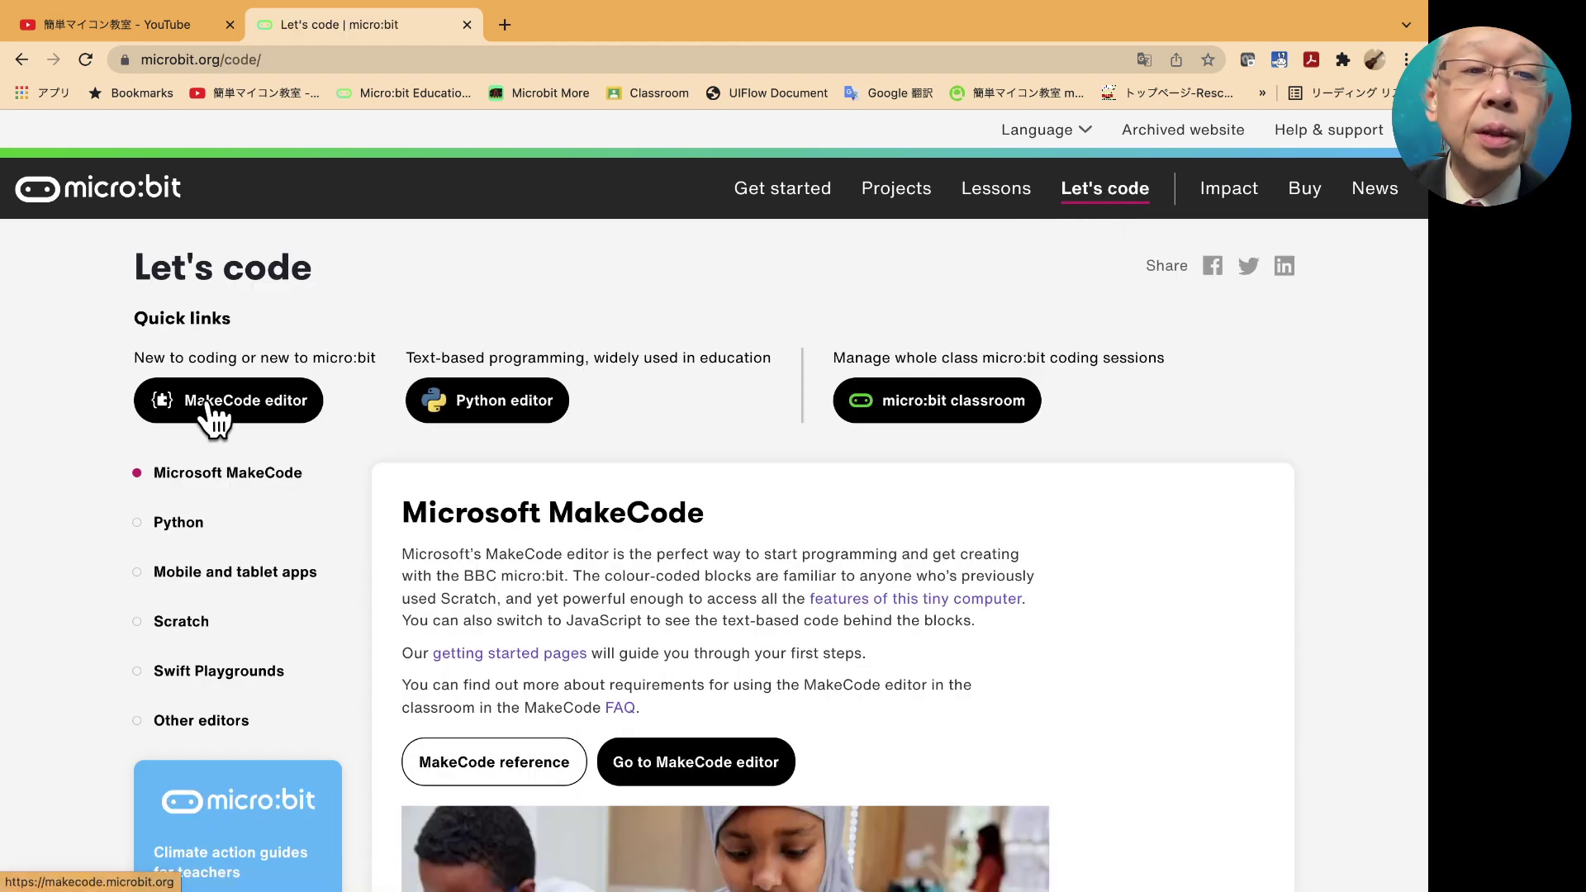
pyautogui.click(234, 398)
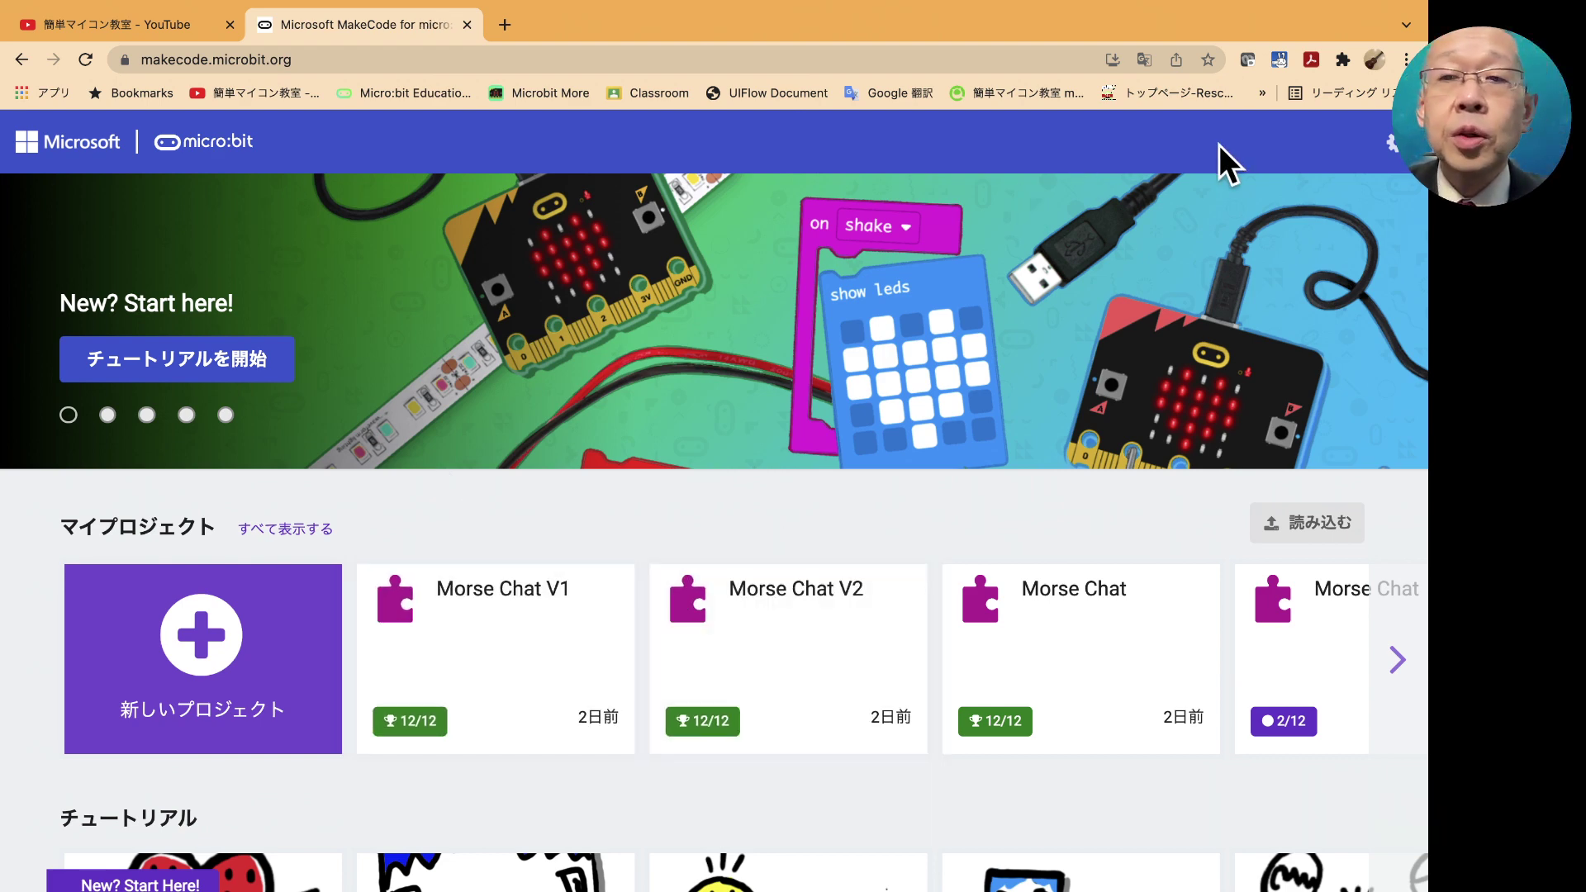
# - Switch the MakeCode editor language to Japanese (日本語) from the settings menu
pyautogui.click(1393, 145)
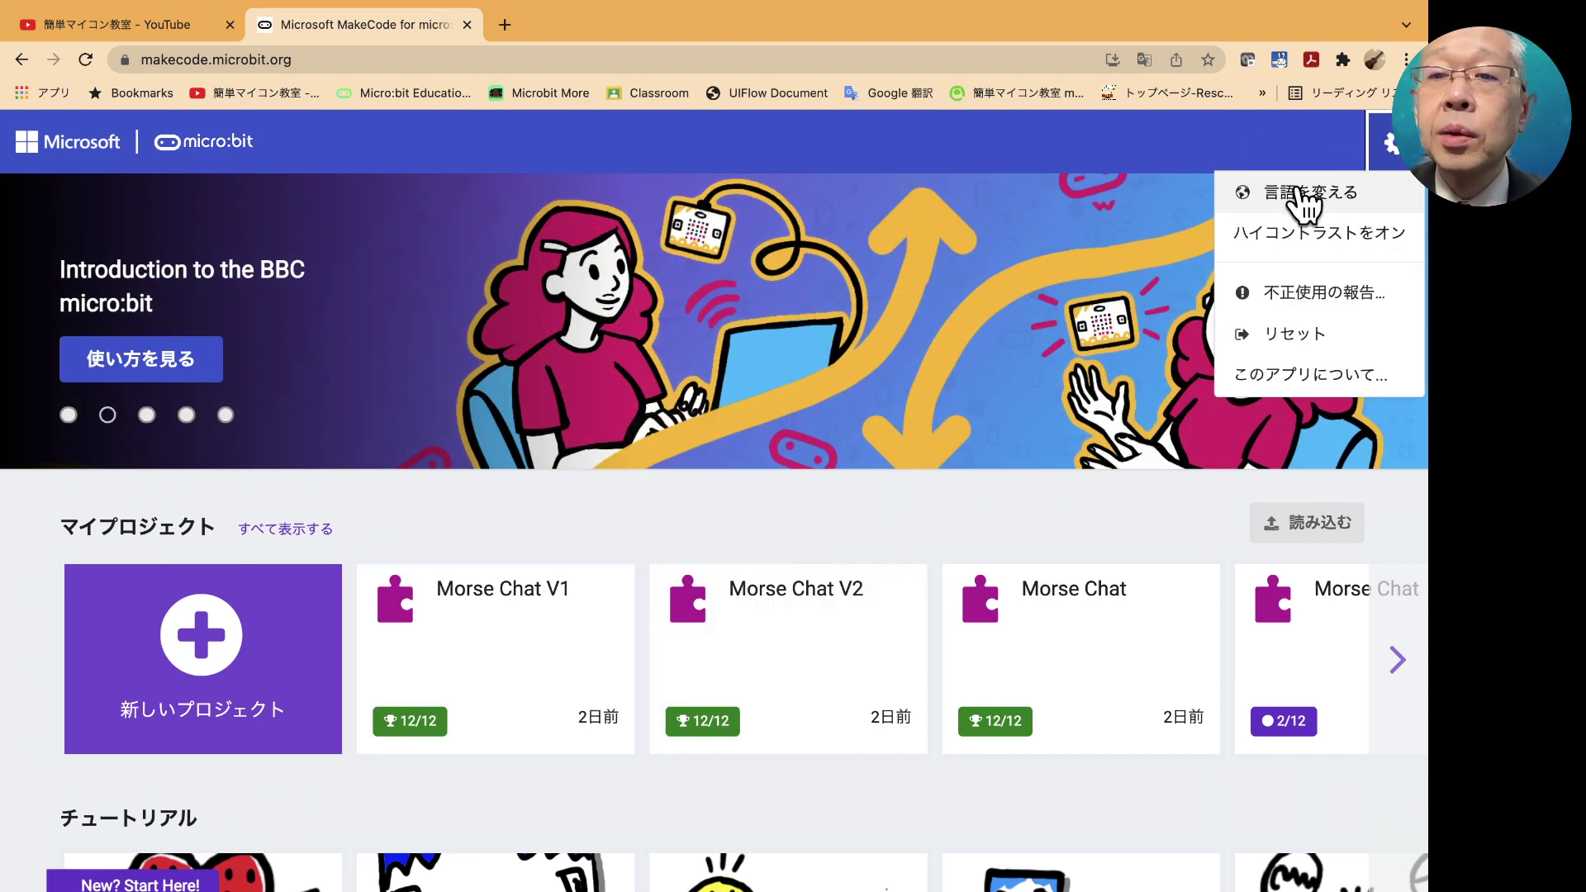
pyautogui.click(1293, 194)
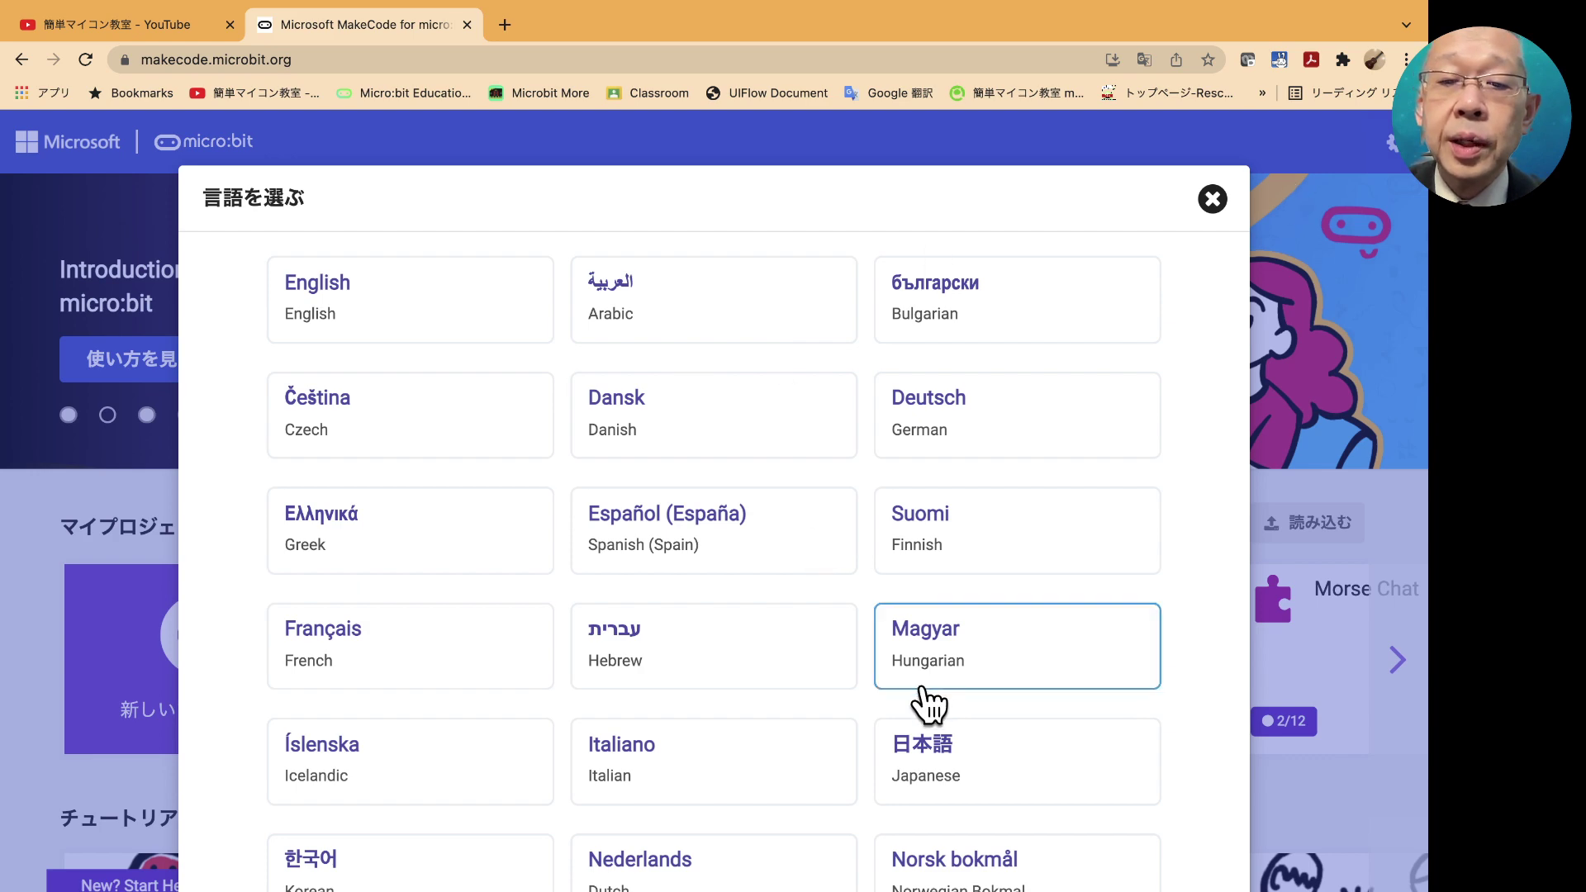
pyautogui.click(995, 753)
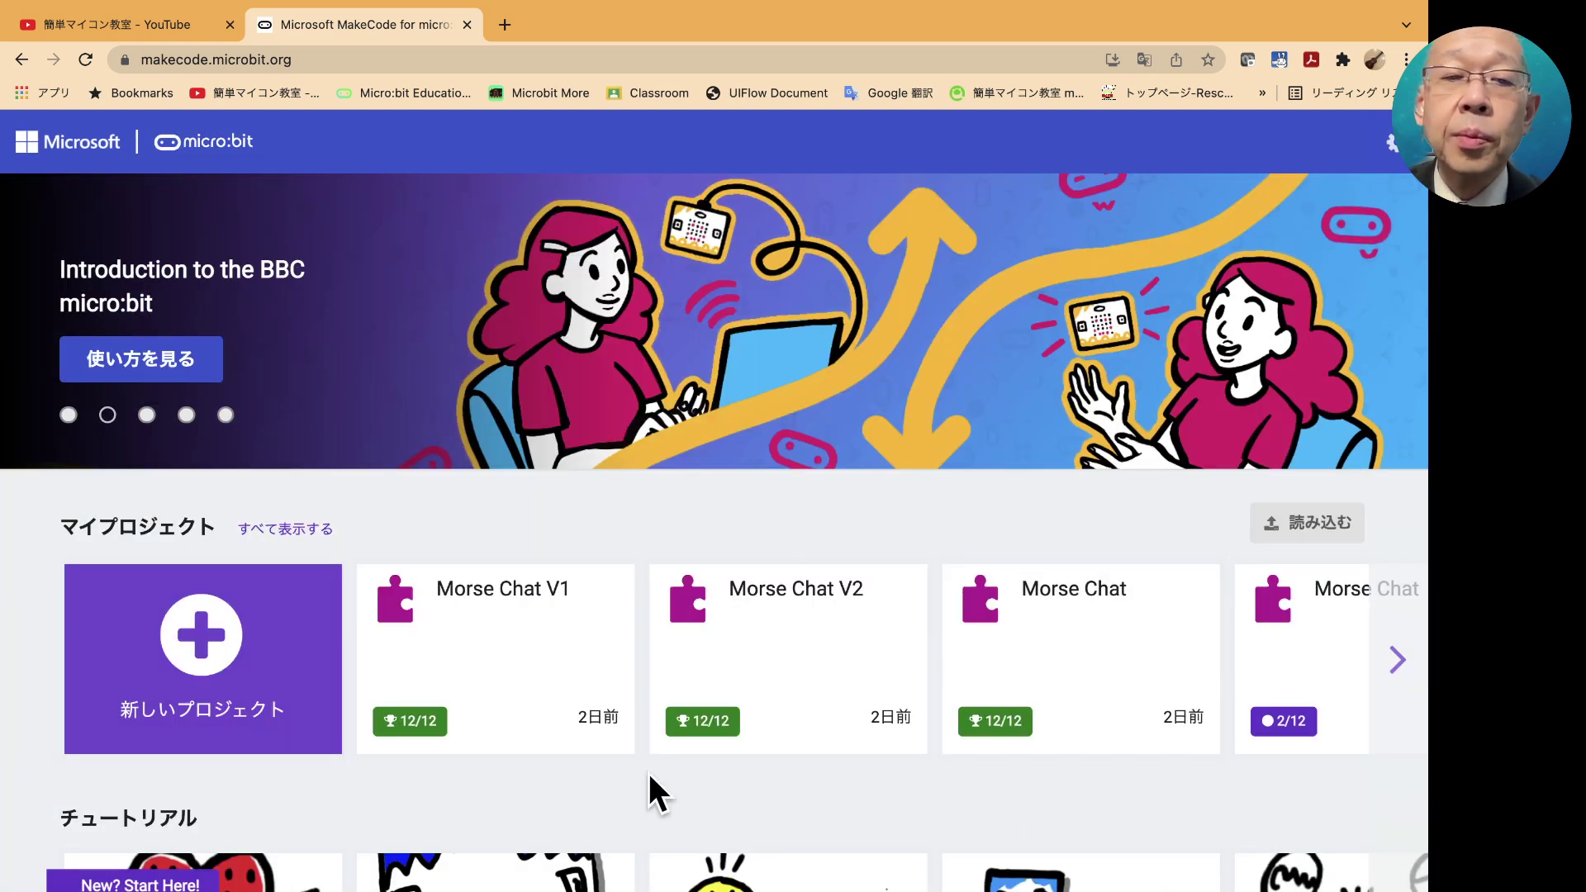
# - Find the Clap Lights tutorial under the micro:bit V2 tutorials and start it
pyautogui.scroll(-2, 417, 702)
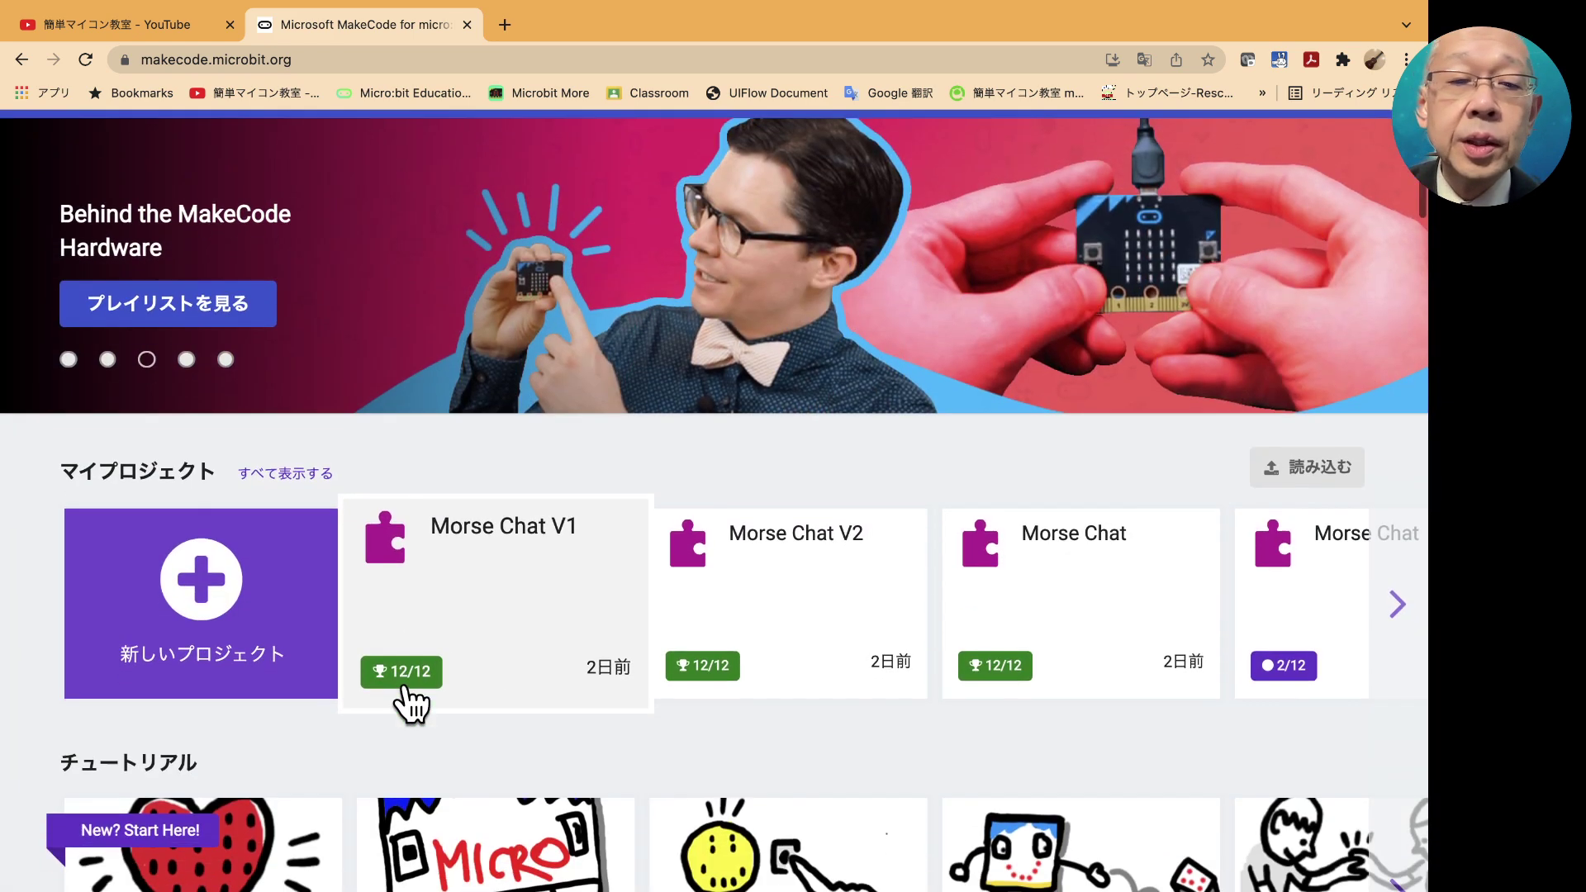
pyautogui.scroll(-3, 407, 682)
pyautogui.scroll(-3, 409, 694)
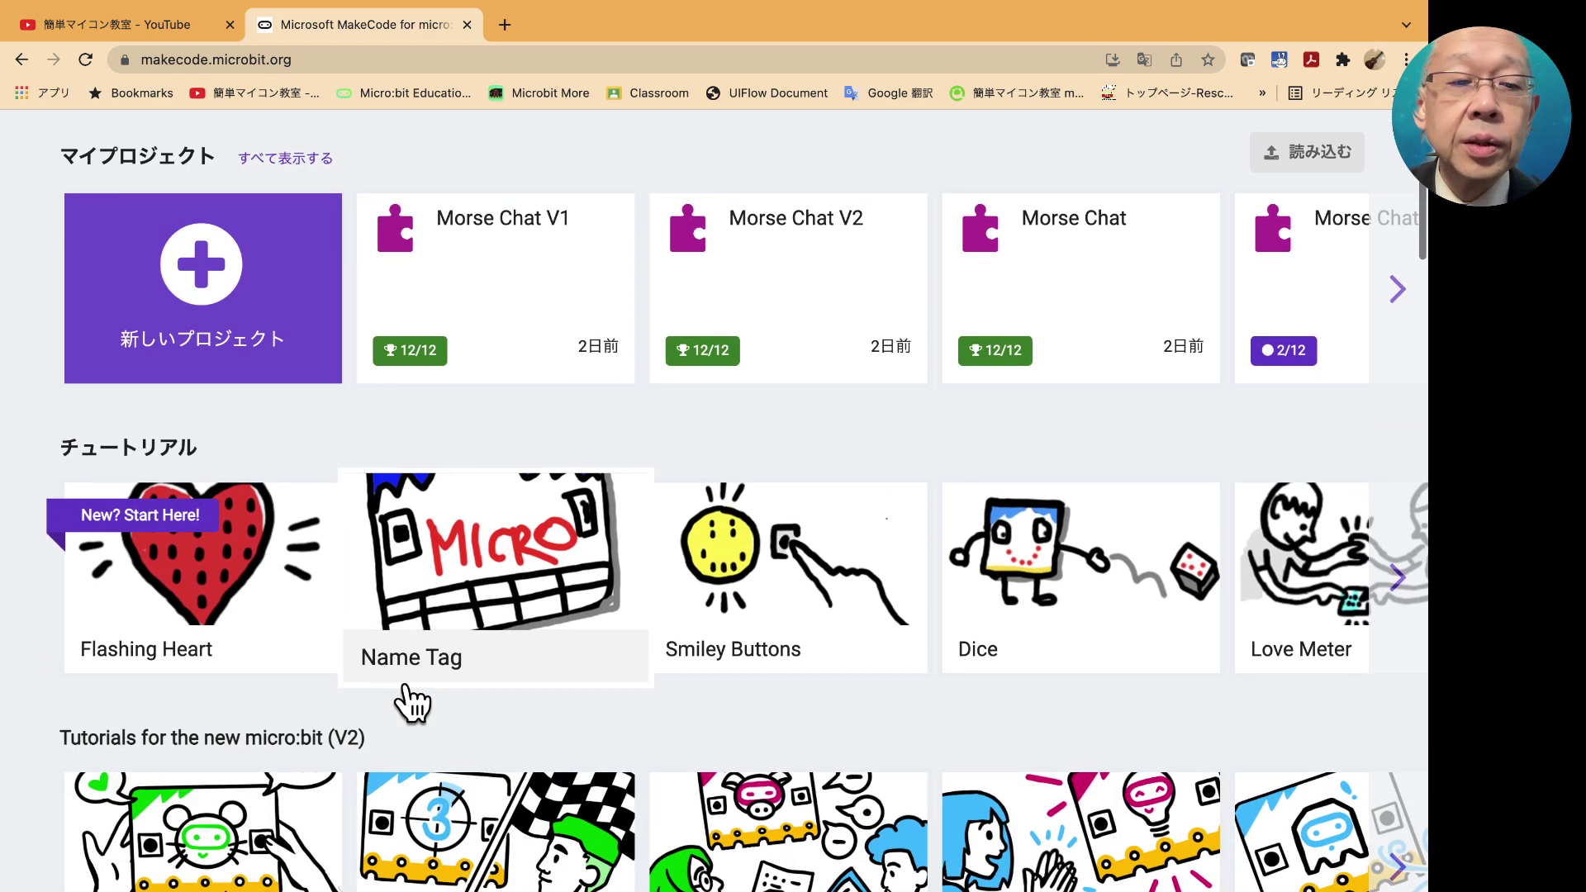
pyautogui.scroll(-1, 407, 698)
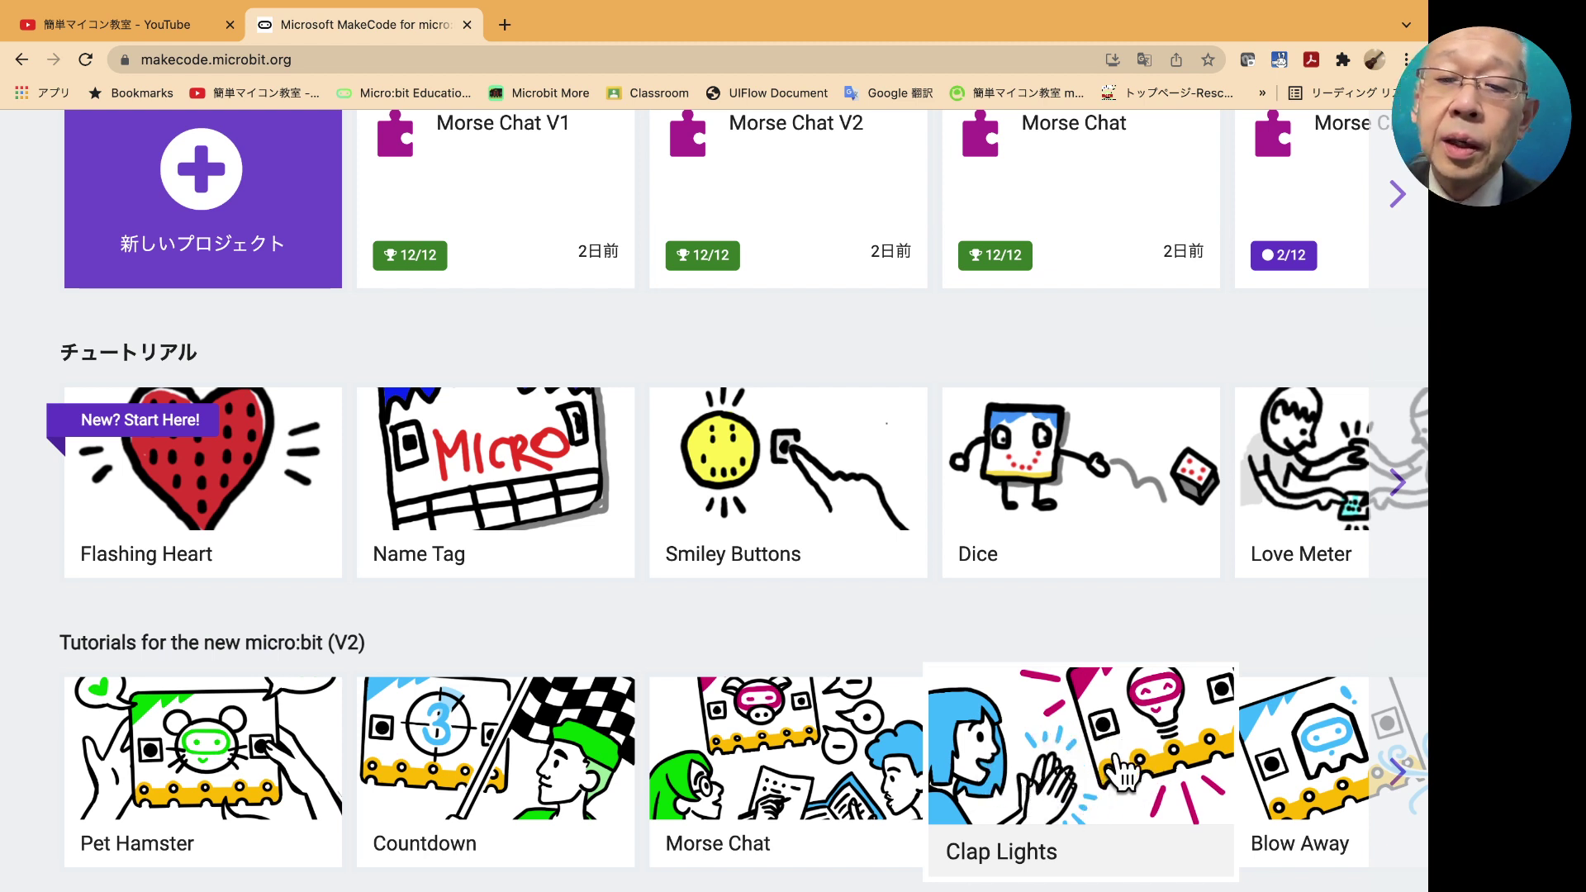
pyautogui.click(1089, 780)
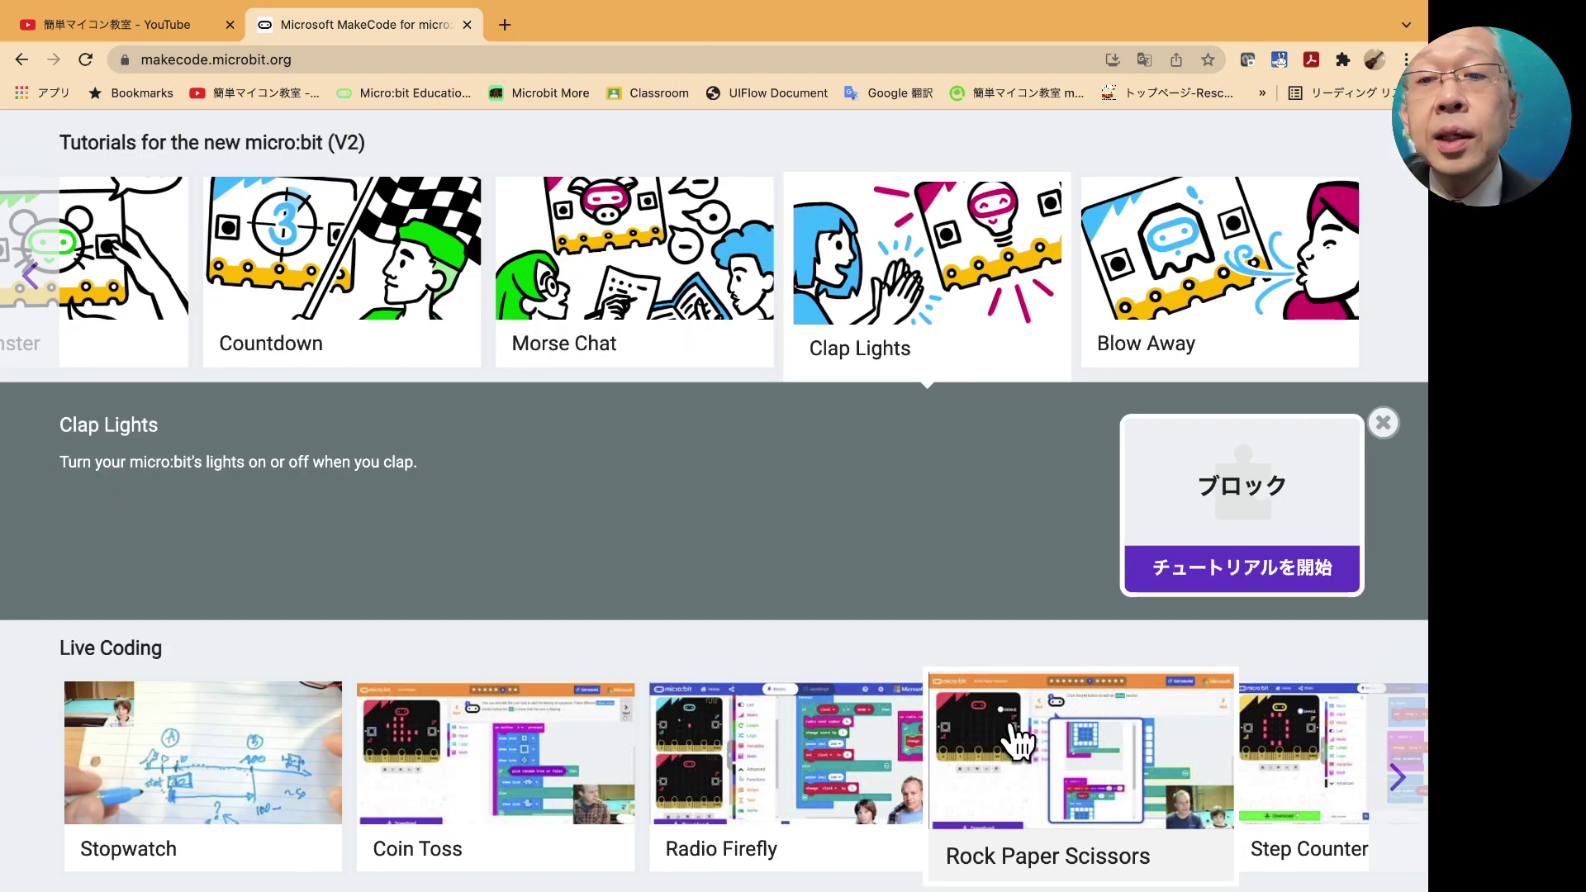
pyautogui.click(1276, 512)
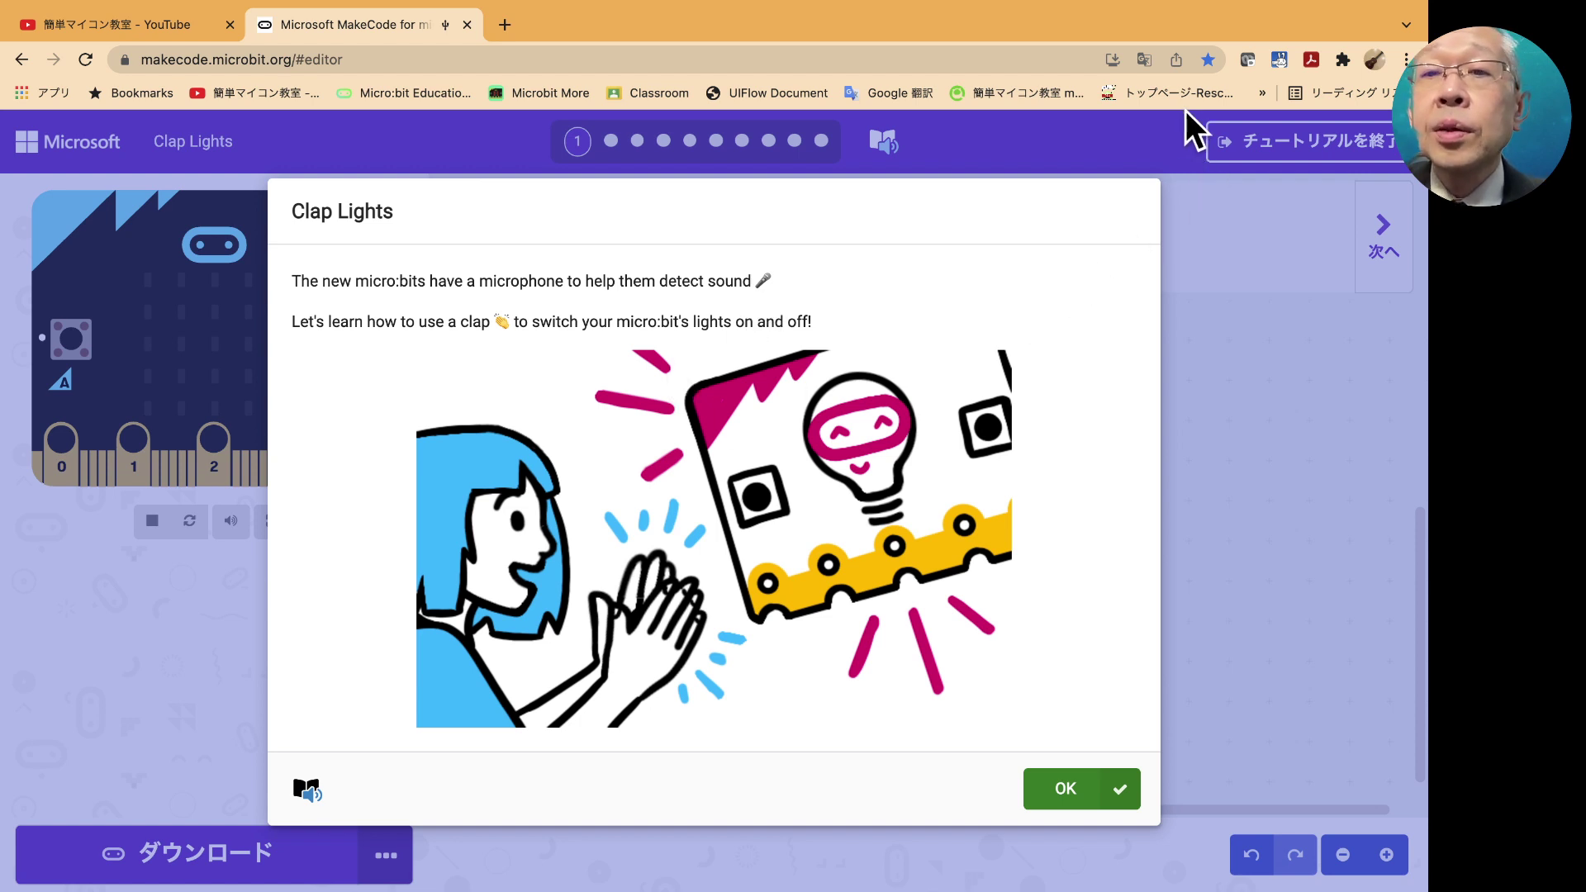
# - Translate the tutorial page into Japanese with Google Translate and dismiss the introduction
pyautogui.click(1145, 59)
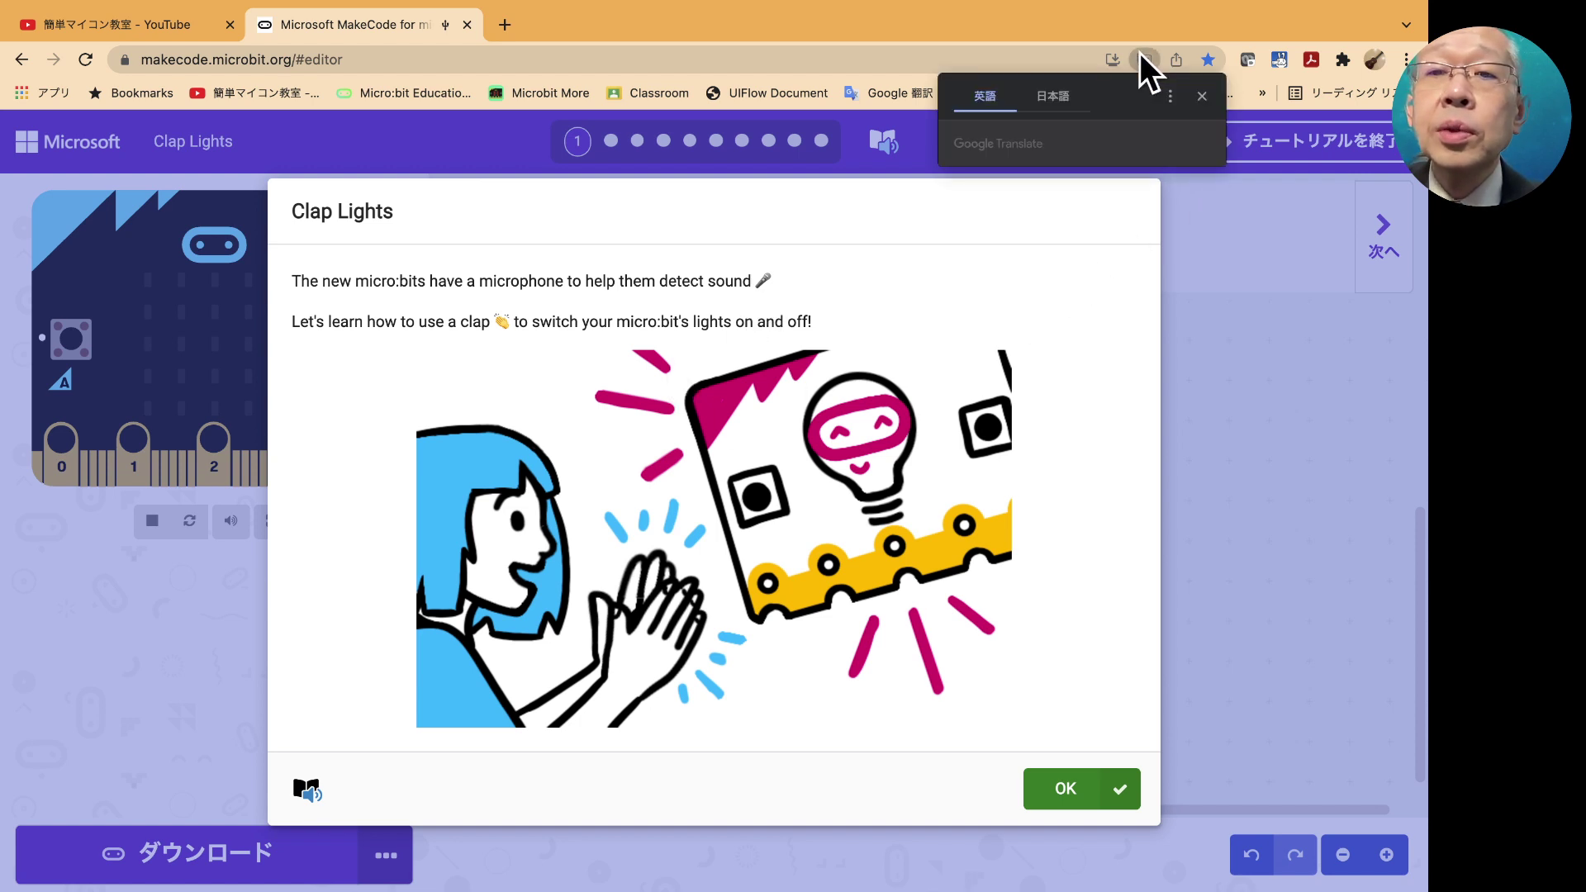
pyautogui.click(1057, 97)
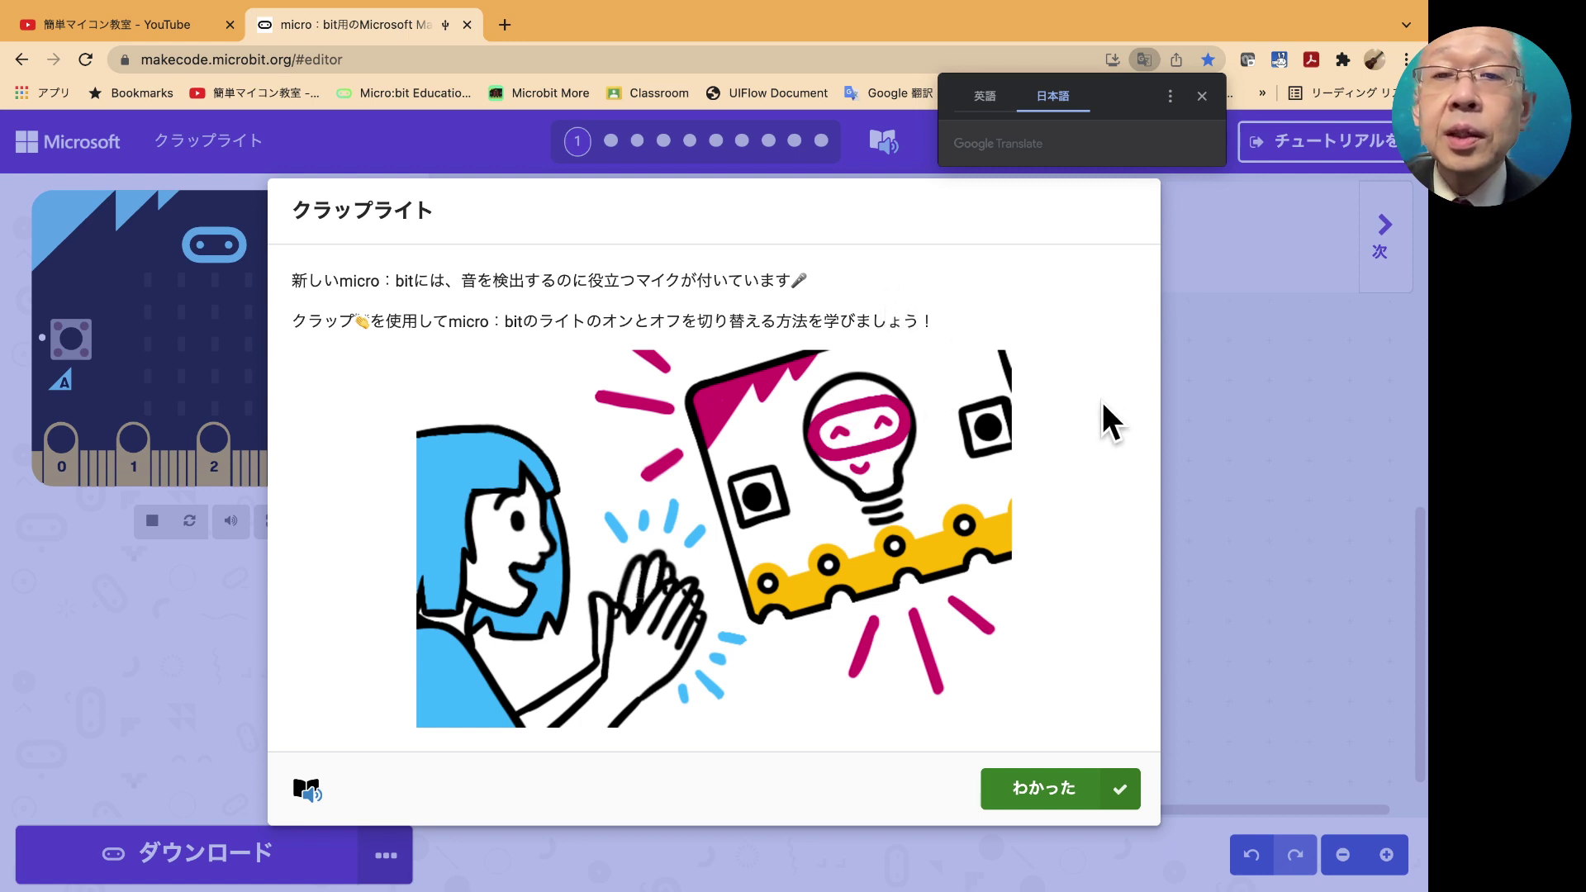
pyautogui.click(1042, 794)
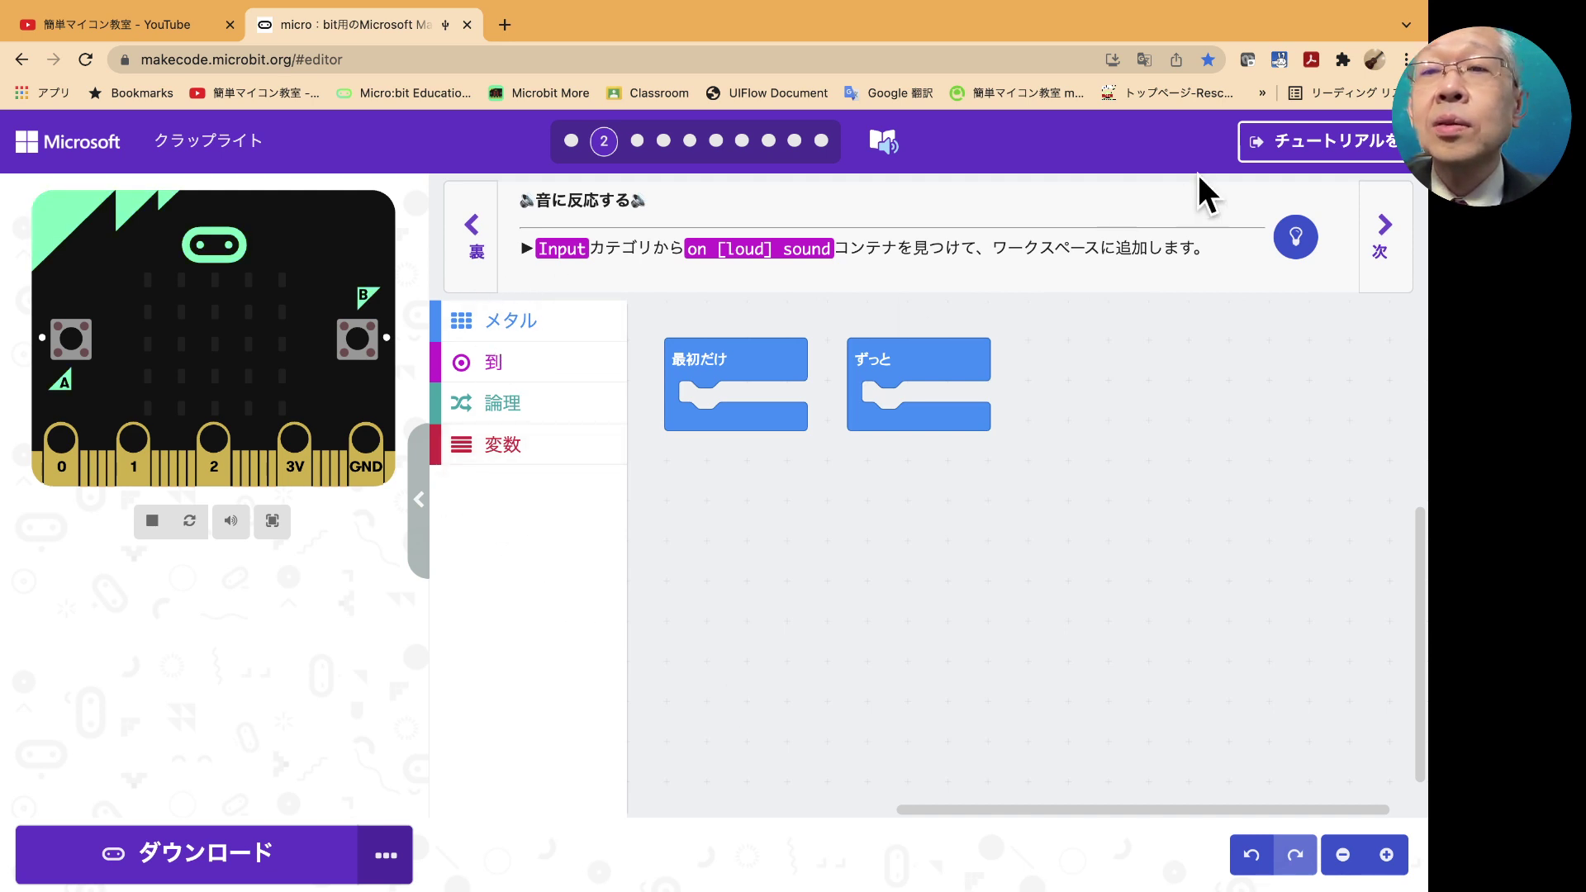
# - Restore the page to original English and show step 2's on loud sound hint
pyautogui.click(1144, 60)
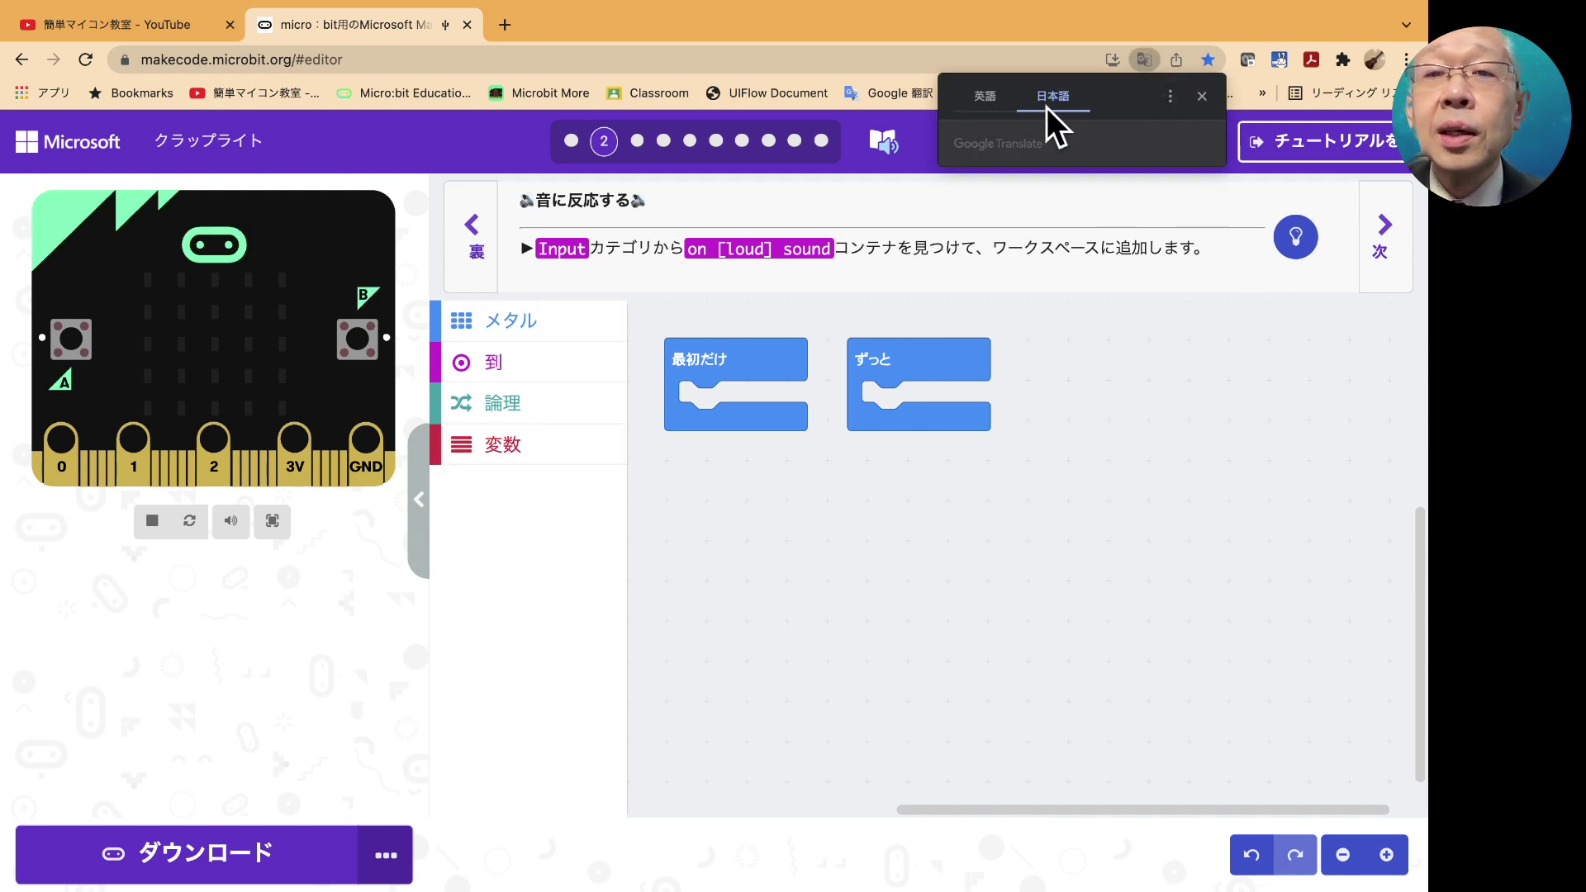
pyautogui.click(970, 96)
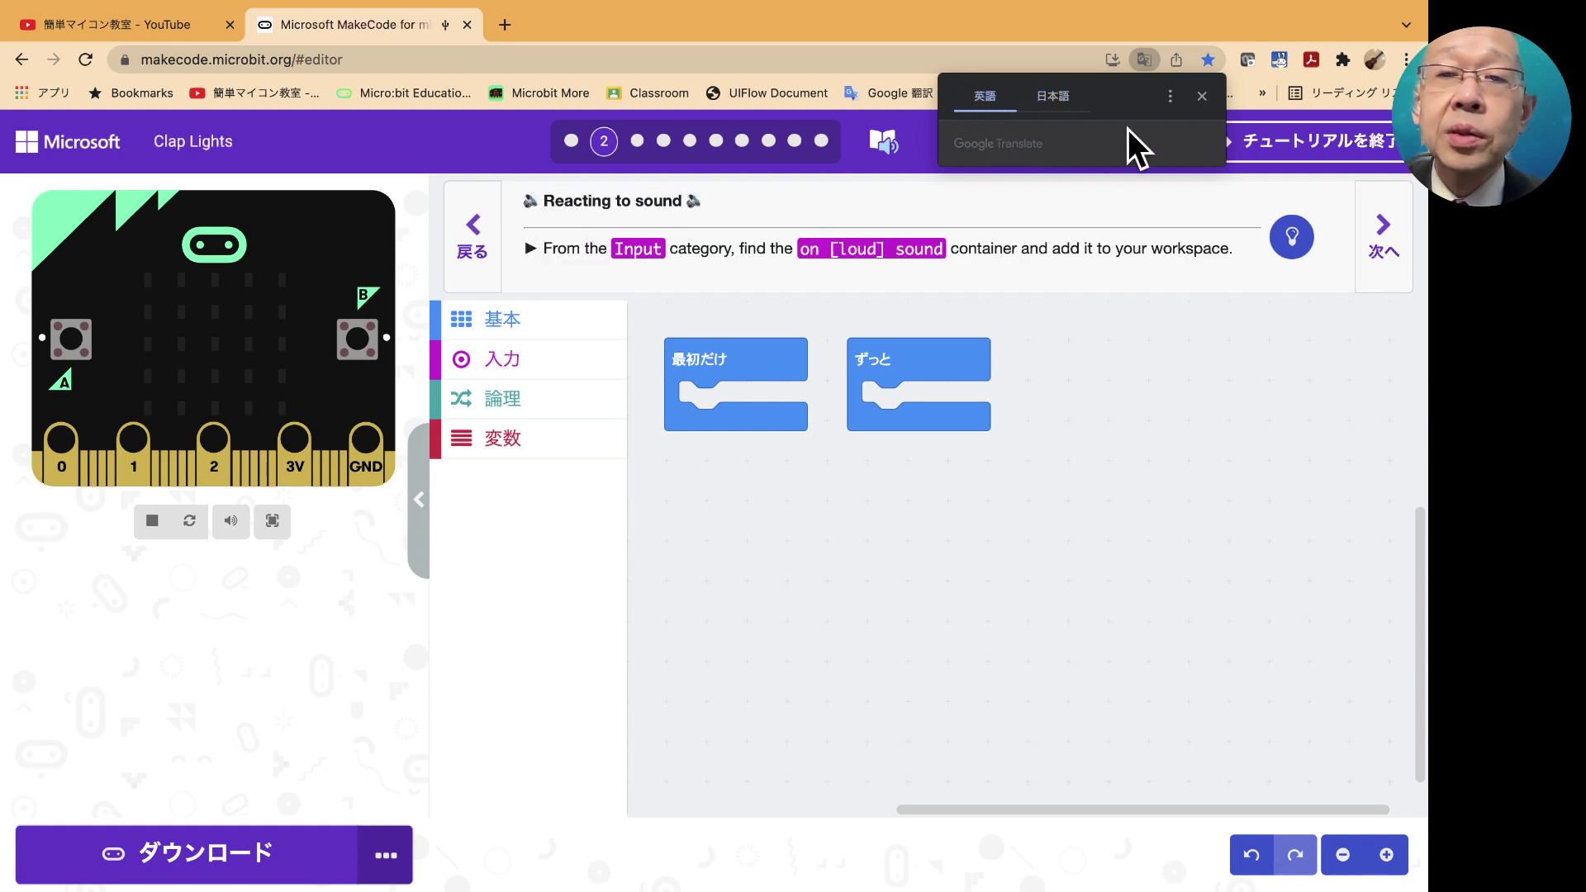
pyautogui.click(1202, 96)
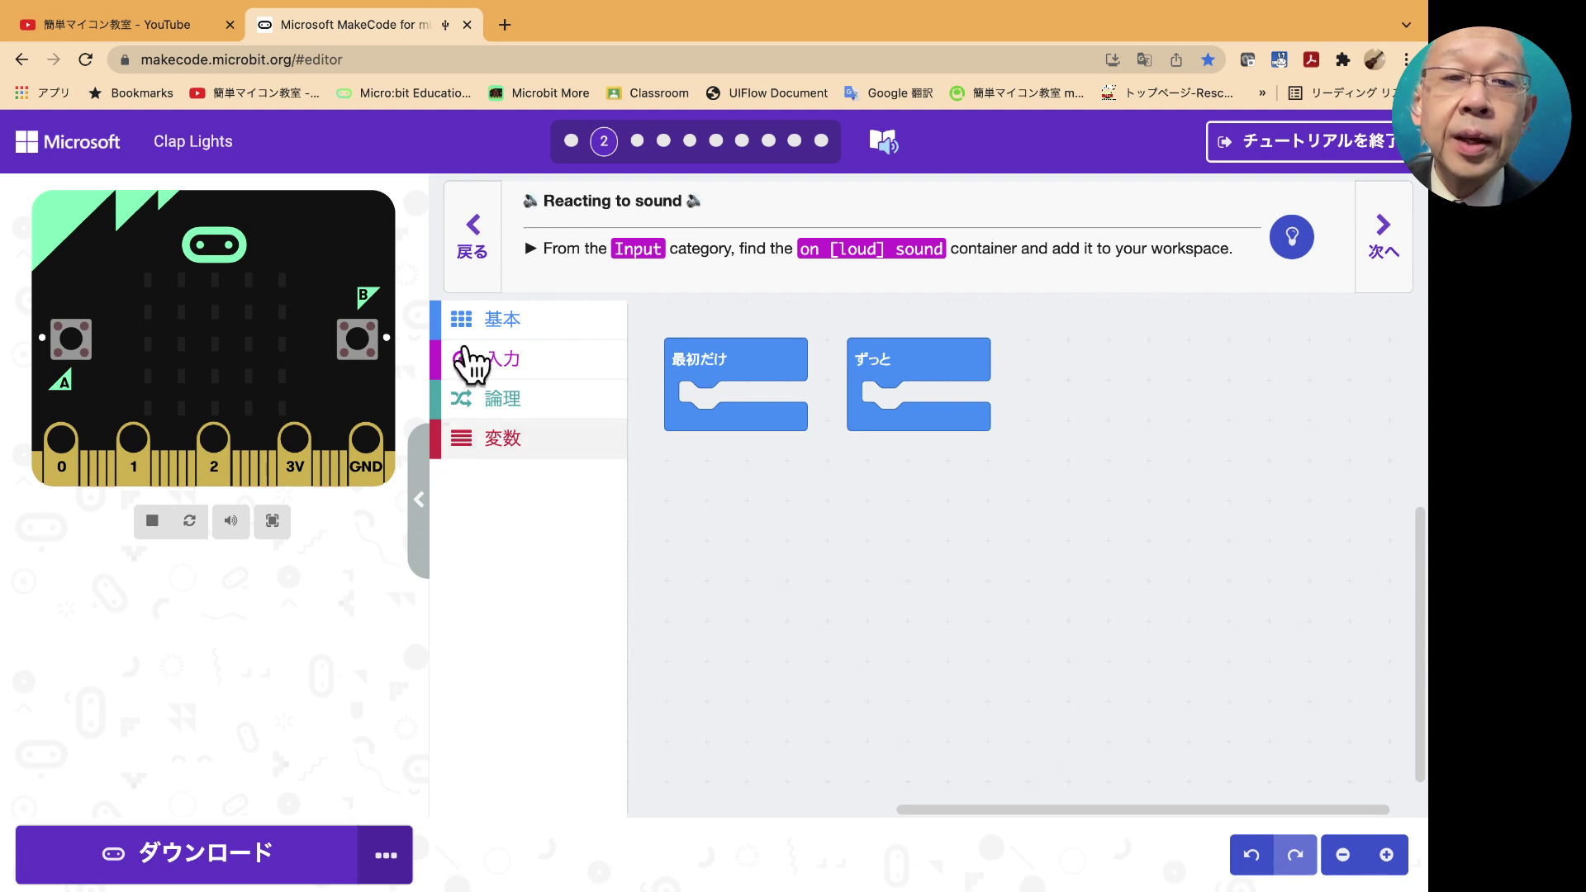
pyautogui.click(1292, 238)
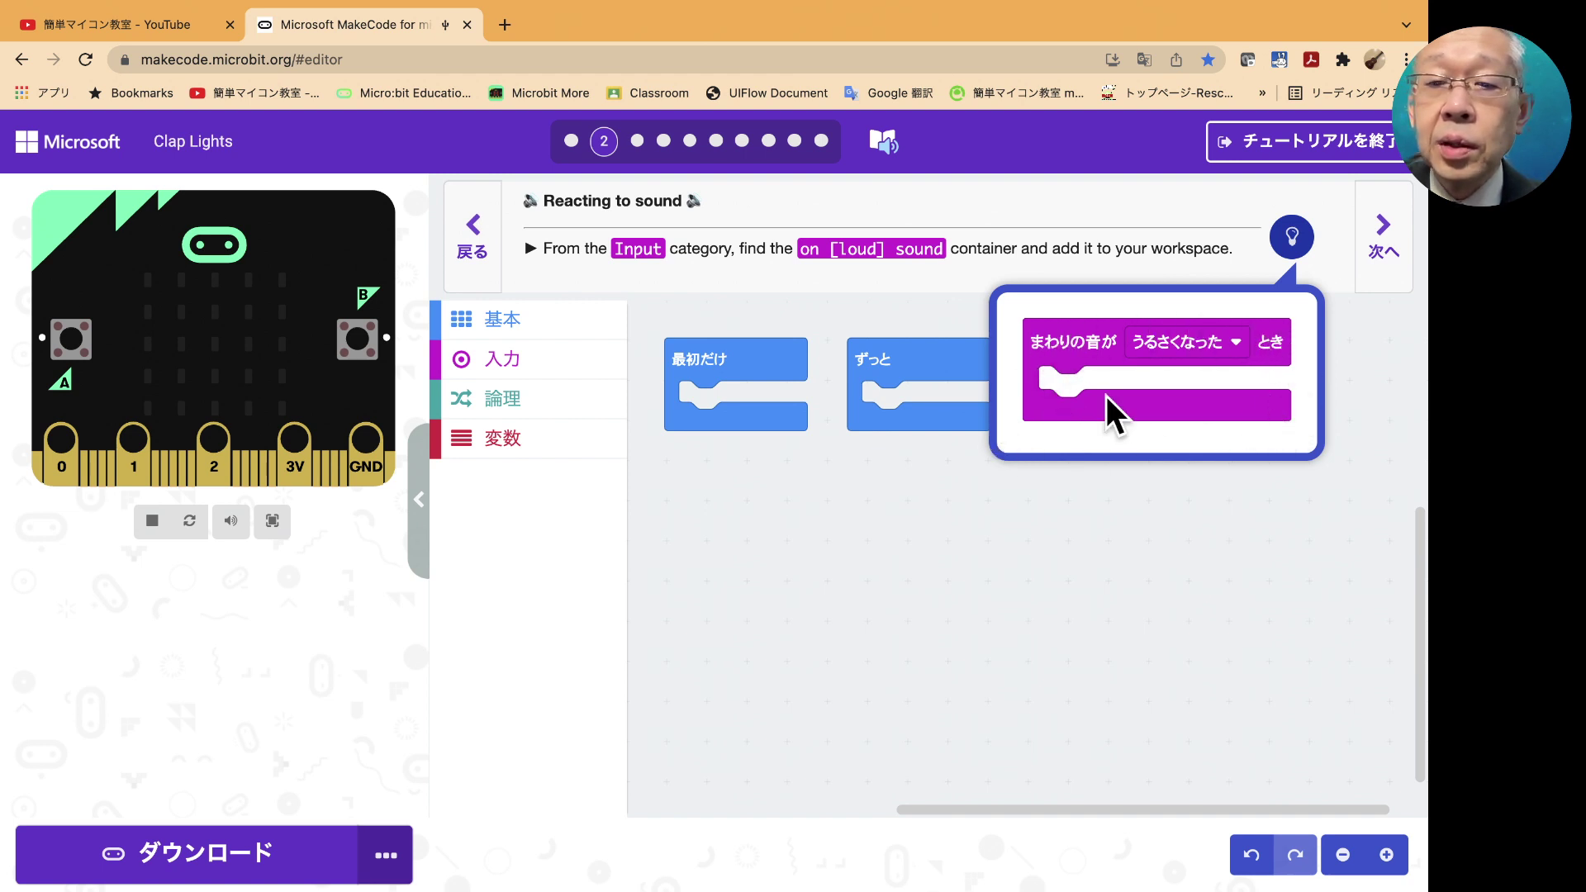
# - Drag an on loud sound block from Input into the workspace and advance to step 3
pyautogui.click(492, 363)
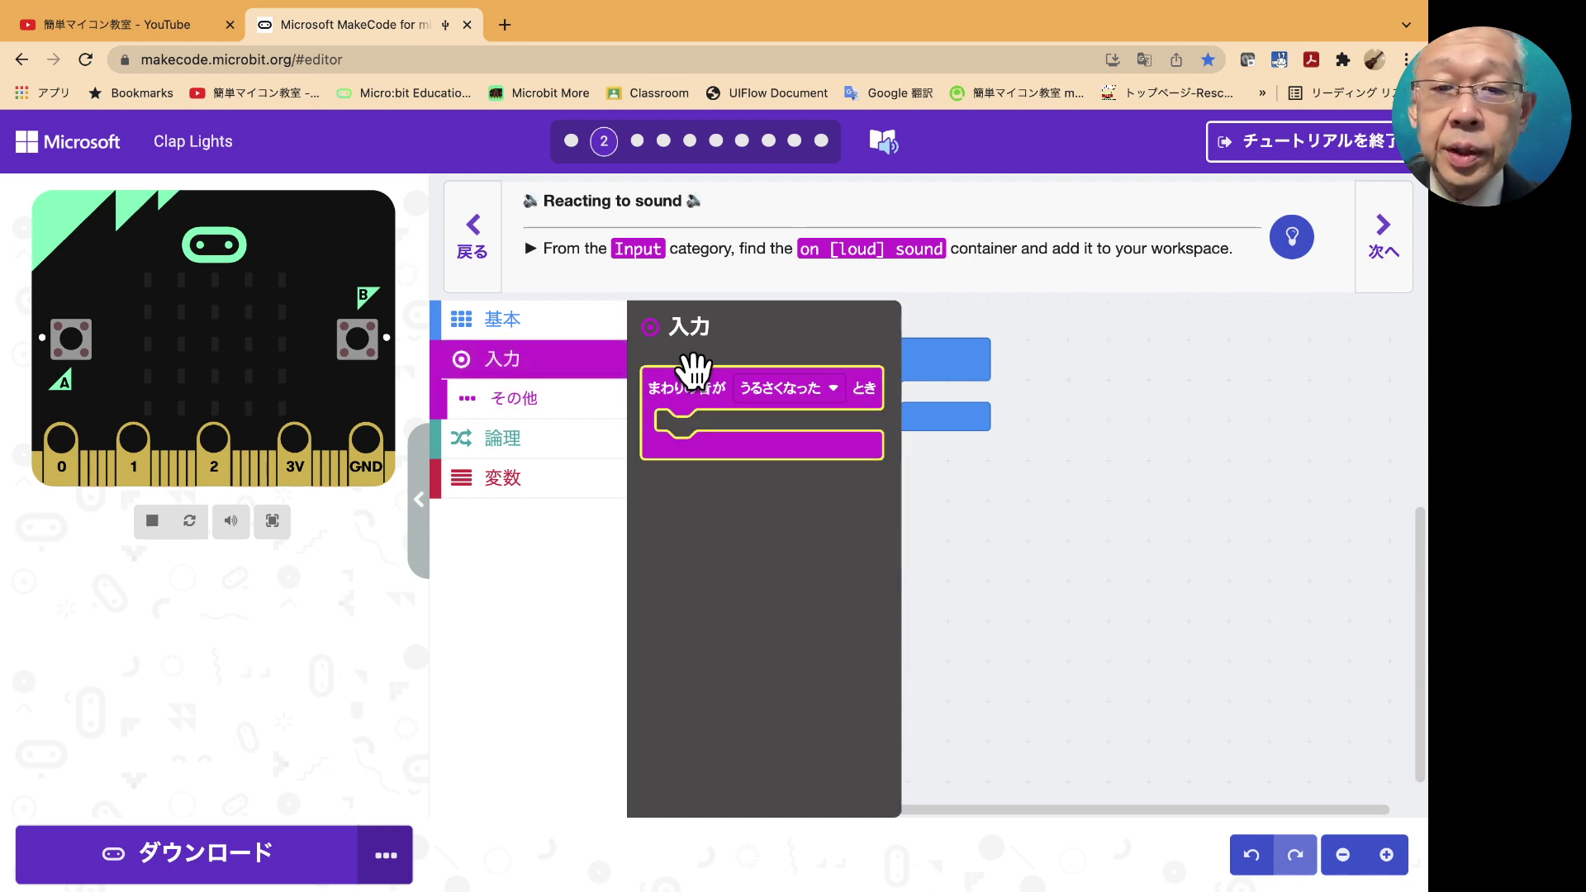
pyautogui.moveTo(690, 366)
pyautogui.mouseDown()
pyautogui.moveTo(857, 474)
pyautogui.moveTo(721, 462)
pyautogui.mouseUp()
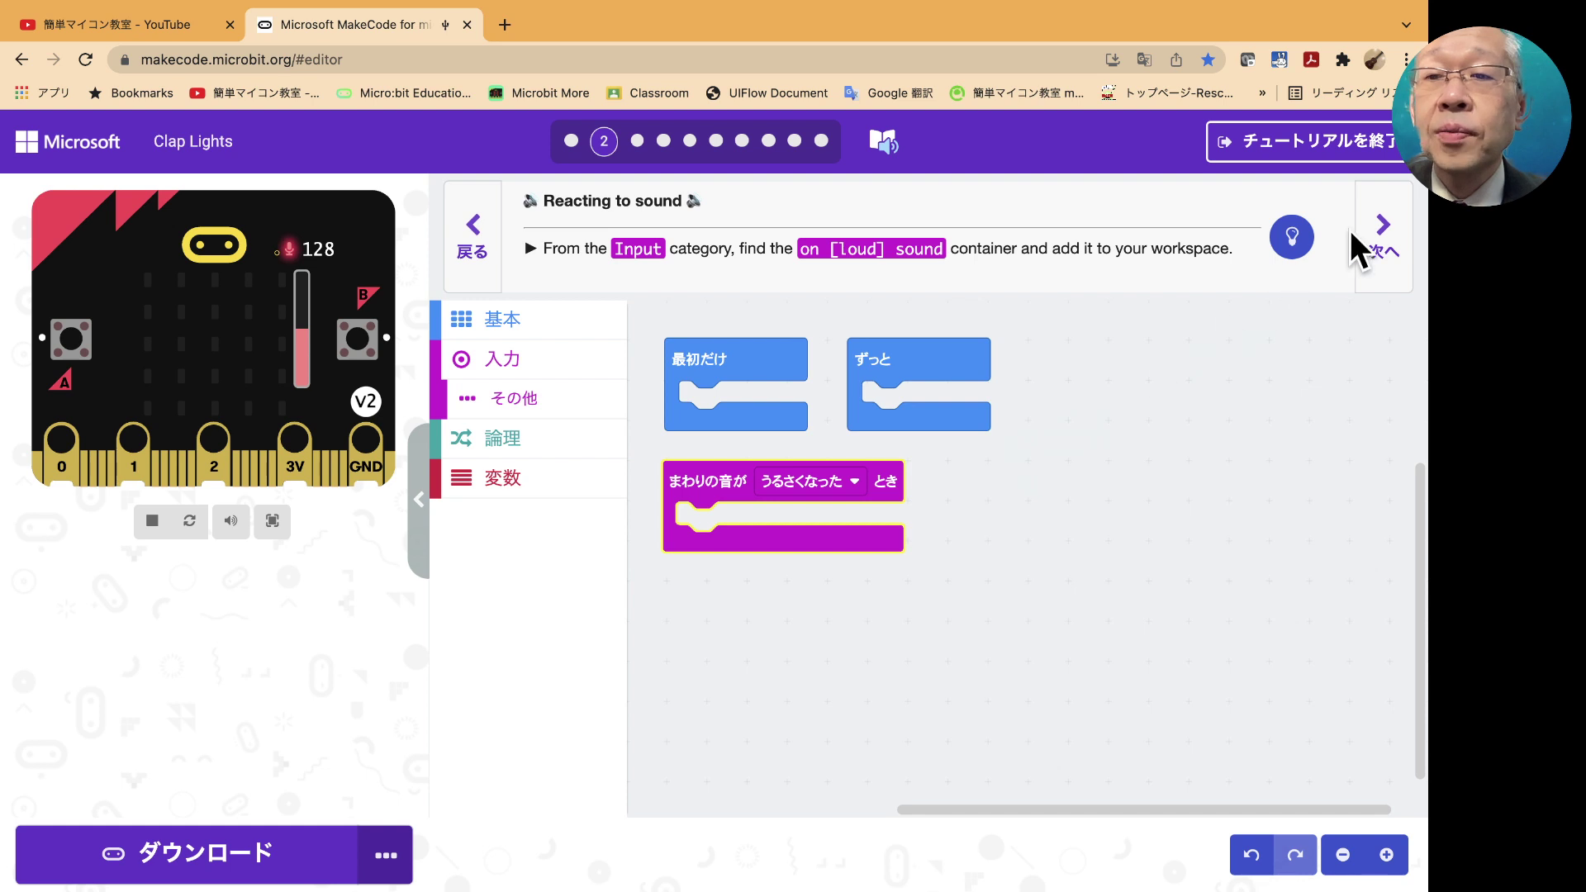
pyautogui.click(1389, 235)
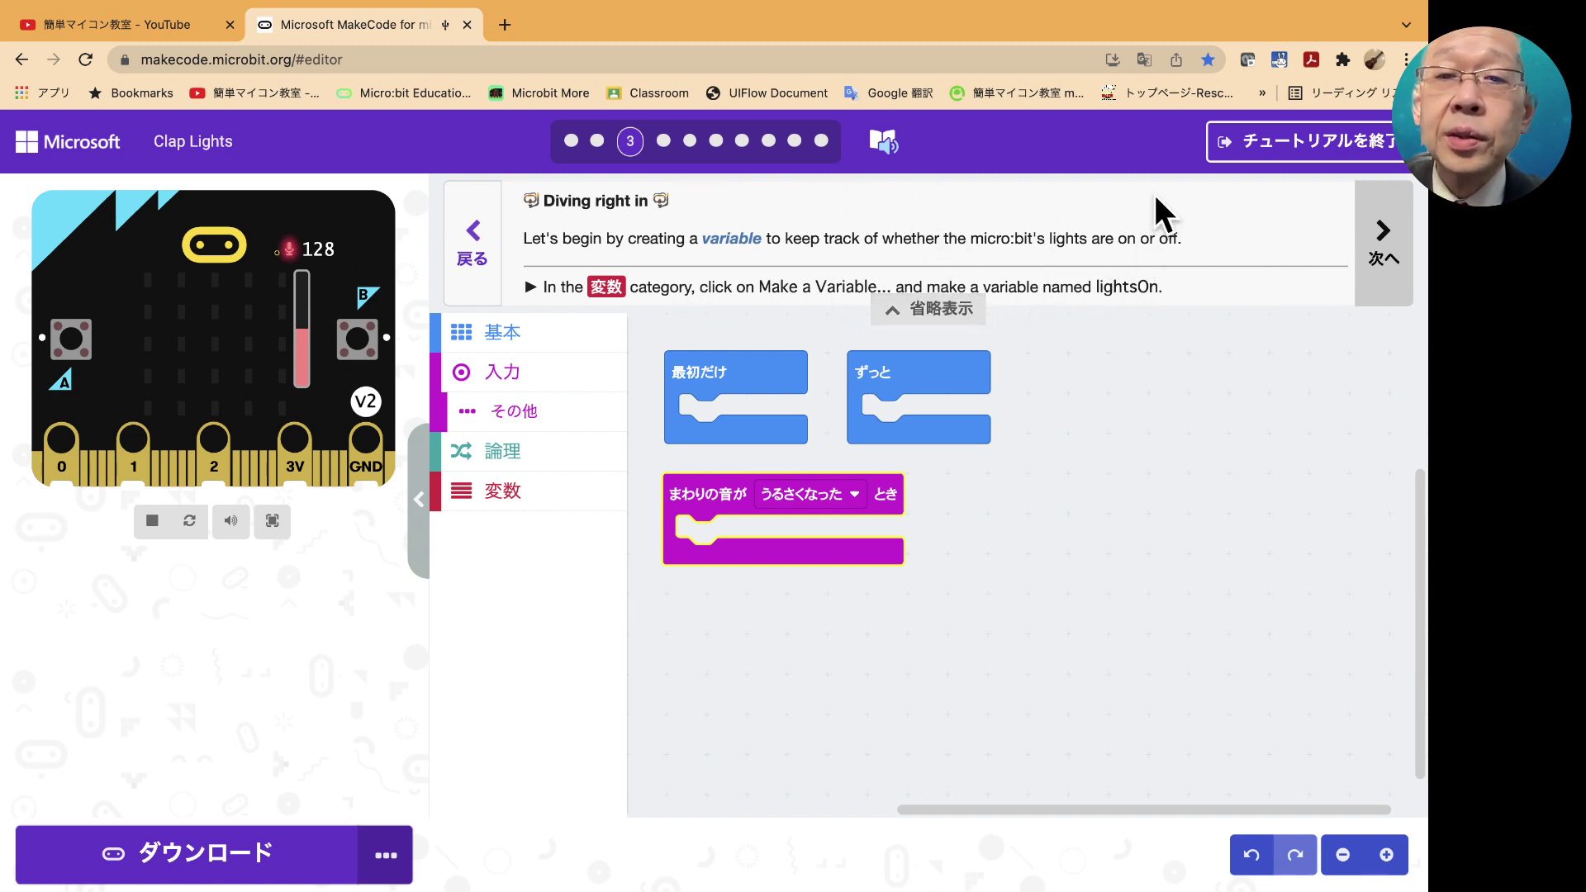
# - Preview step 4's hint, then return to step 3 and toggle its instructions
pyautogui.click(1375, 248)
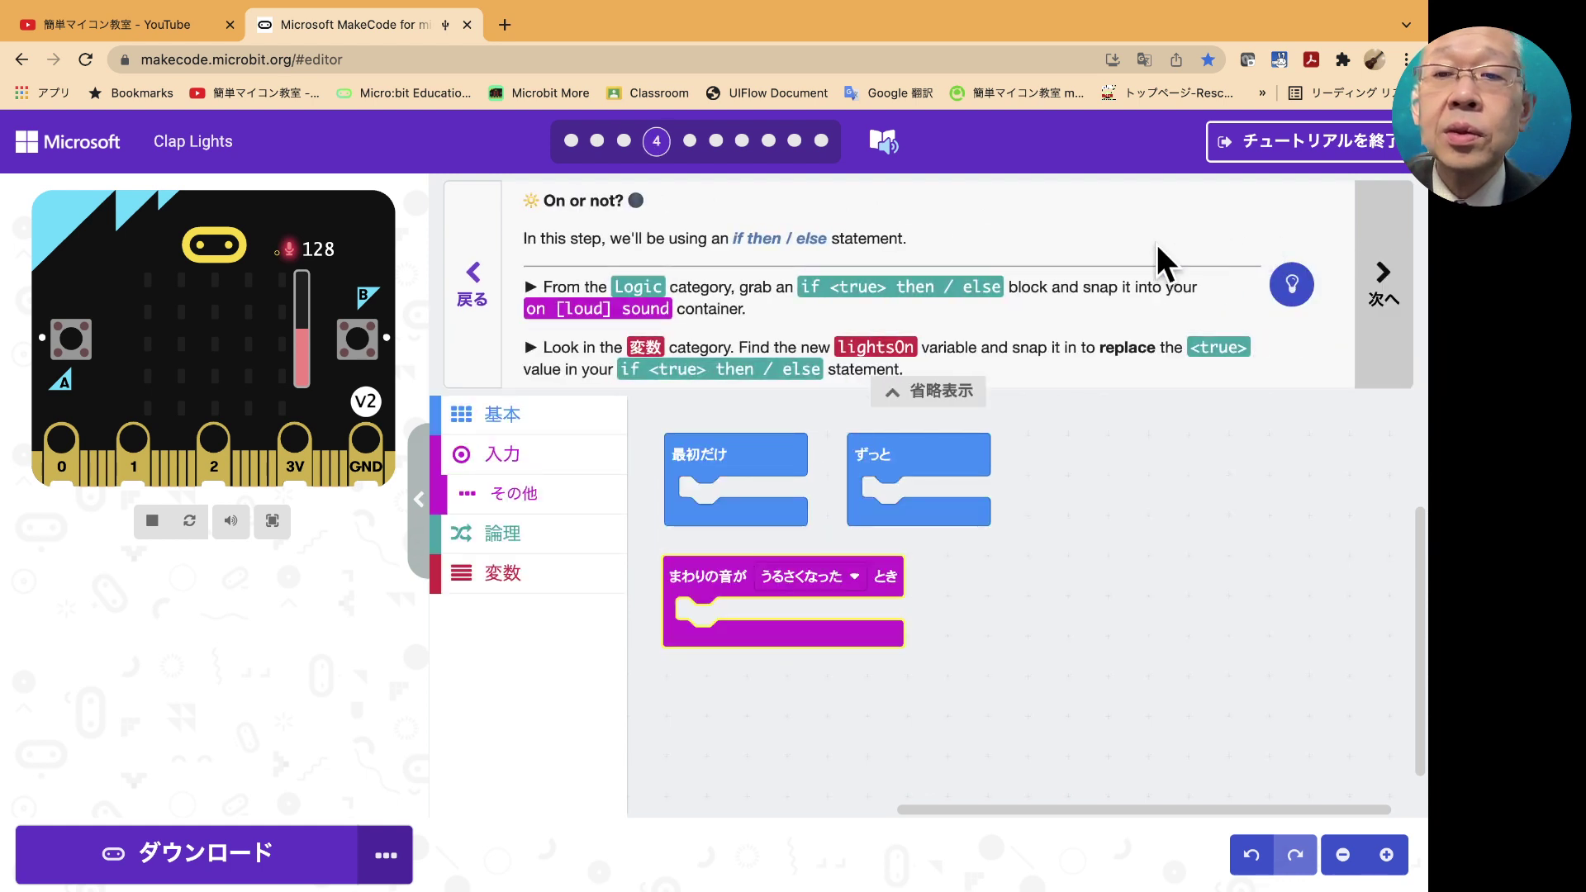
pyautogui.click(1293, 287)
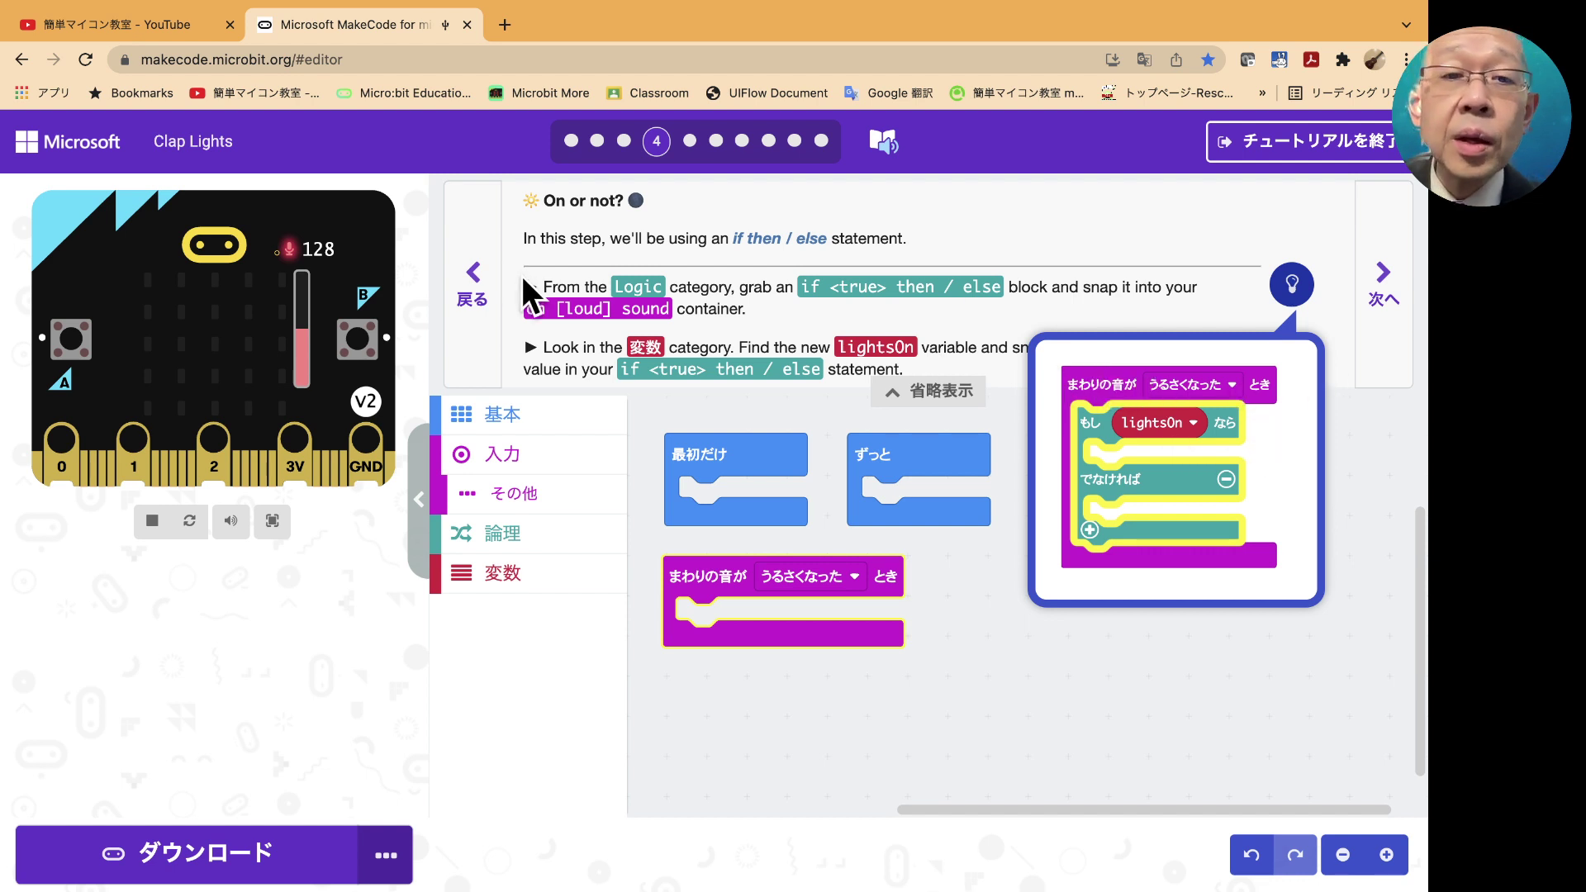
pyautogui.click(475, 285)
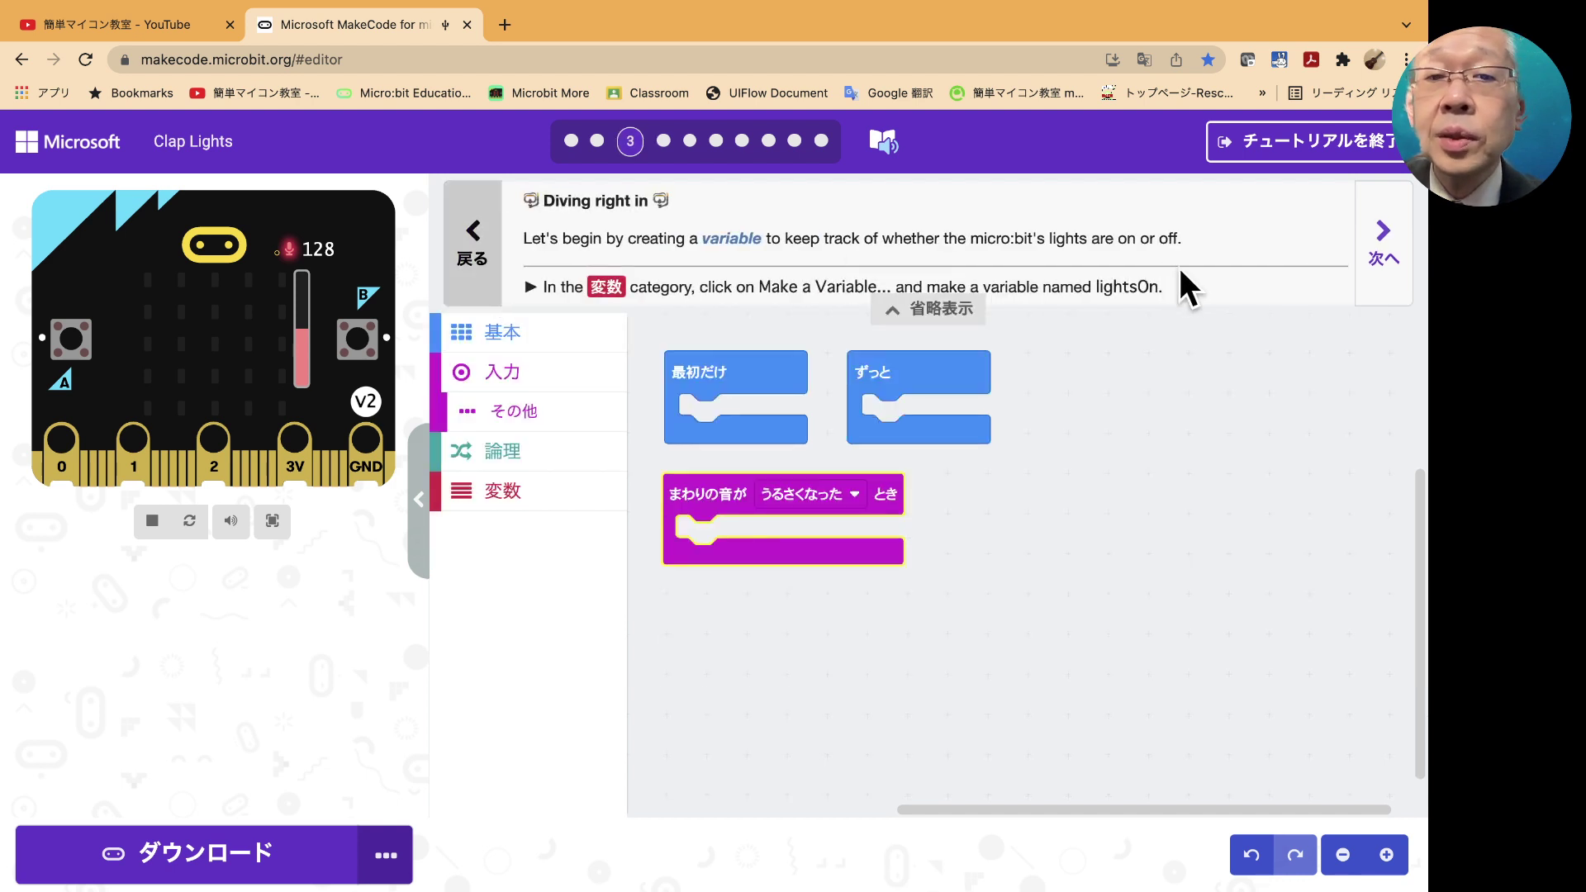
pyautogui.click(939, 309)
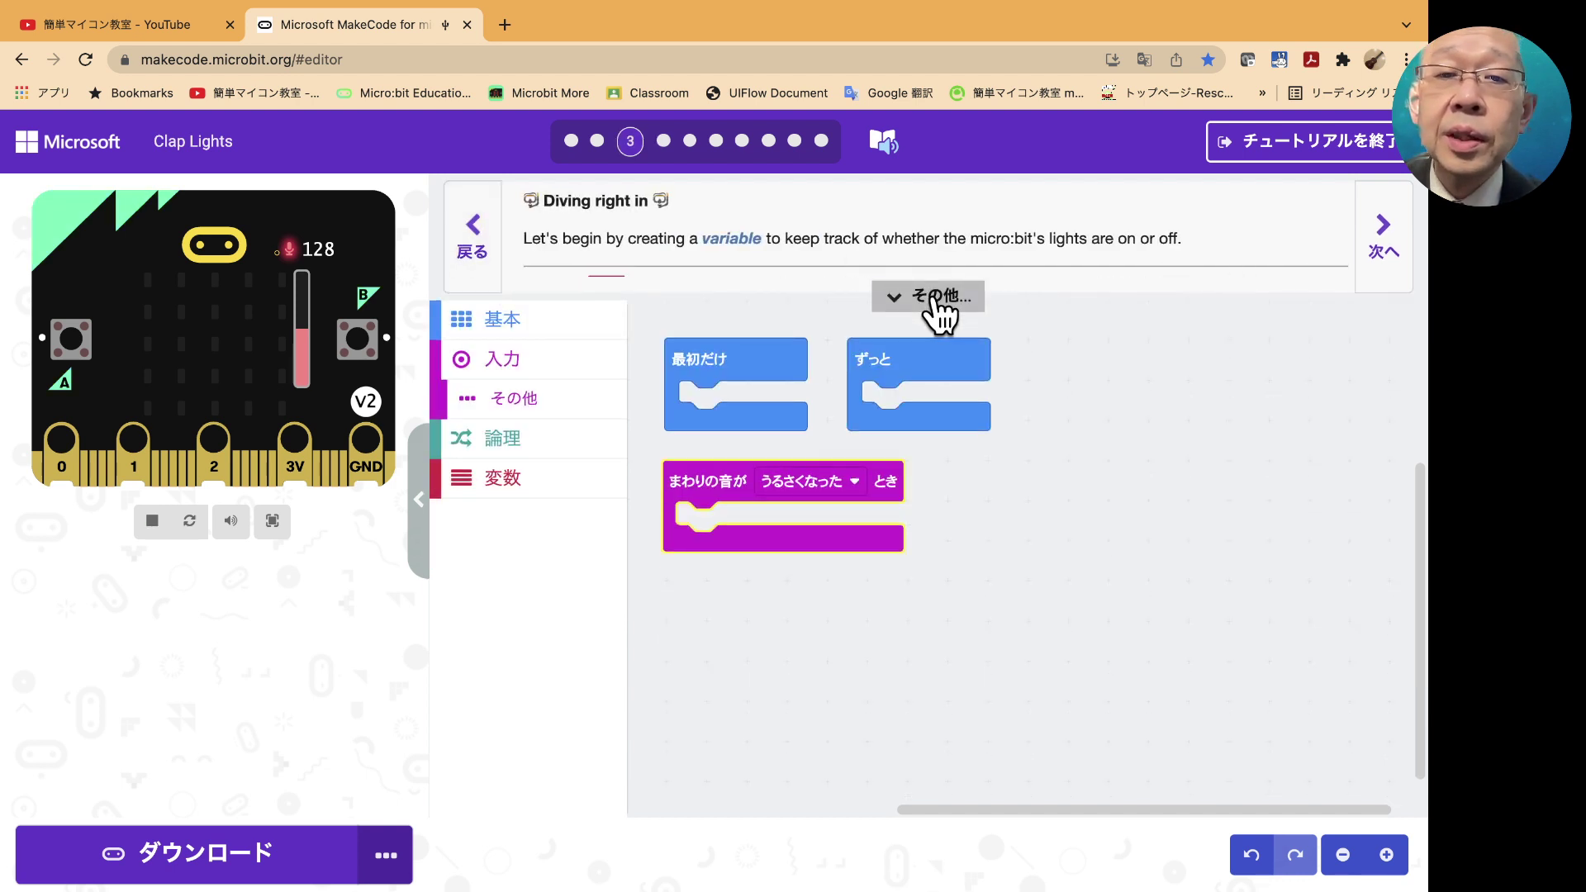
pyautogui.click(937, 308)
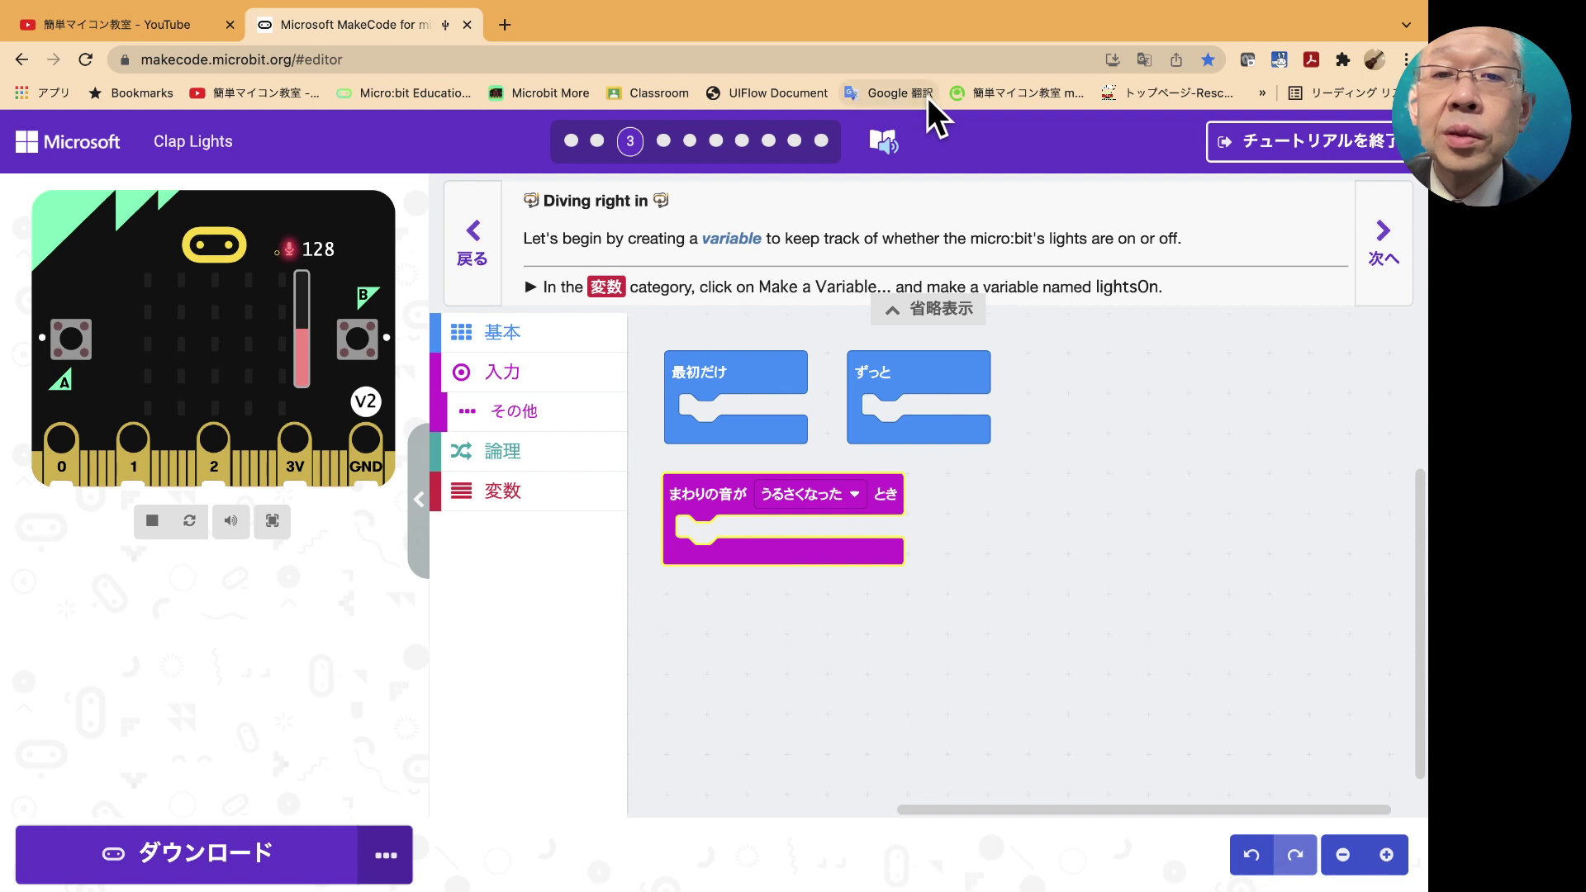
# - Translate the step 3 instructions into Japanese, then revert them to original English
pyautogui.click(1144, 60)
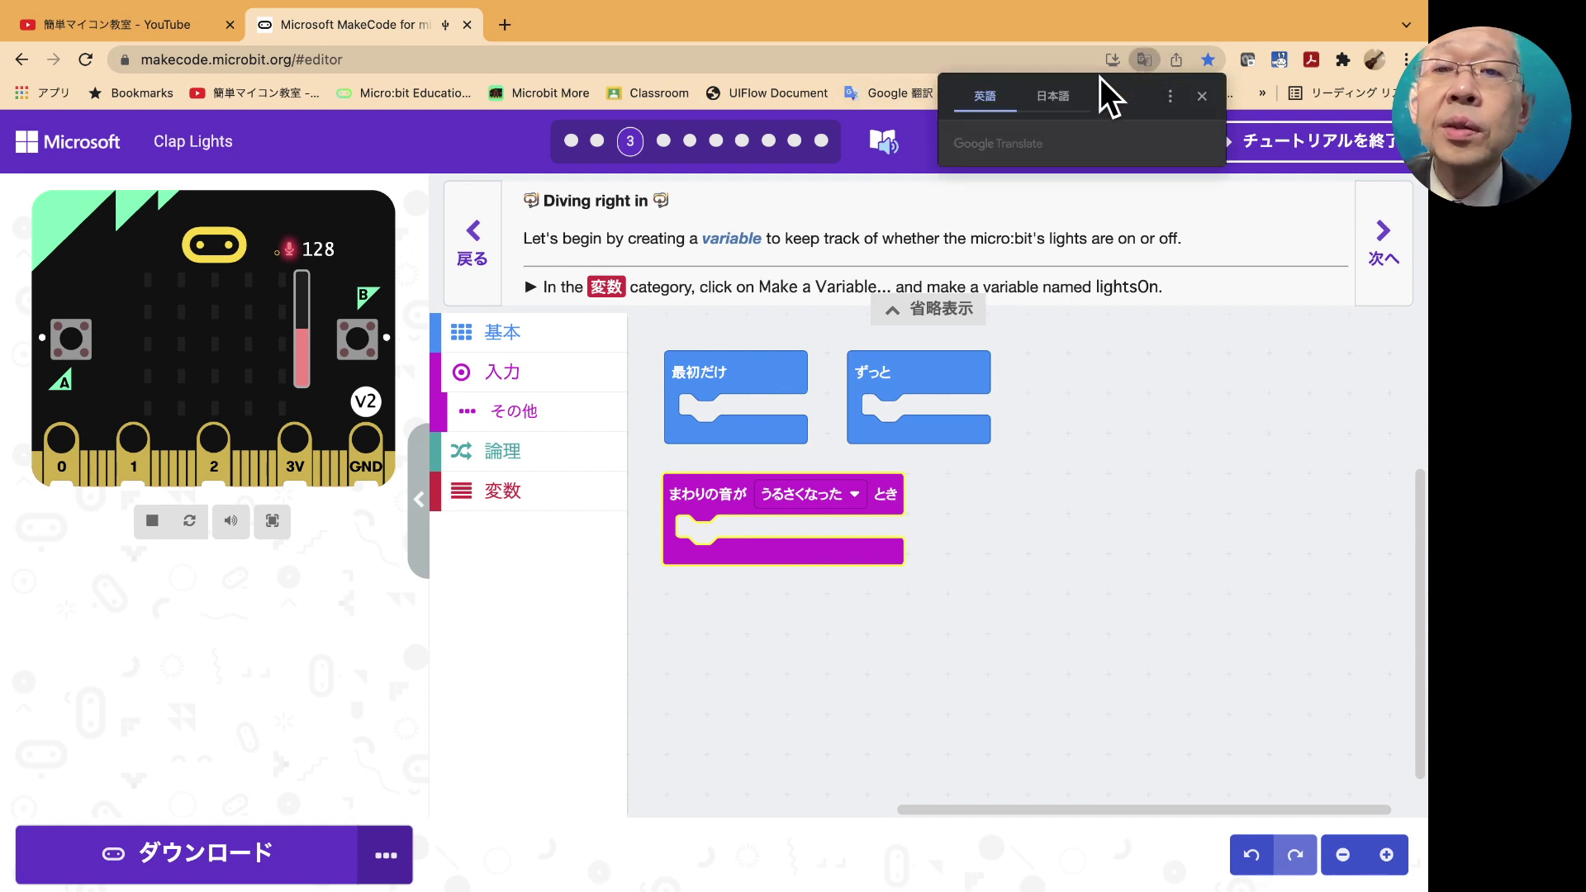
pyautogui.click(1053, 95)
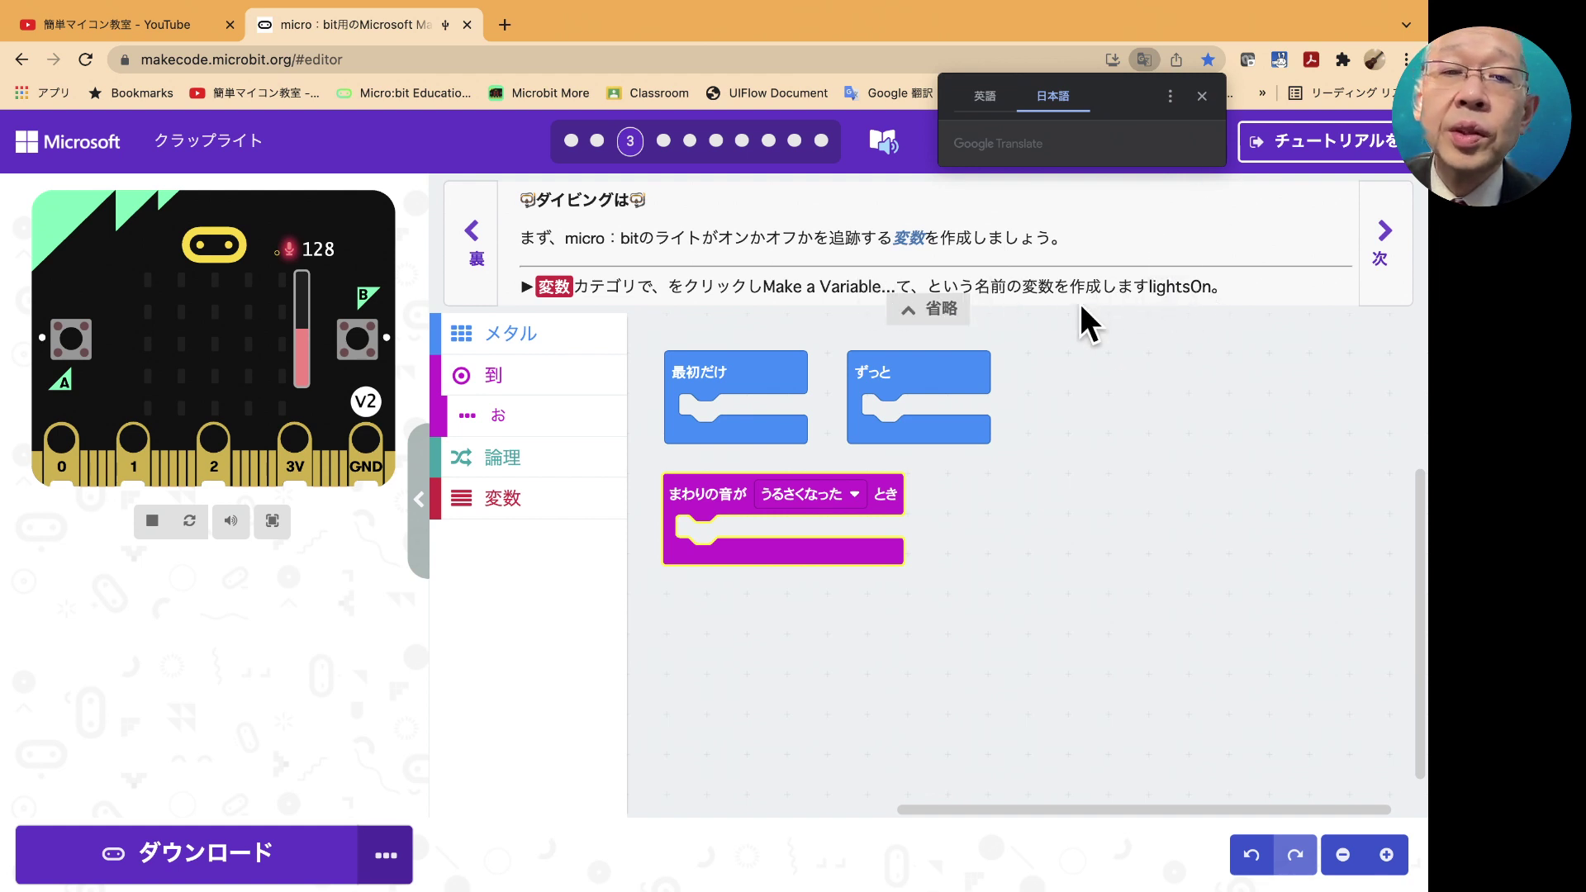
pyautogui.click(1204, 96)
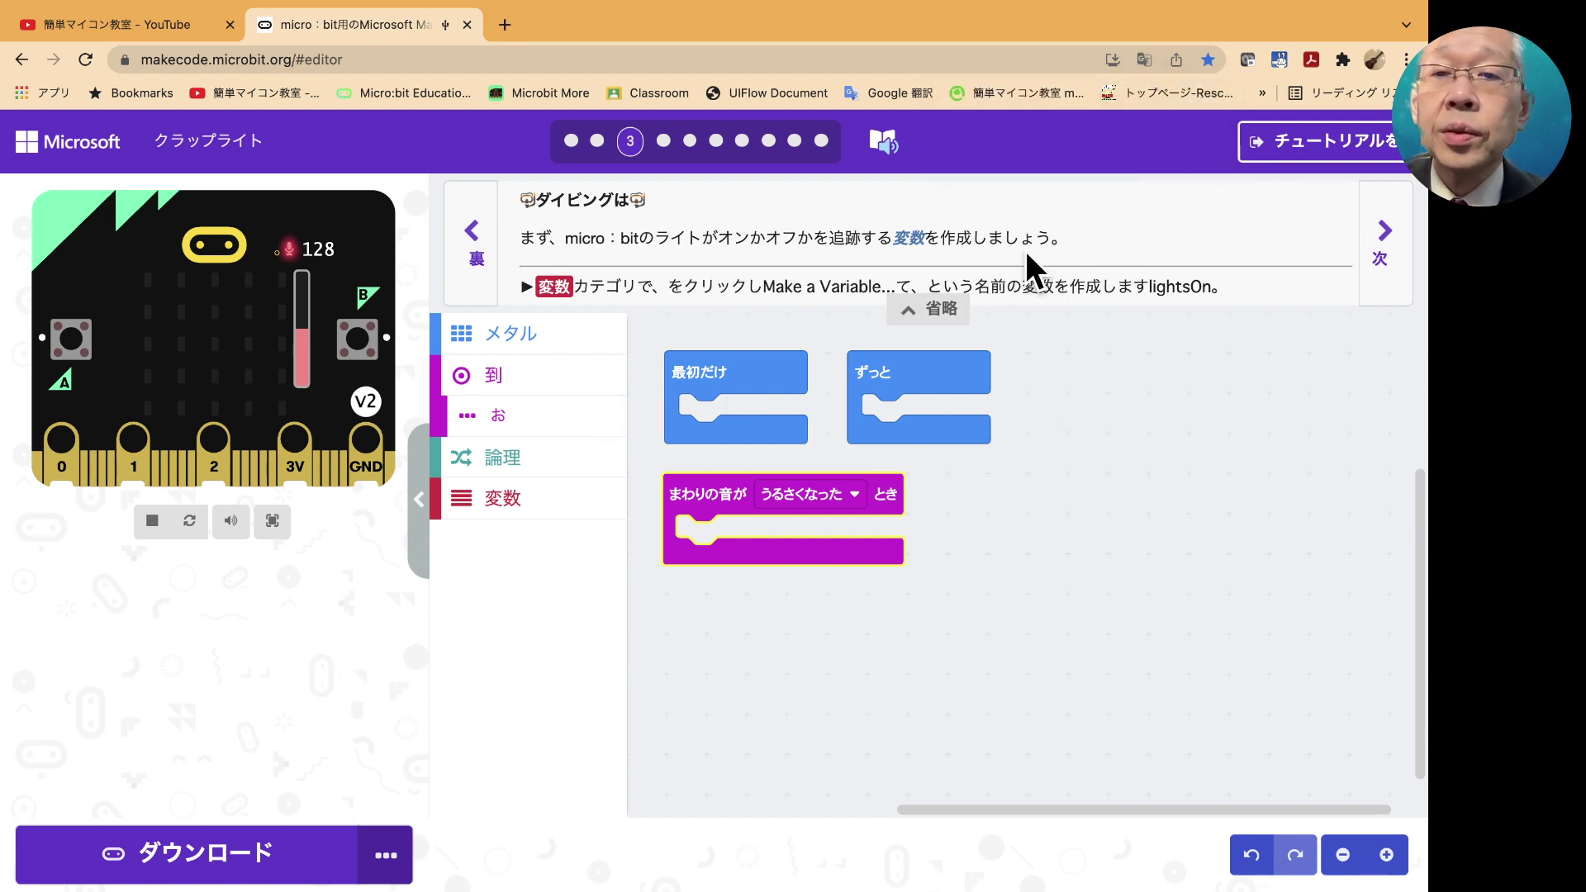
pyautogui.click(1143, 60)
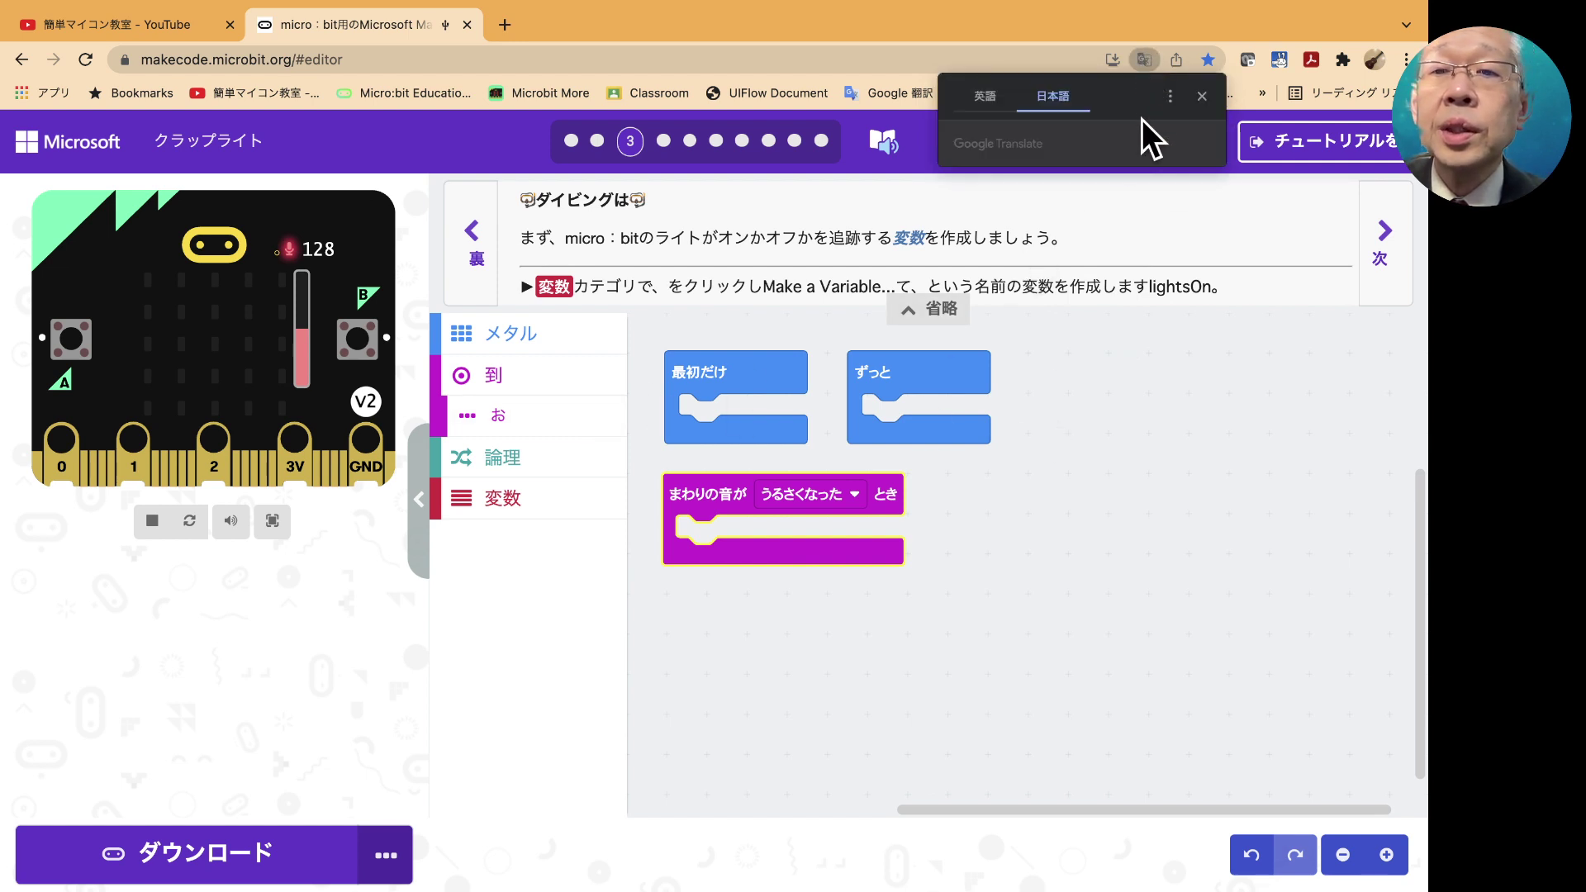
pyautogui.click(987, 97)
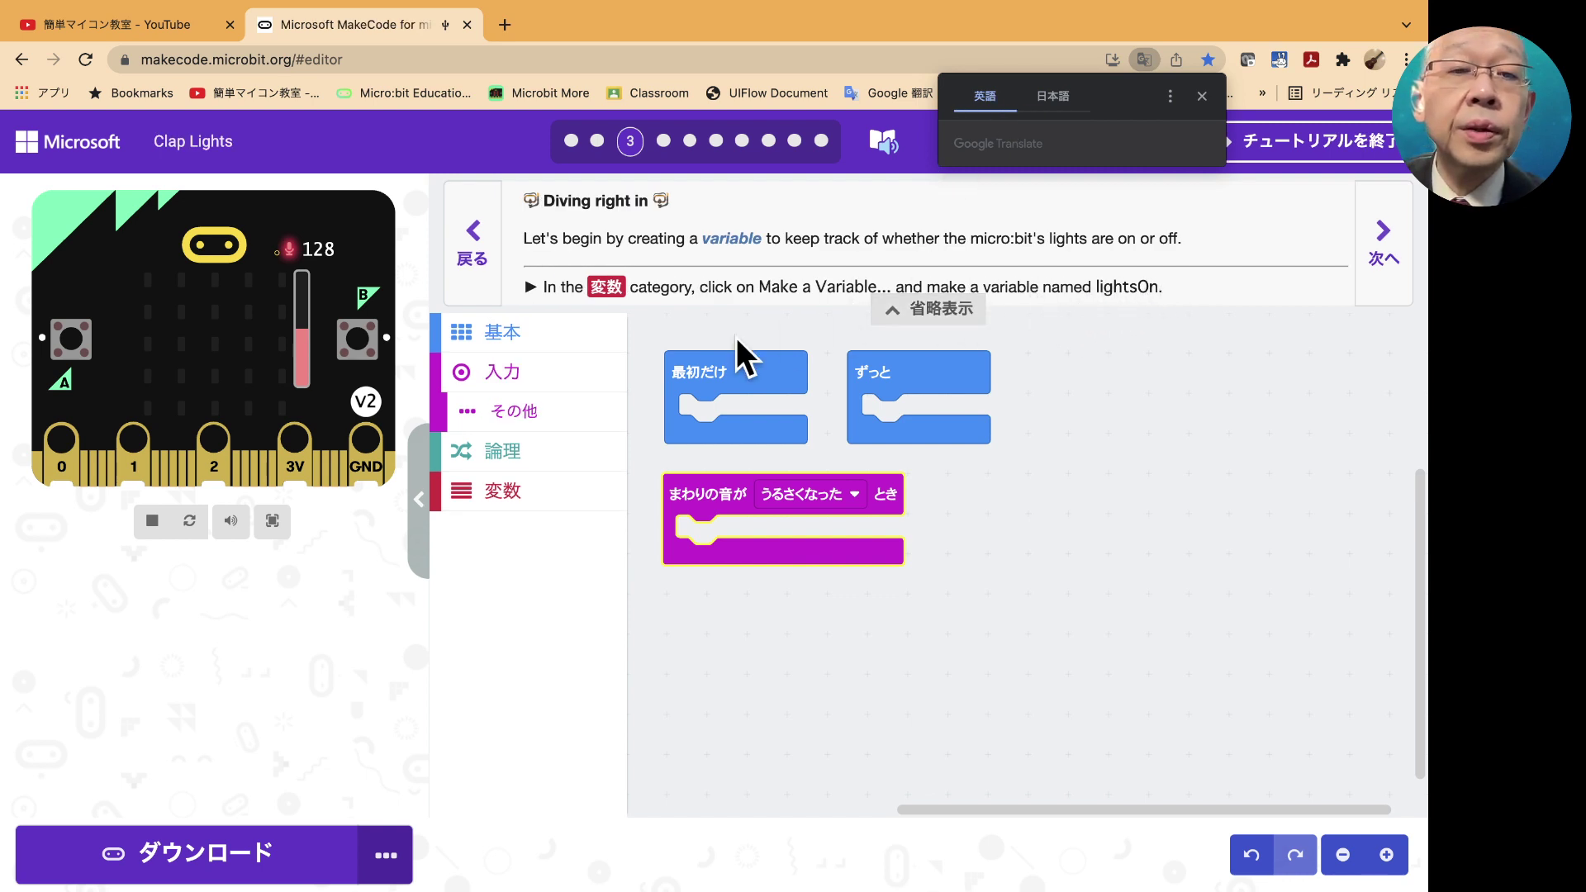
# - Create a new variable named lightsOn from the Variables category
pyautogui.click(540, 486)
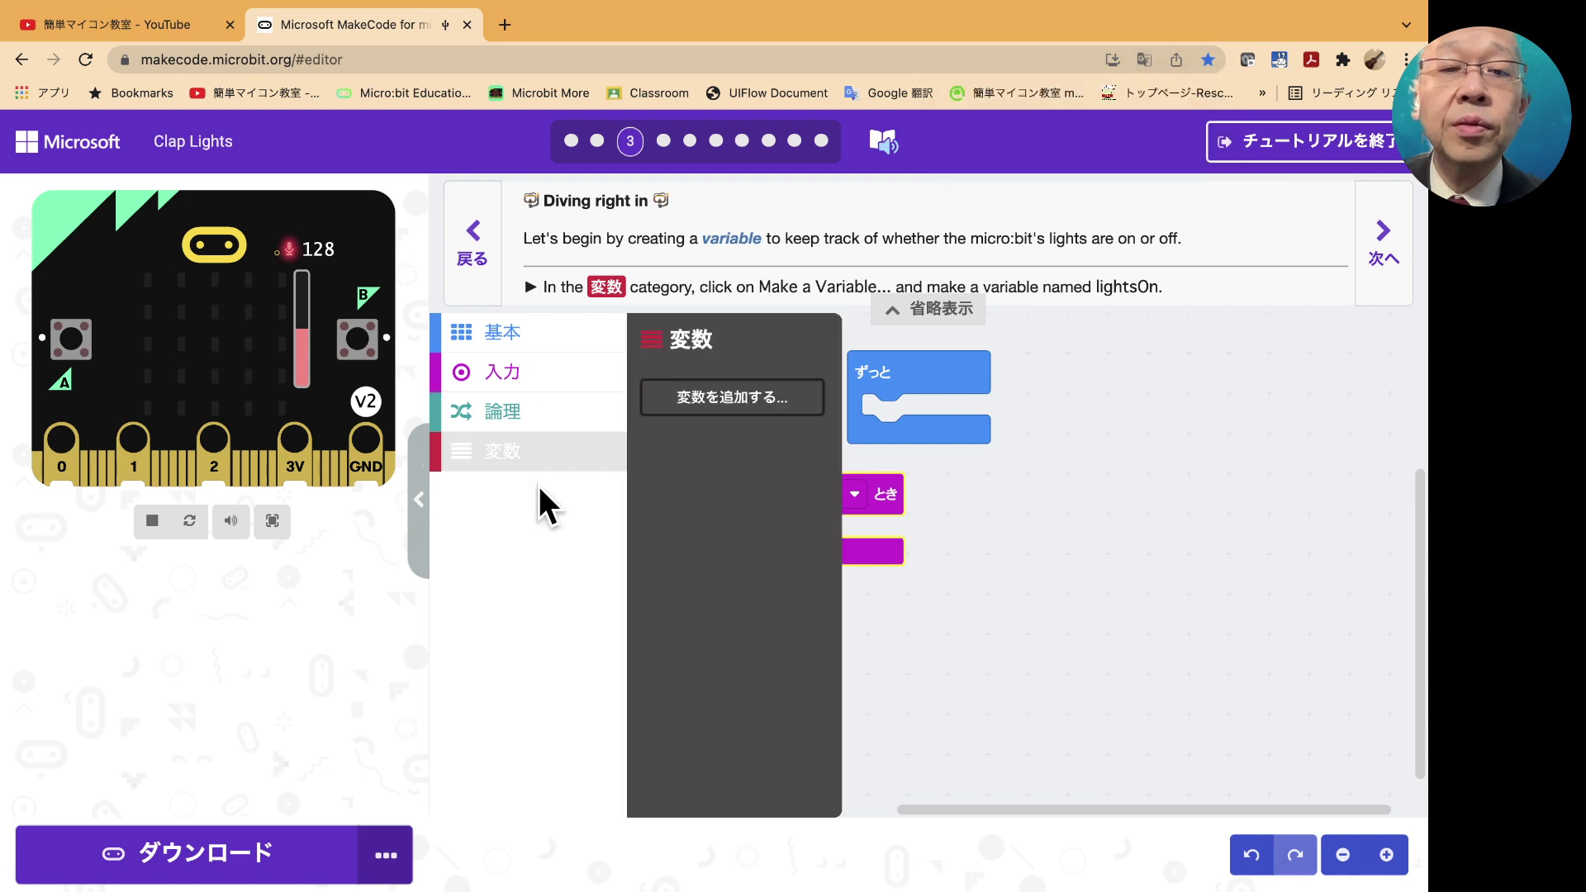
pyautogui.click(756, 397)
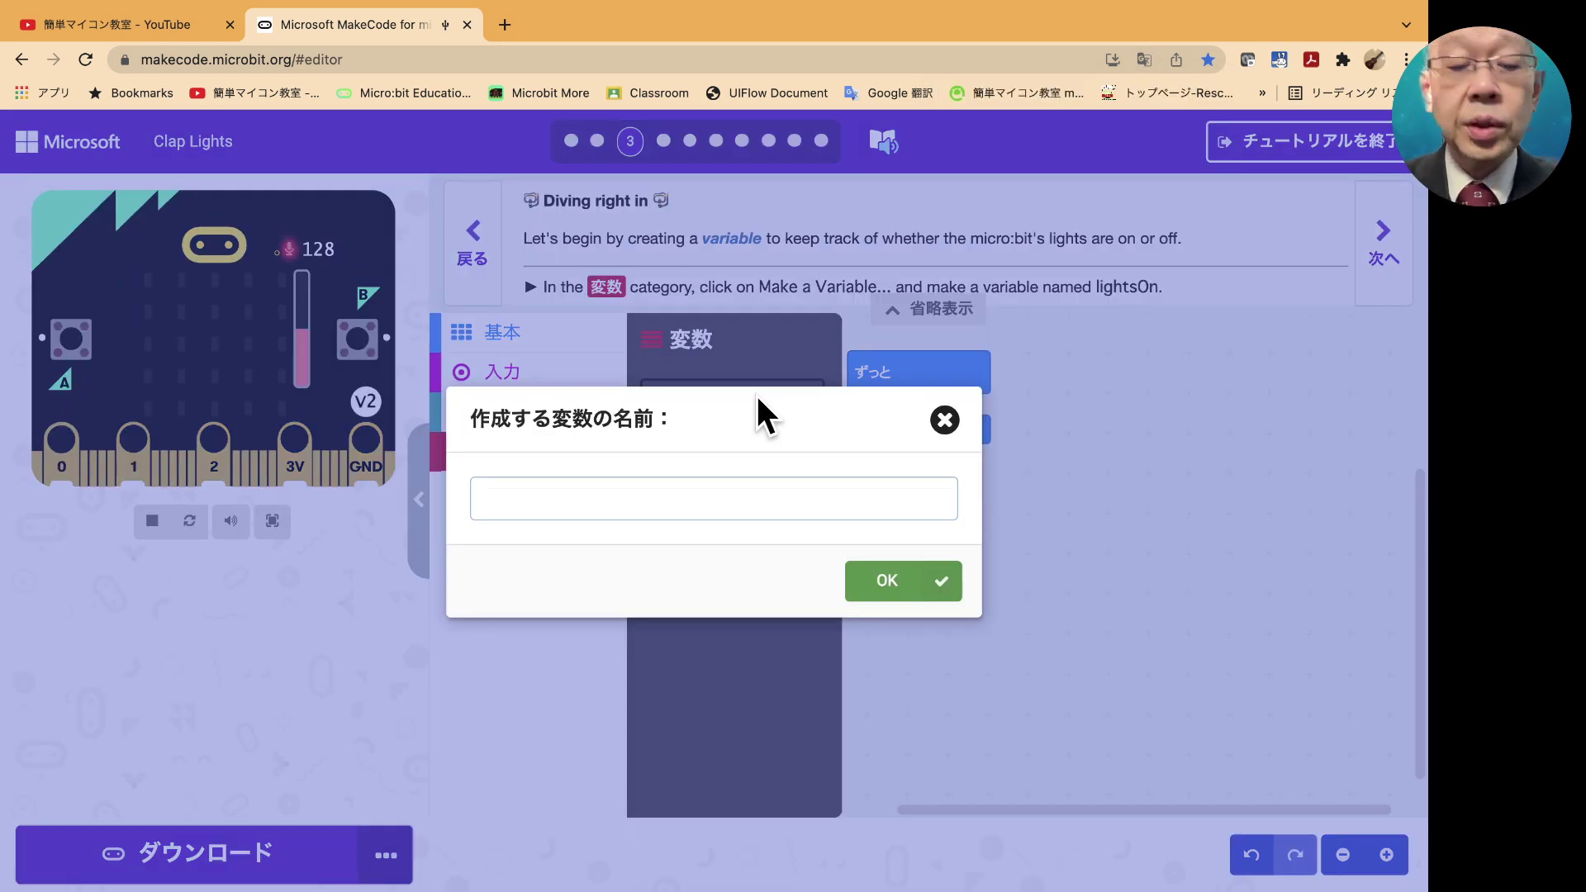
pyautogui.write('lig')
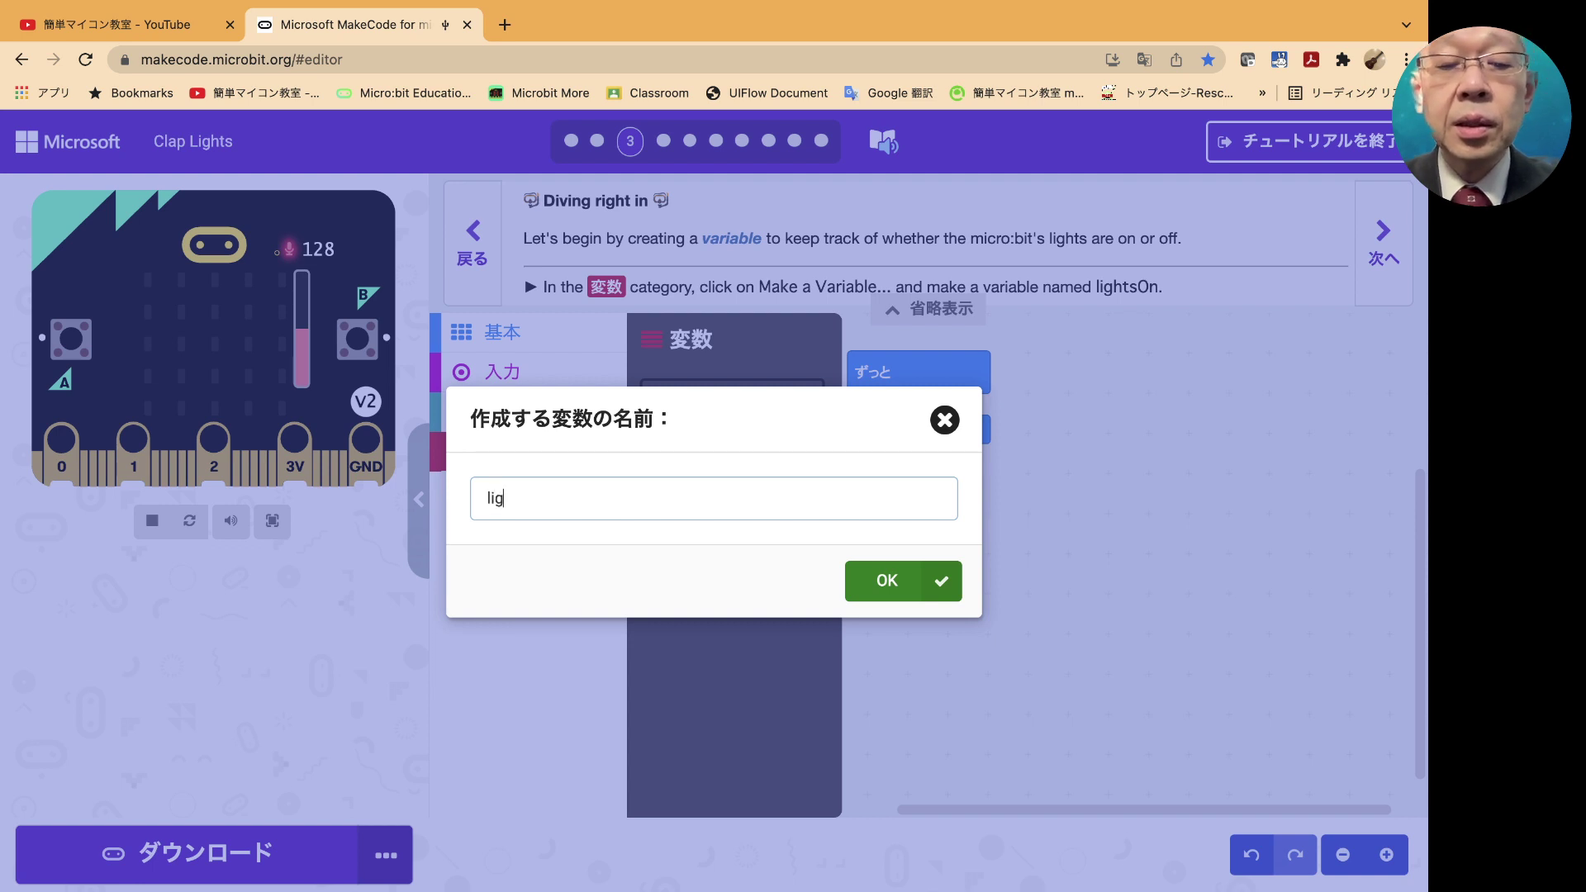
pyautogui.write('ht')
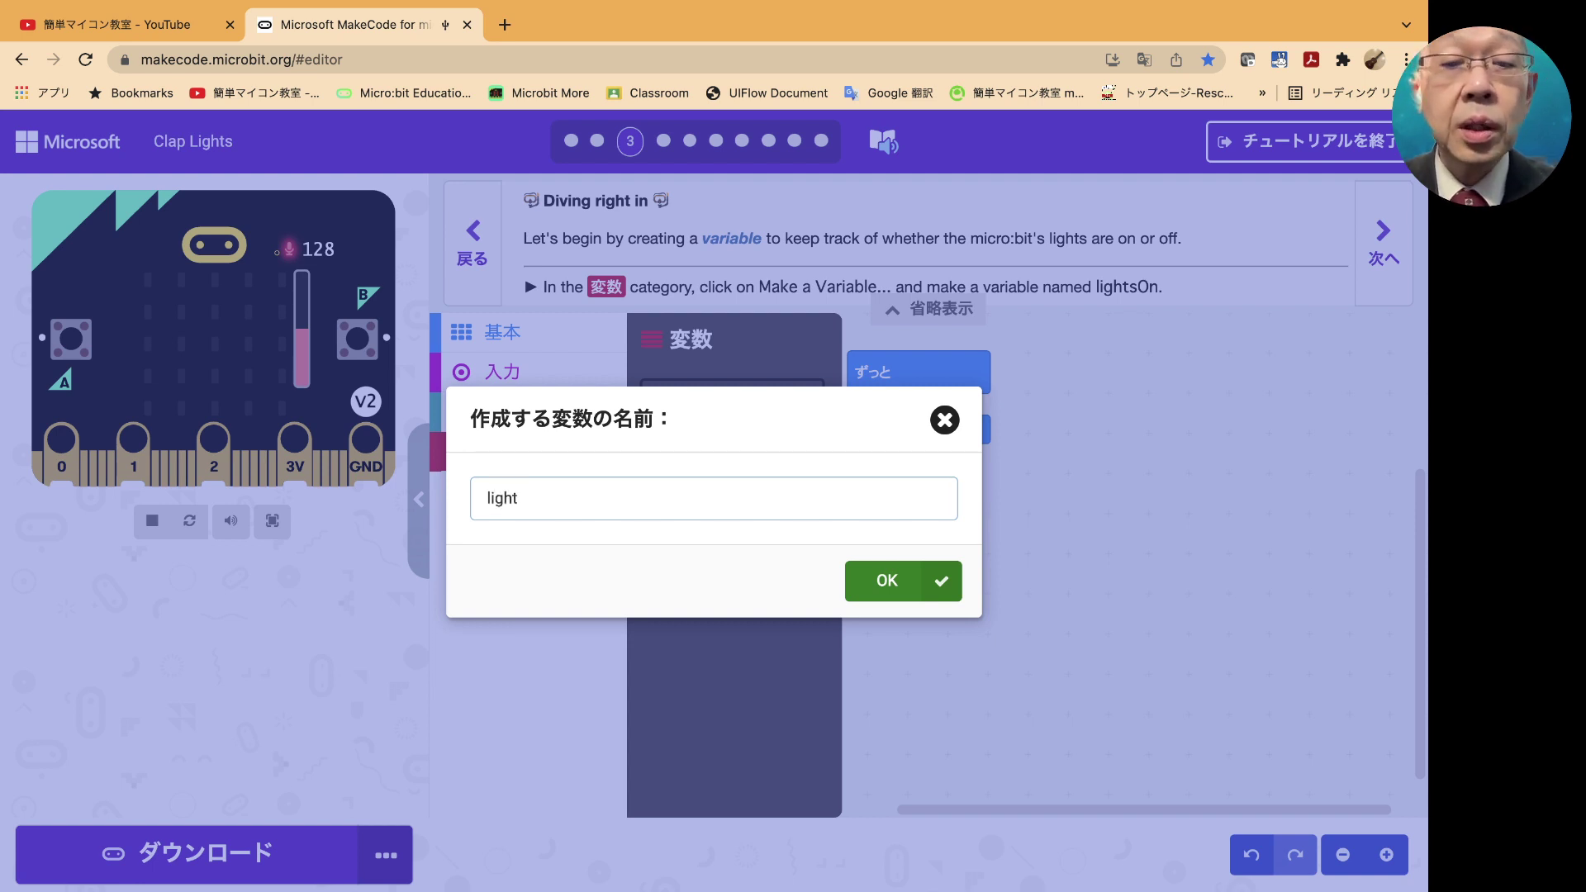
pyautogui.write('sOn')
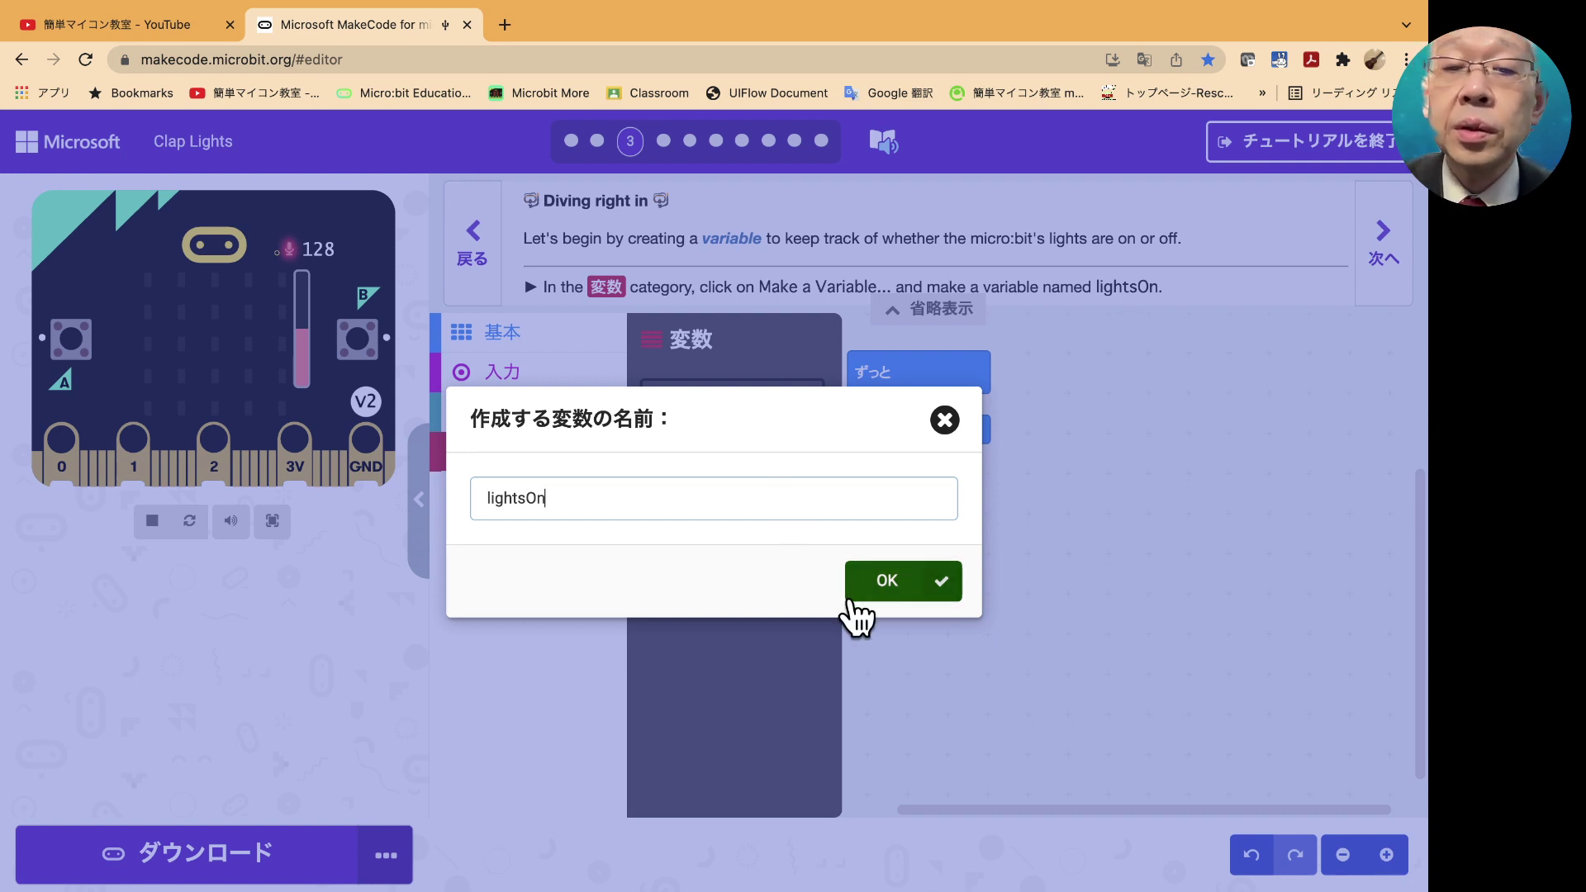
pyautogui.click(875, 591)
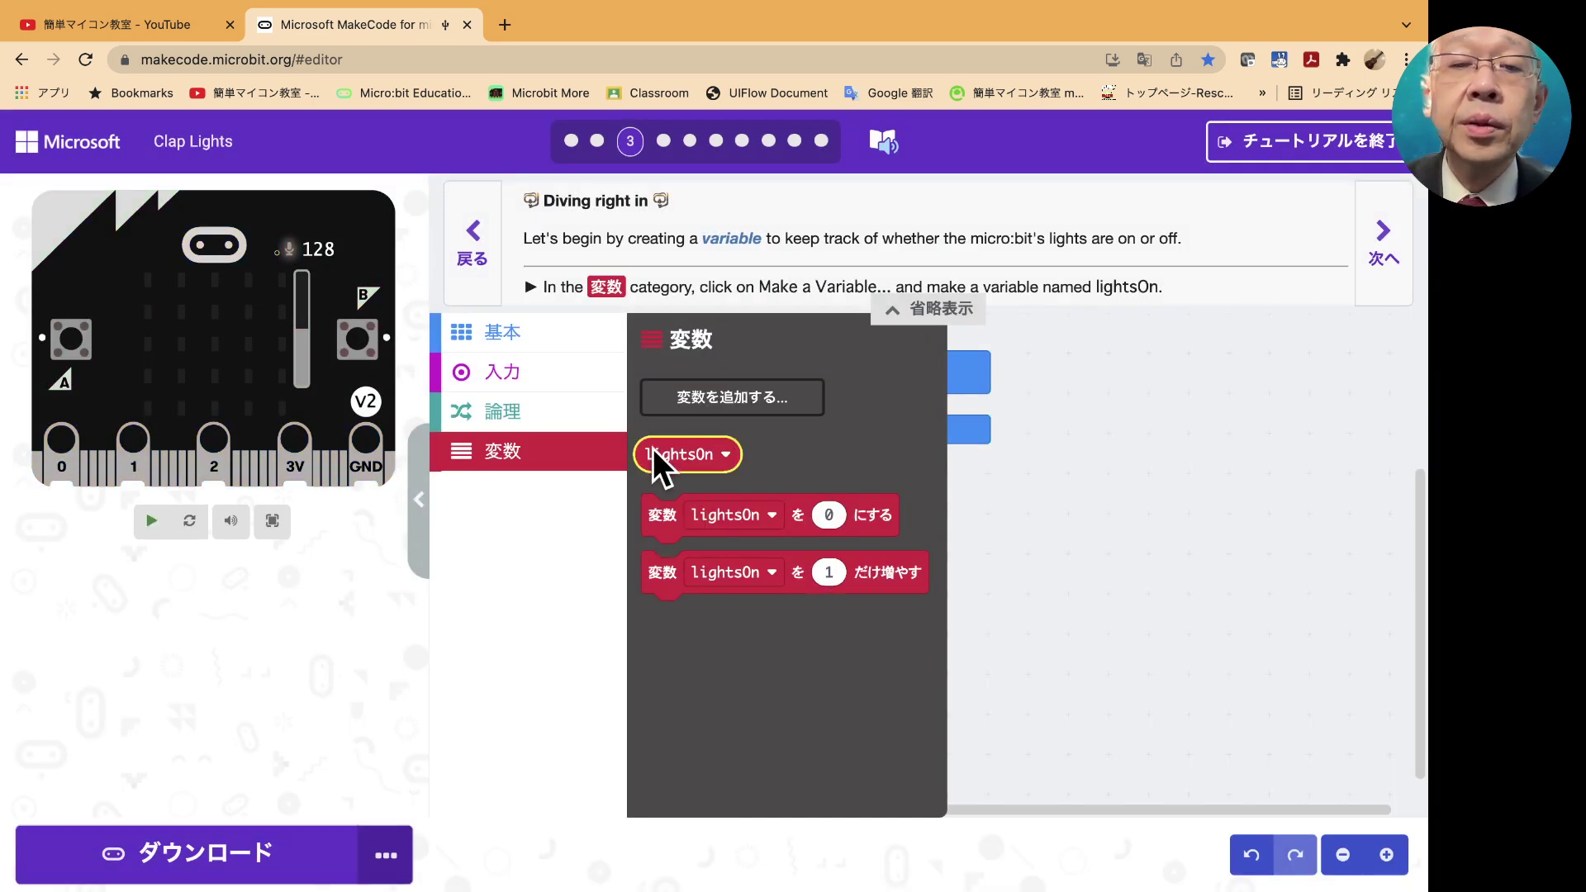
pyautogui.click(1112, 572)
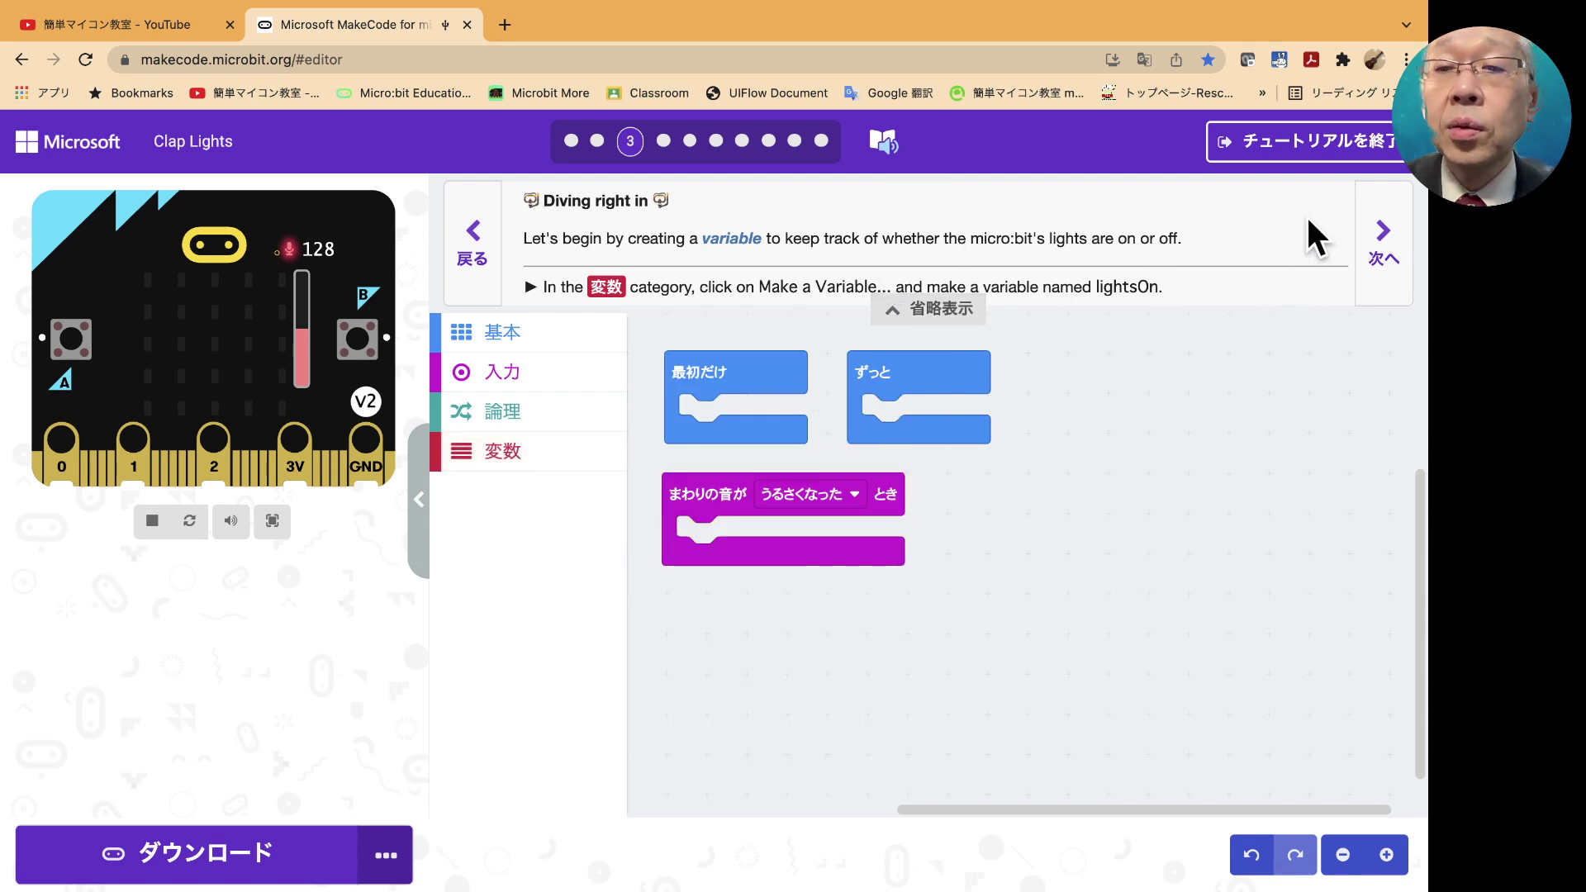
# - On step 4, nest an if/else block testing lightsOn inside the on loud sound block
pyautogui.click(1371, 248)
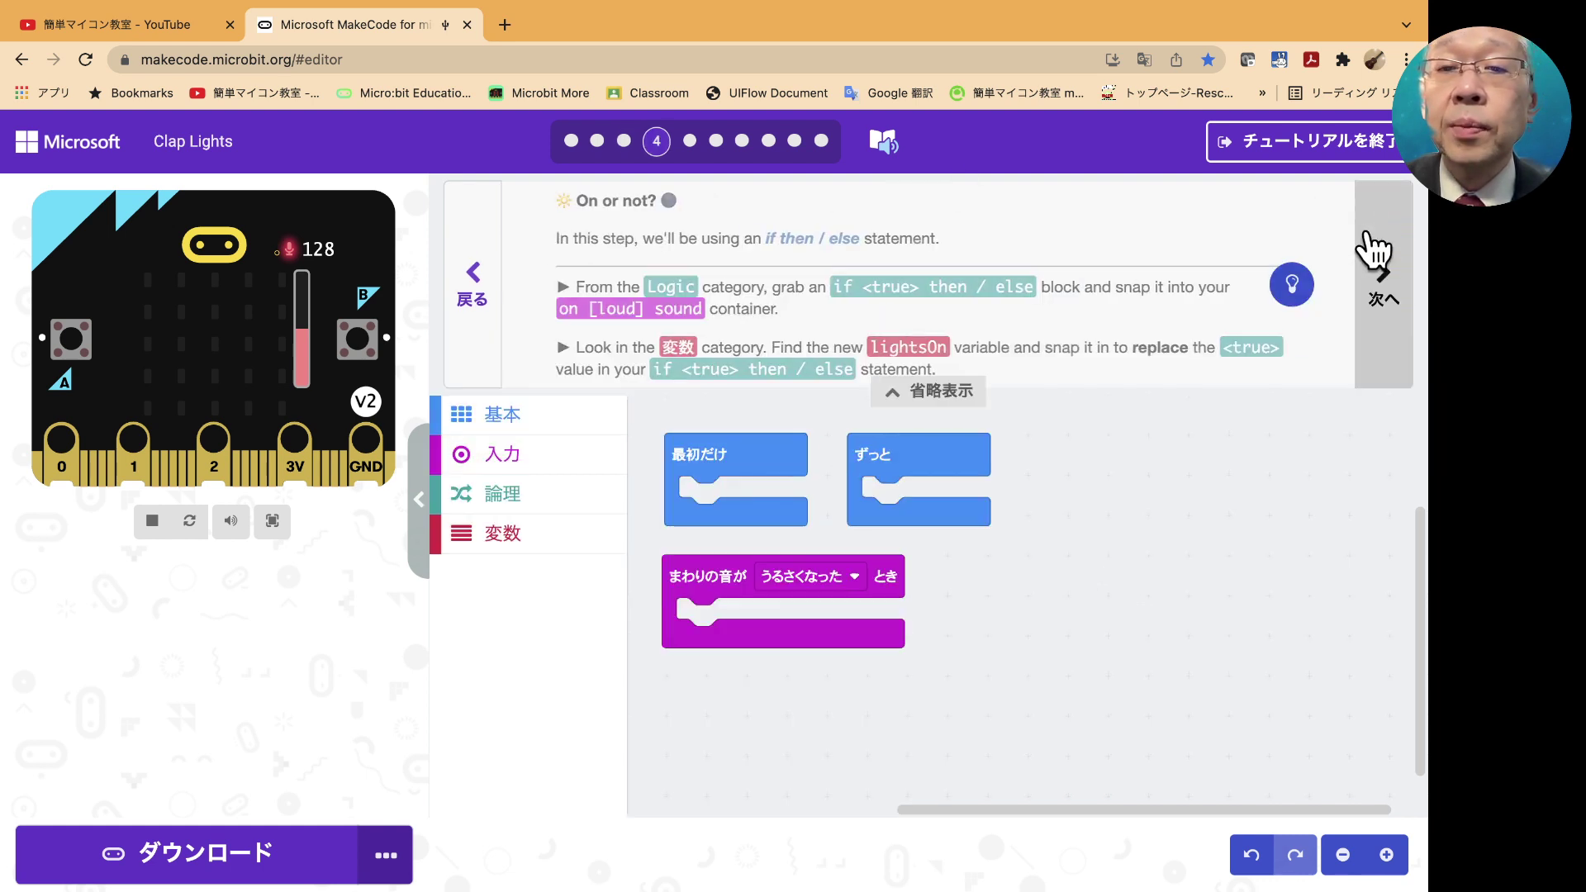
pyautogui.click(1291, 284)
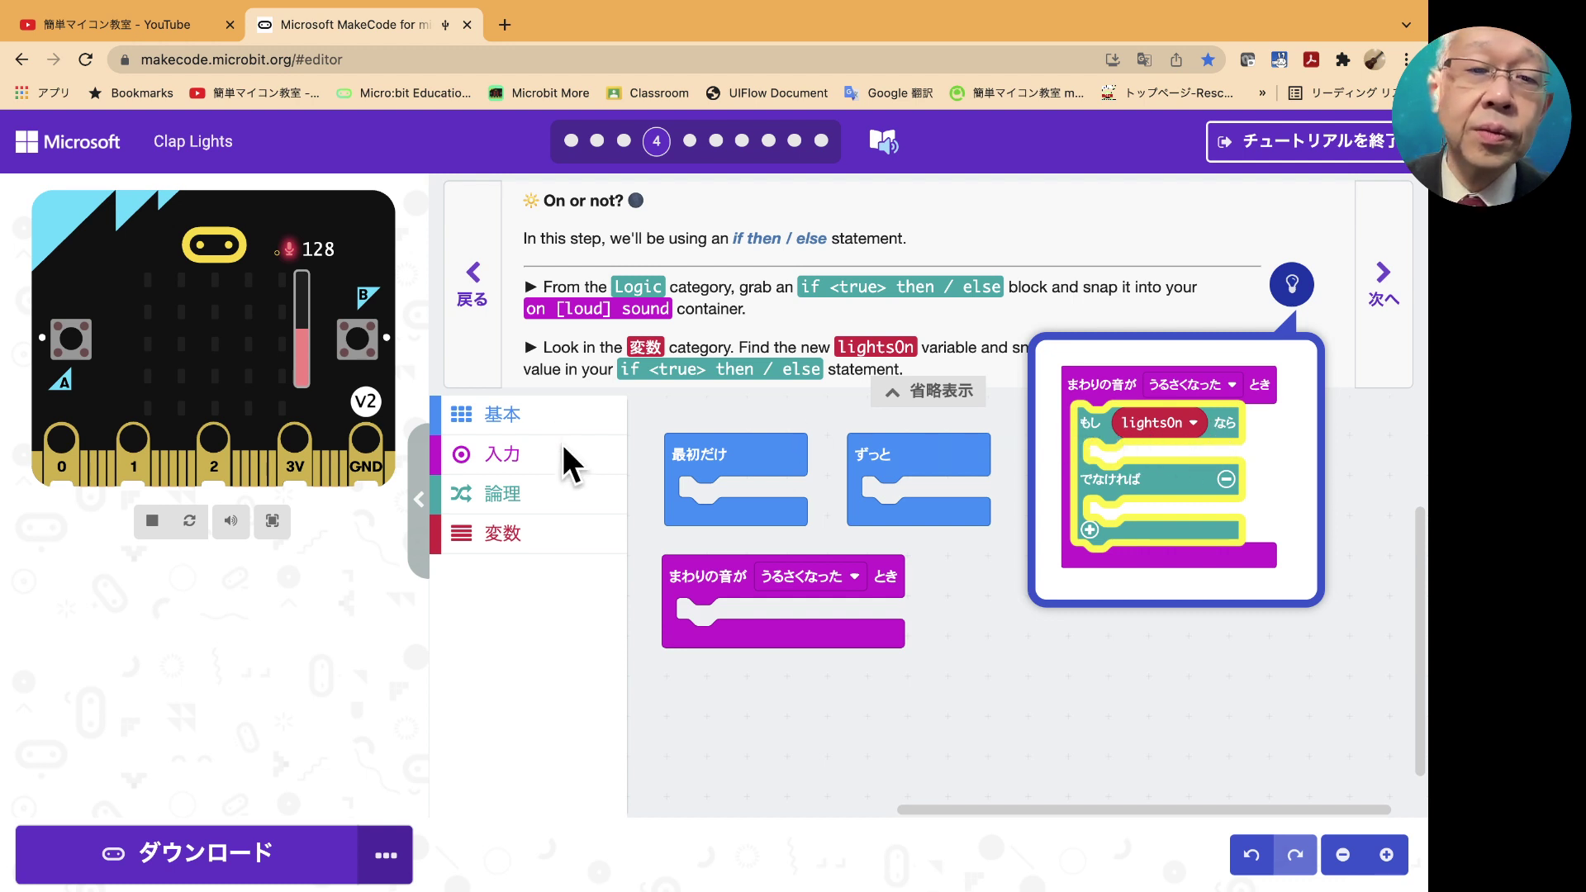
pyautogui.click(540, 483)
pyautogui.click(537, 496)
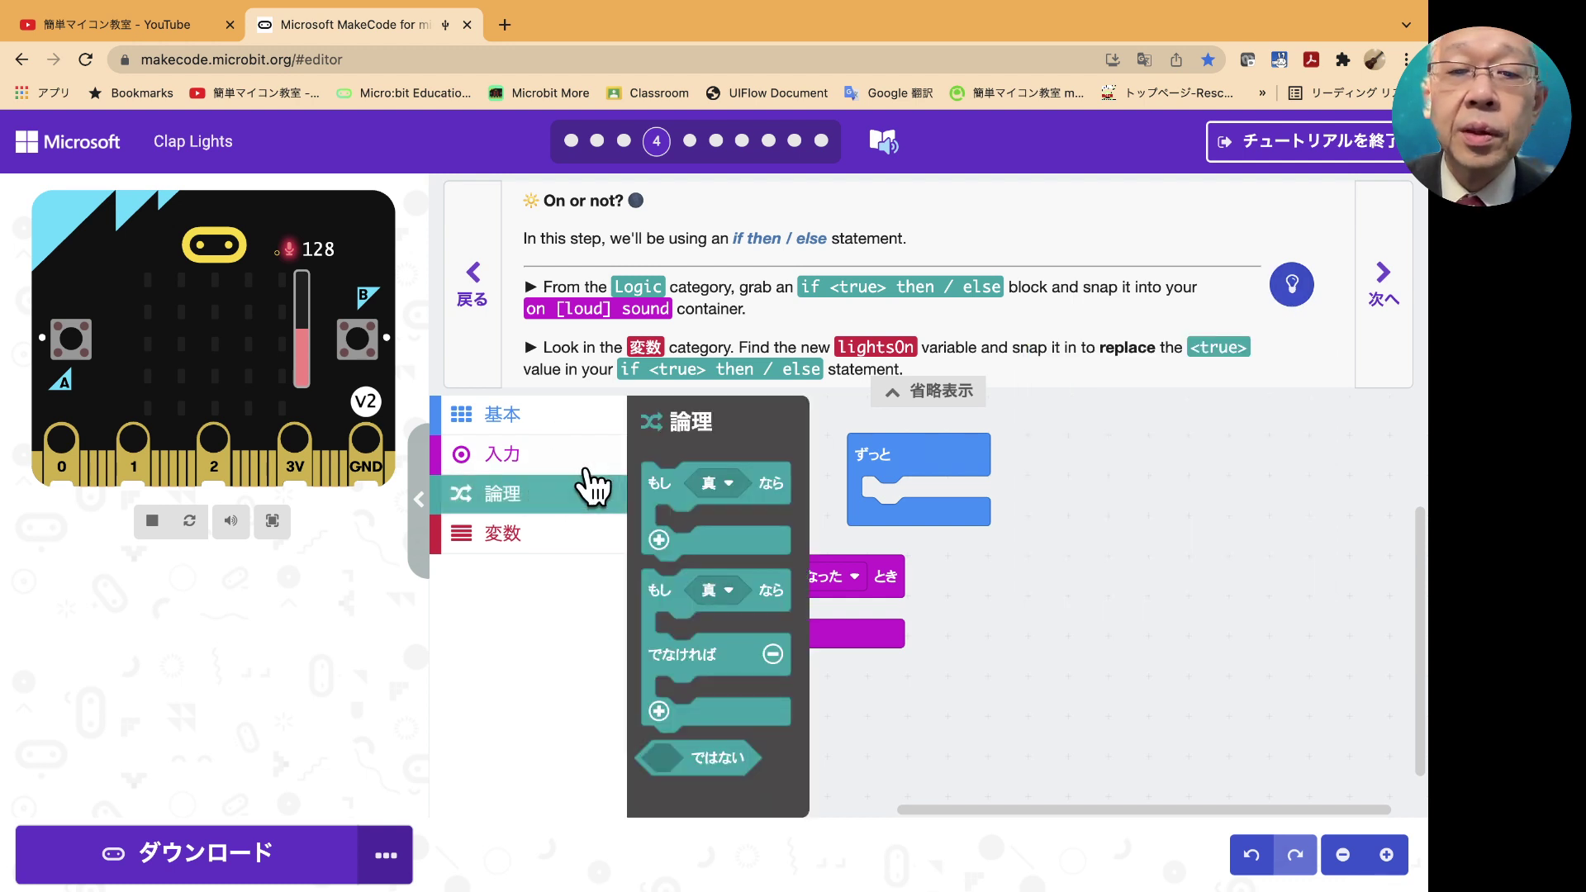
pyautogui.moveTo(657, 589)
pyautogui.mouseDown()
pyautogui.moveTo(747, 617)
pyautogui.moveTo(693, 605)
pyautogui.mouseUp()
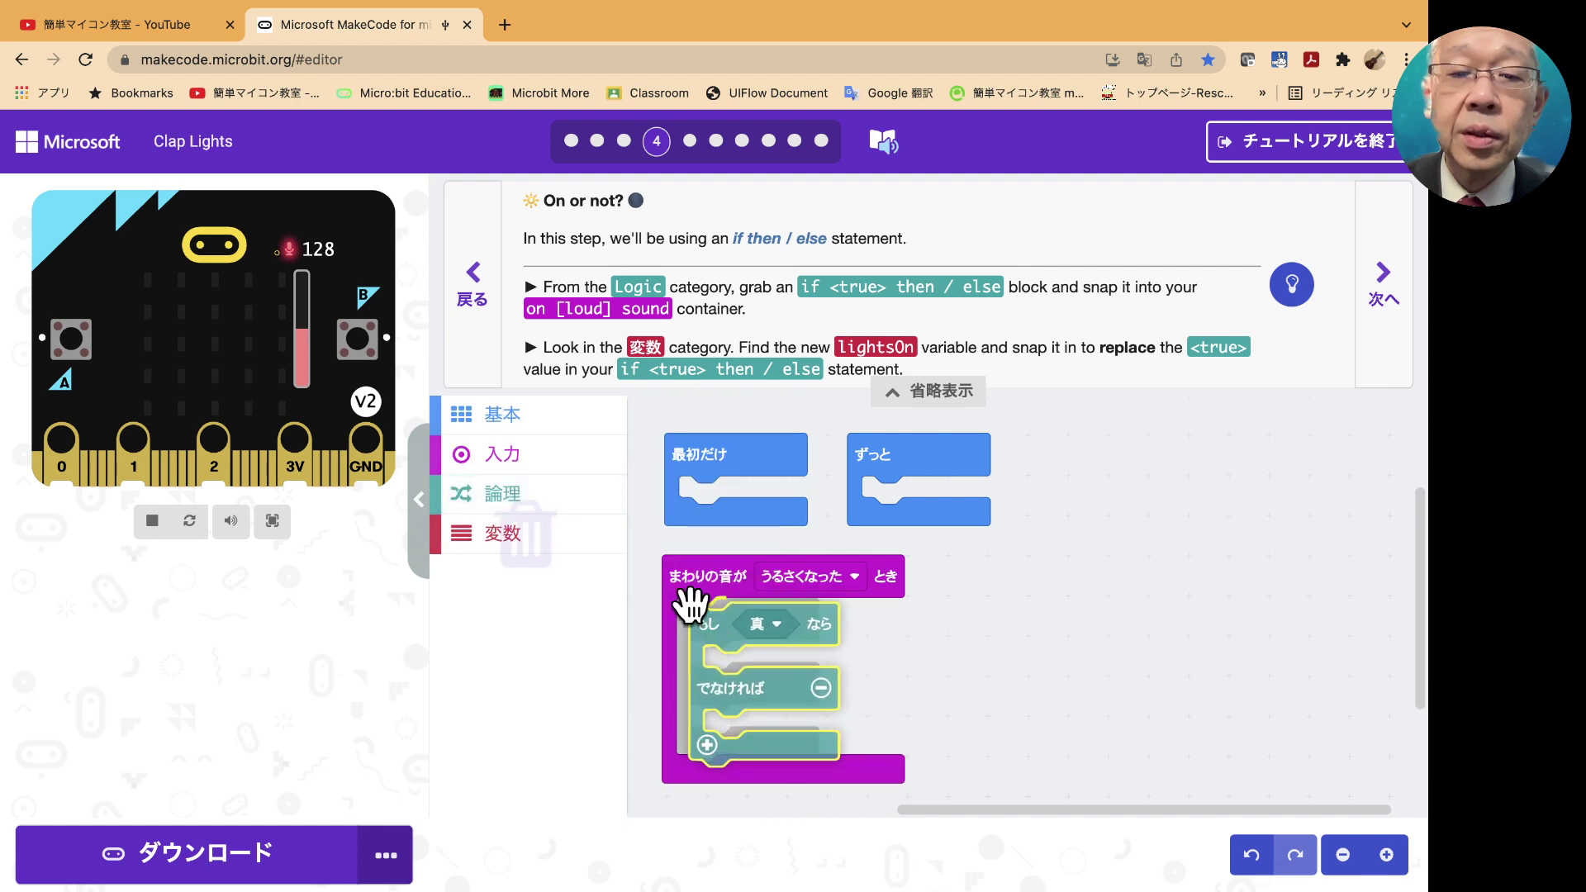
pyautogui.click(469, 536)
pyautogui.moveTo(652, 537); pyautogui.dragTo(760, 623)
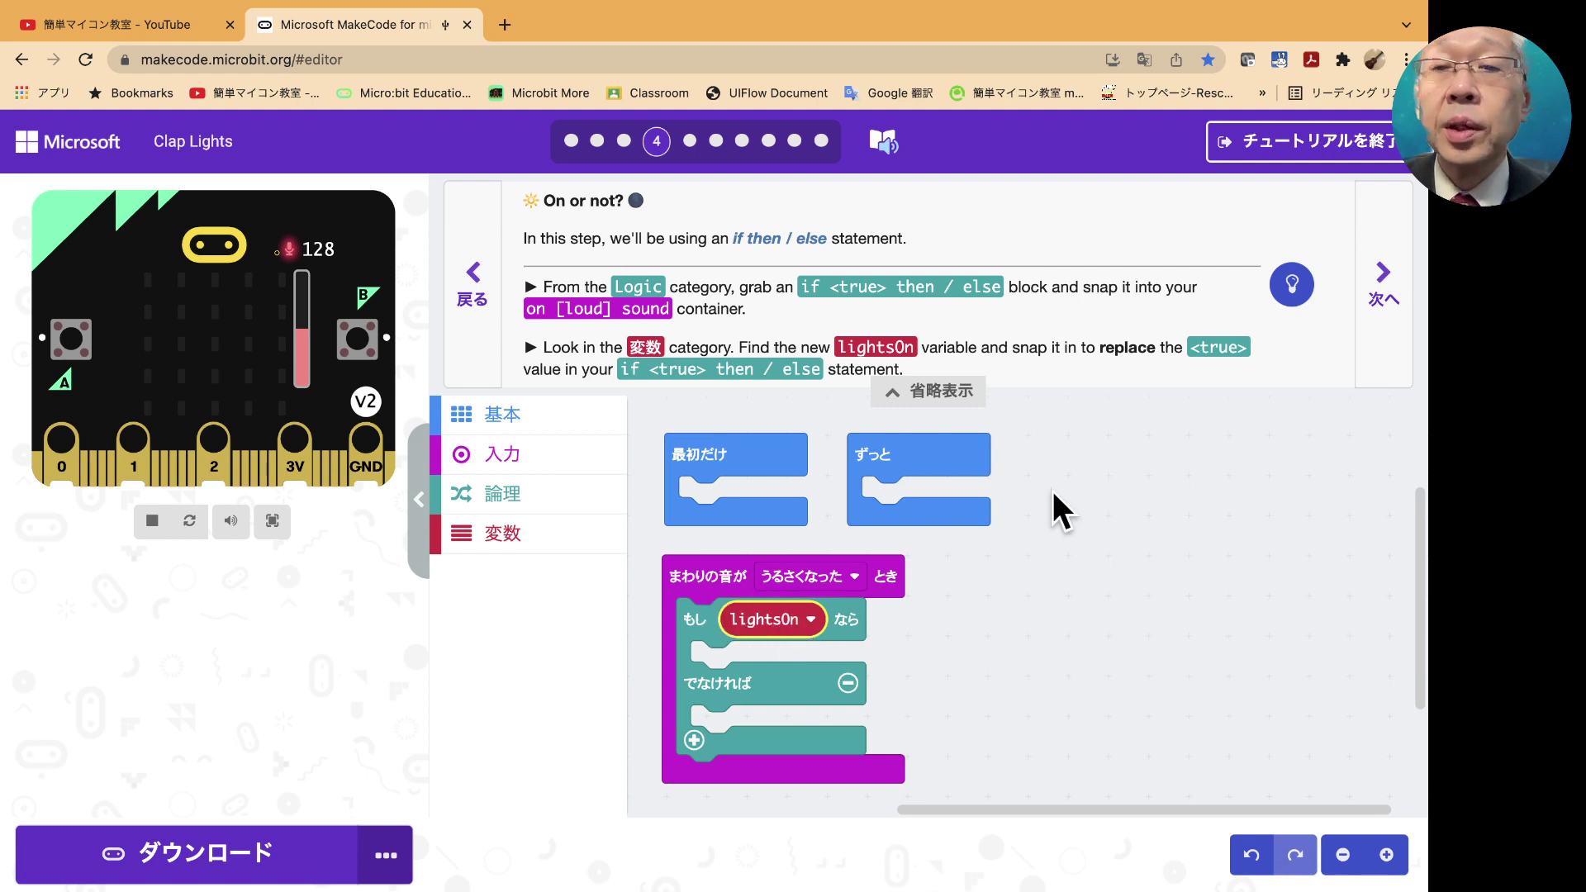
# - Translate the step 4 instructions into Japanese, then switch back to original English
pyautogui.click(1144, 61)
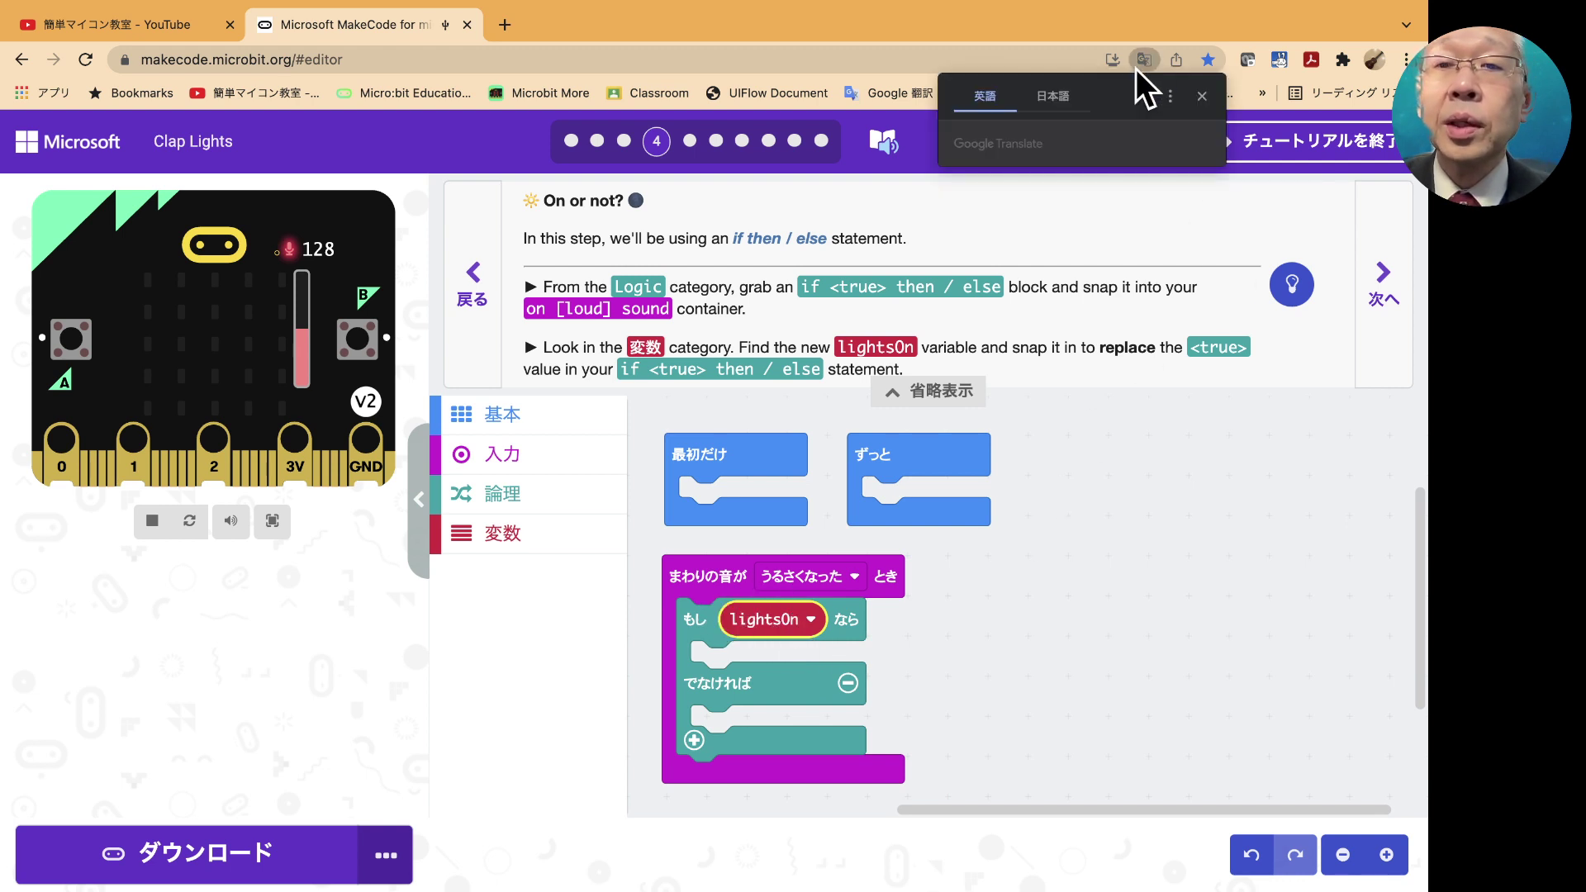
pyautogui.click(1063, 104)
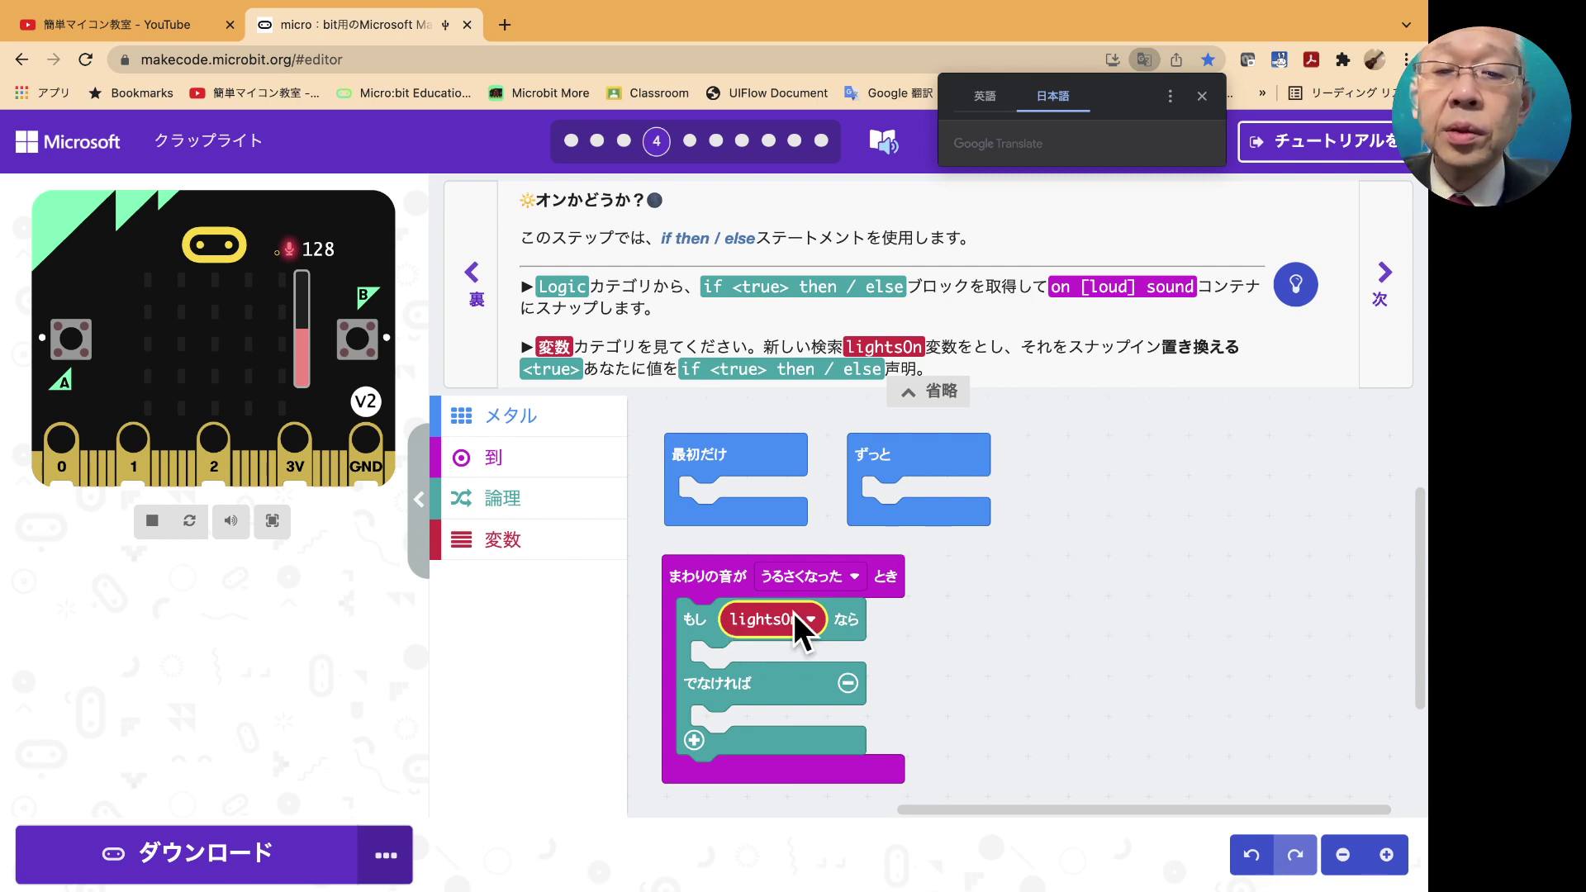
pyautogui.click(1203, 98)
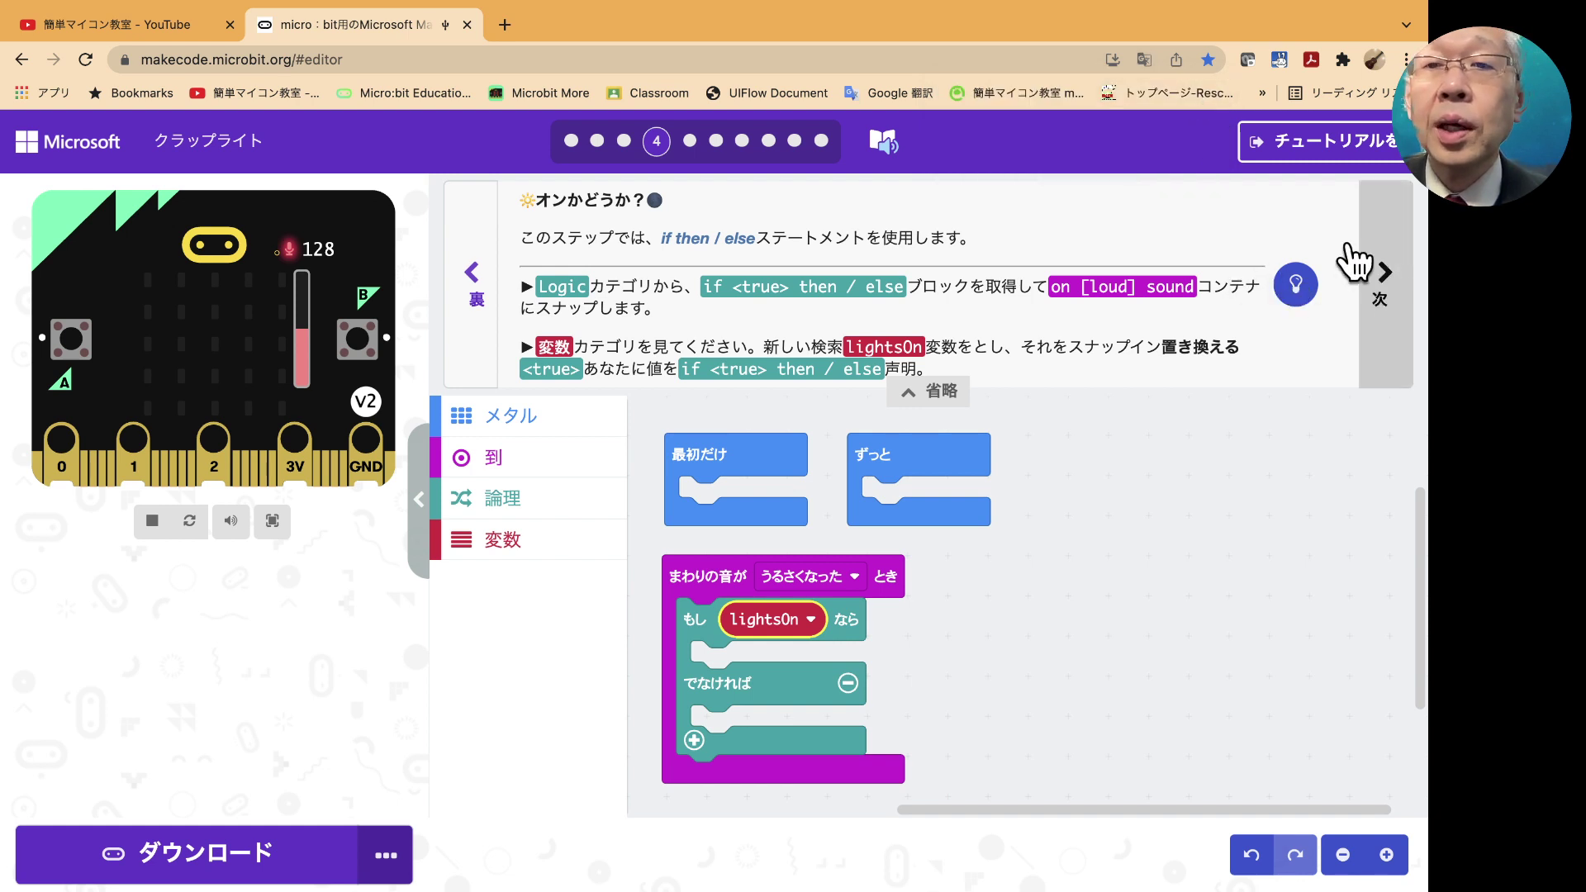
pyautogui.click(1143, 59)
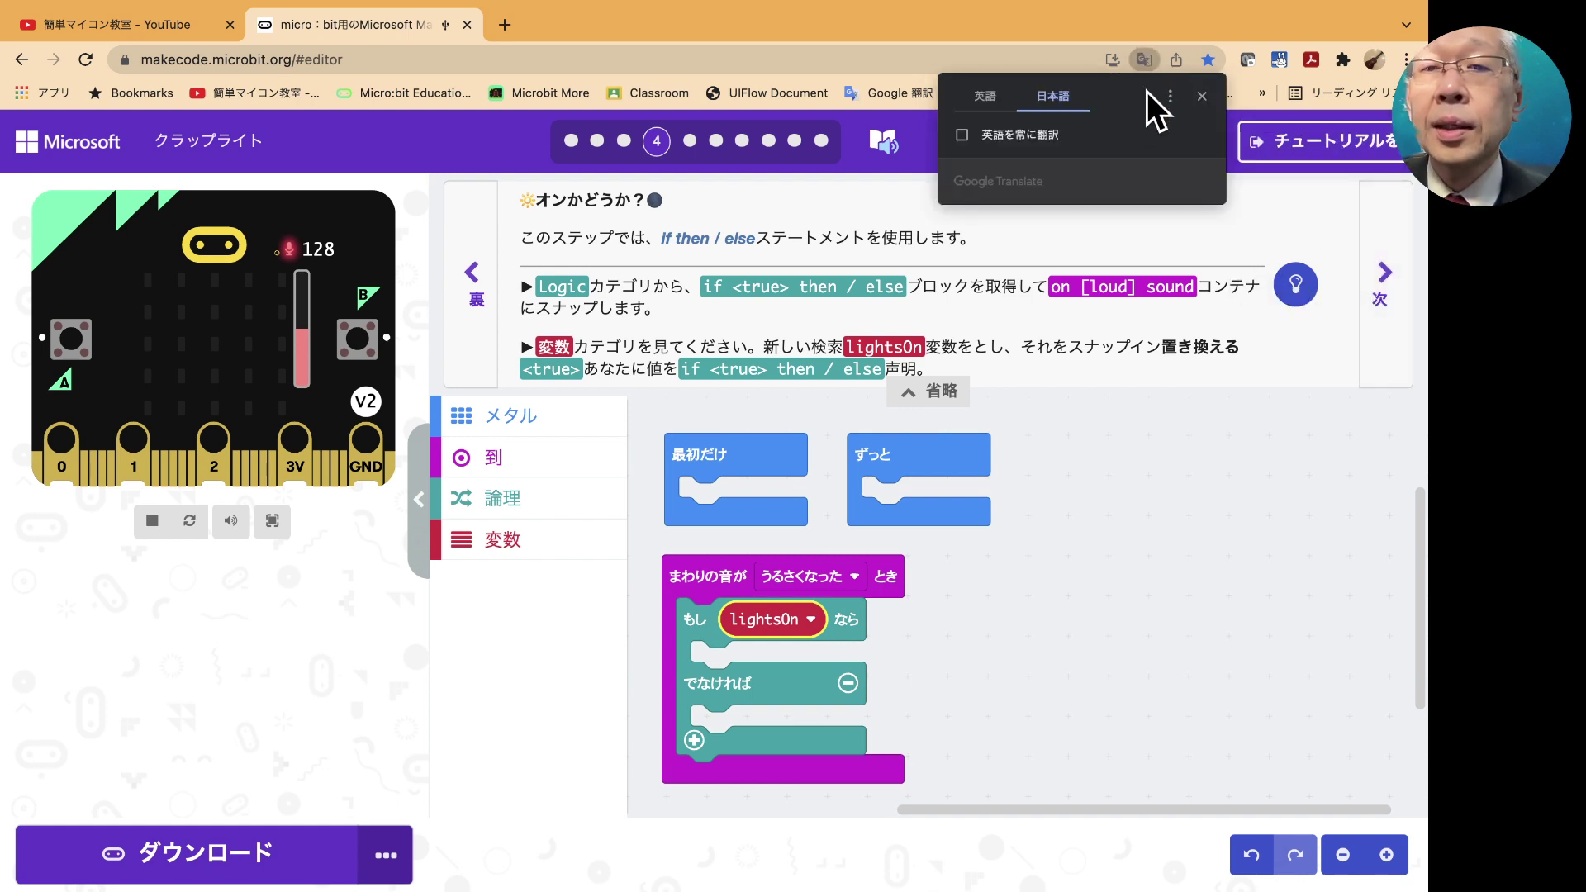
pyautogui.click(994, 96)
# - On step 5, put a clear screen block from Basic into the lightsOn branch
pyautogui.click(1375, 289)
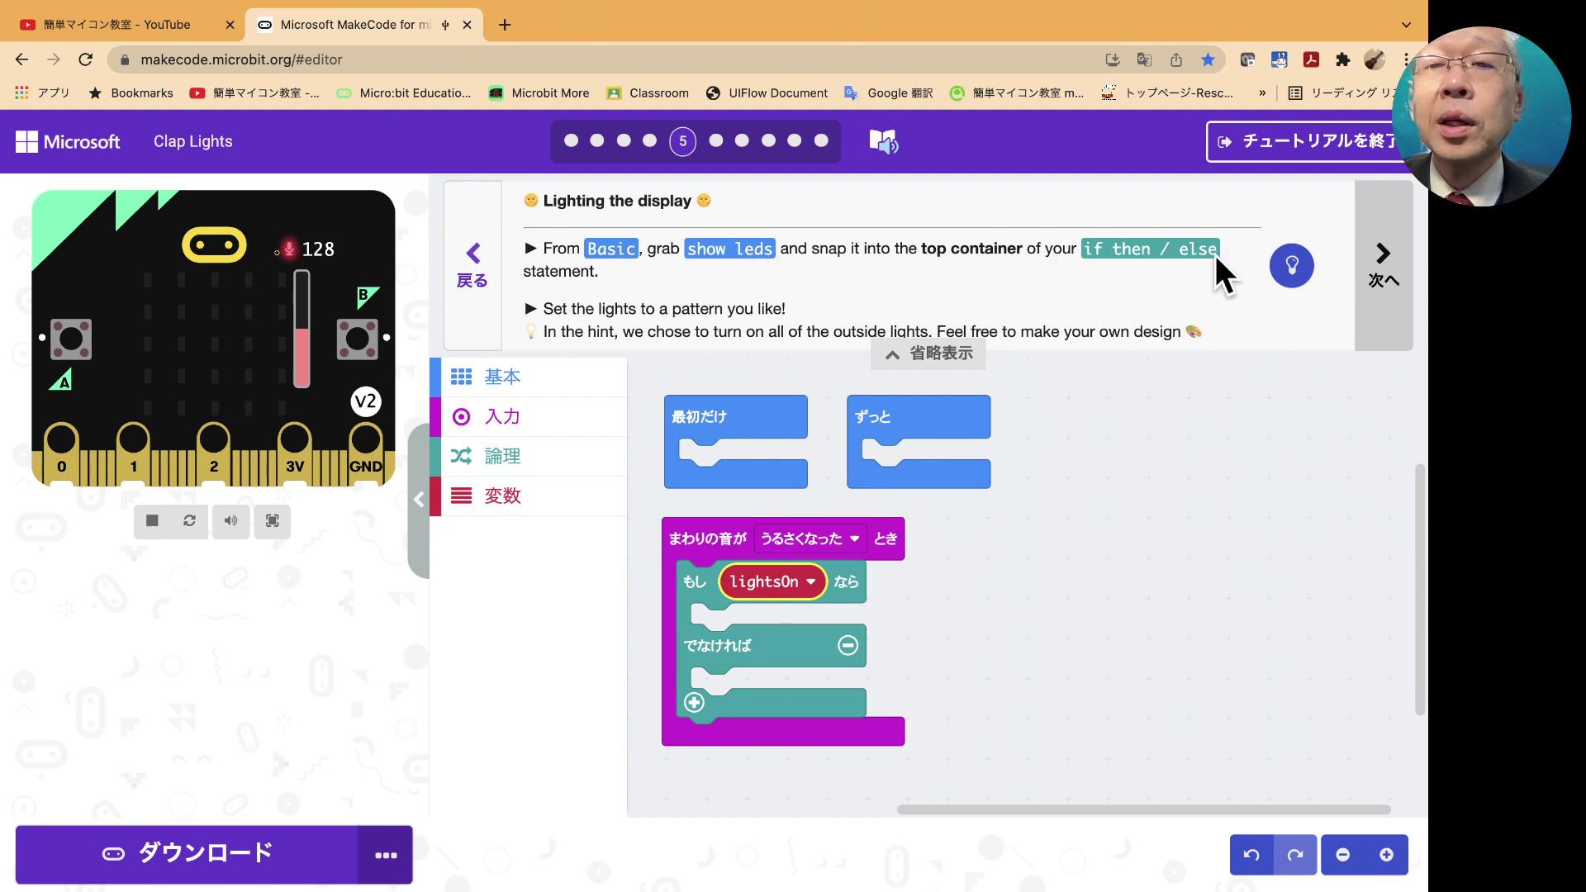
pyautogui.click(1292, 266)
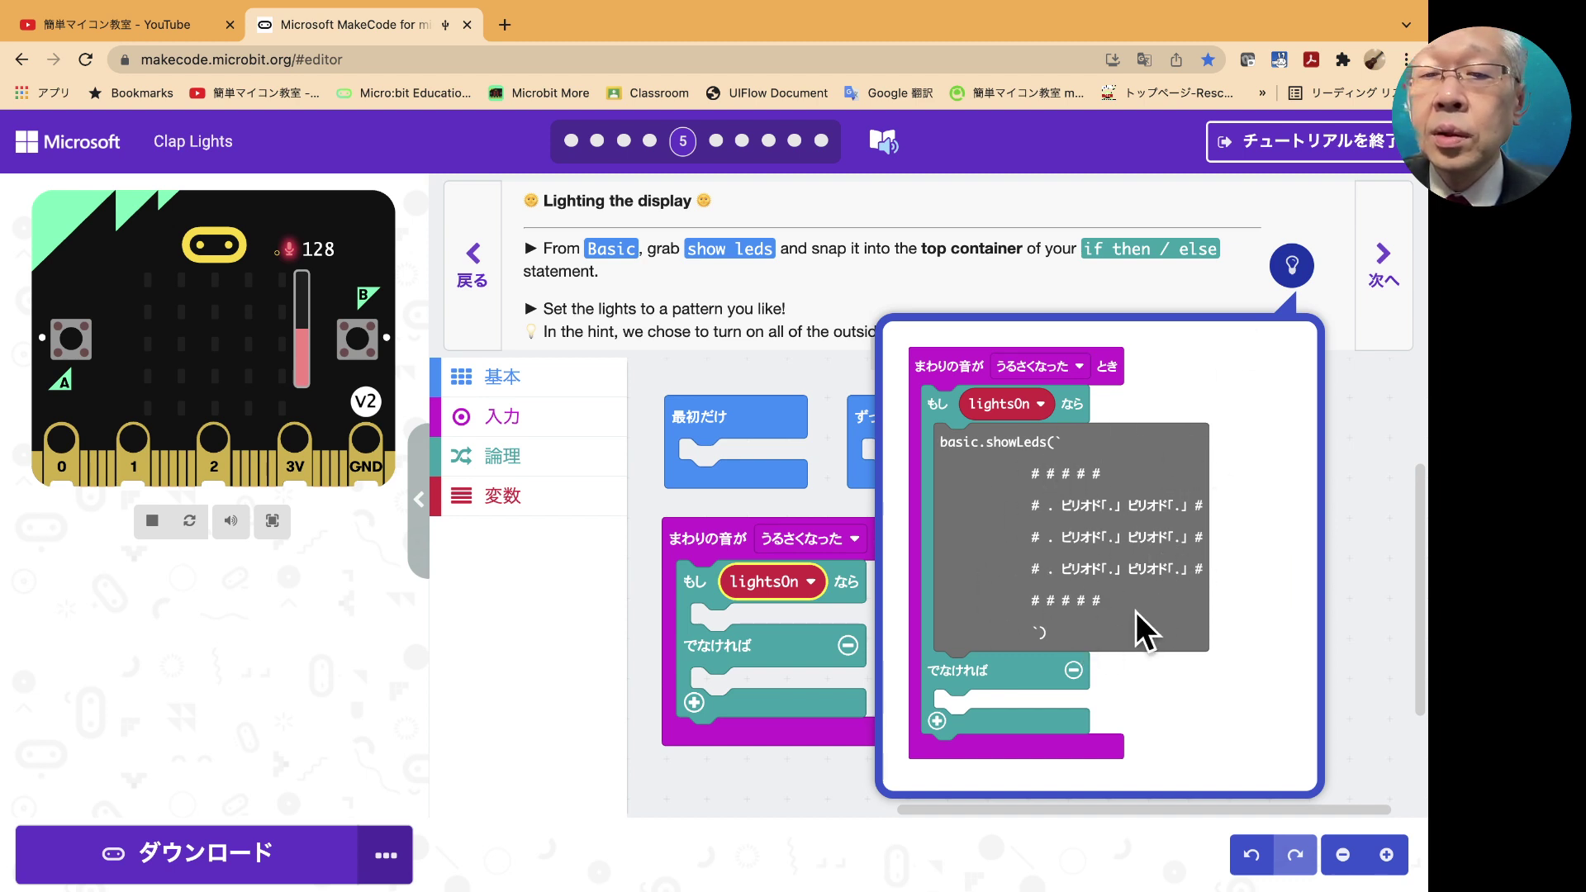
pyautogui.click(1350, 468)
pyautogui.click(545, 379)
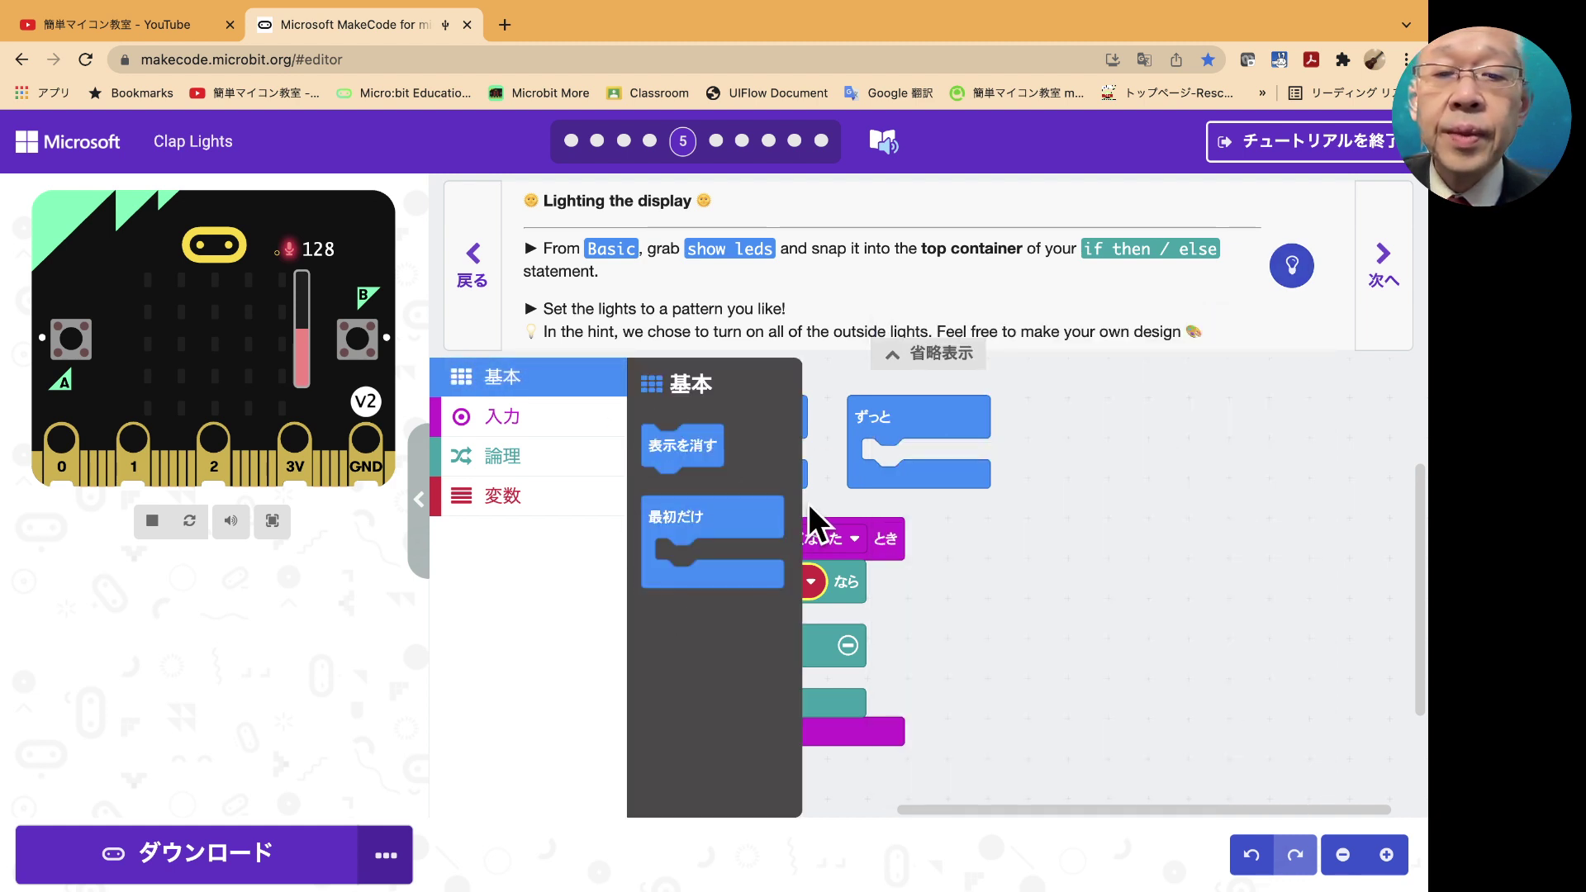
pyautogui.click(731, 495)
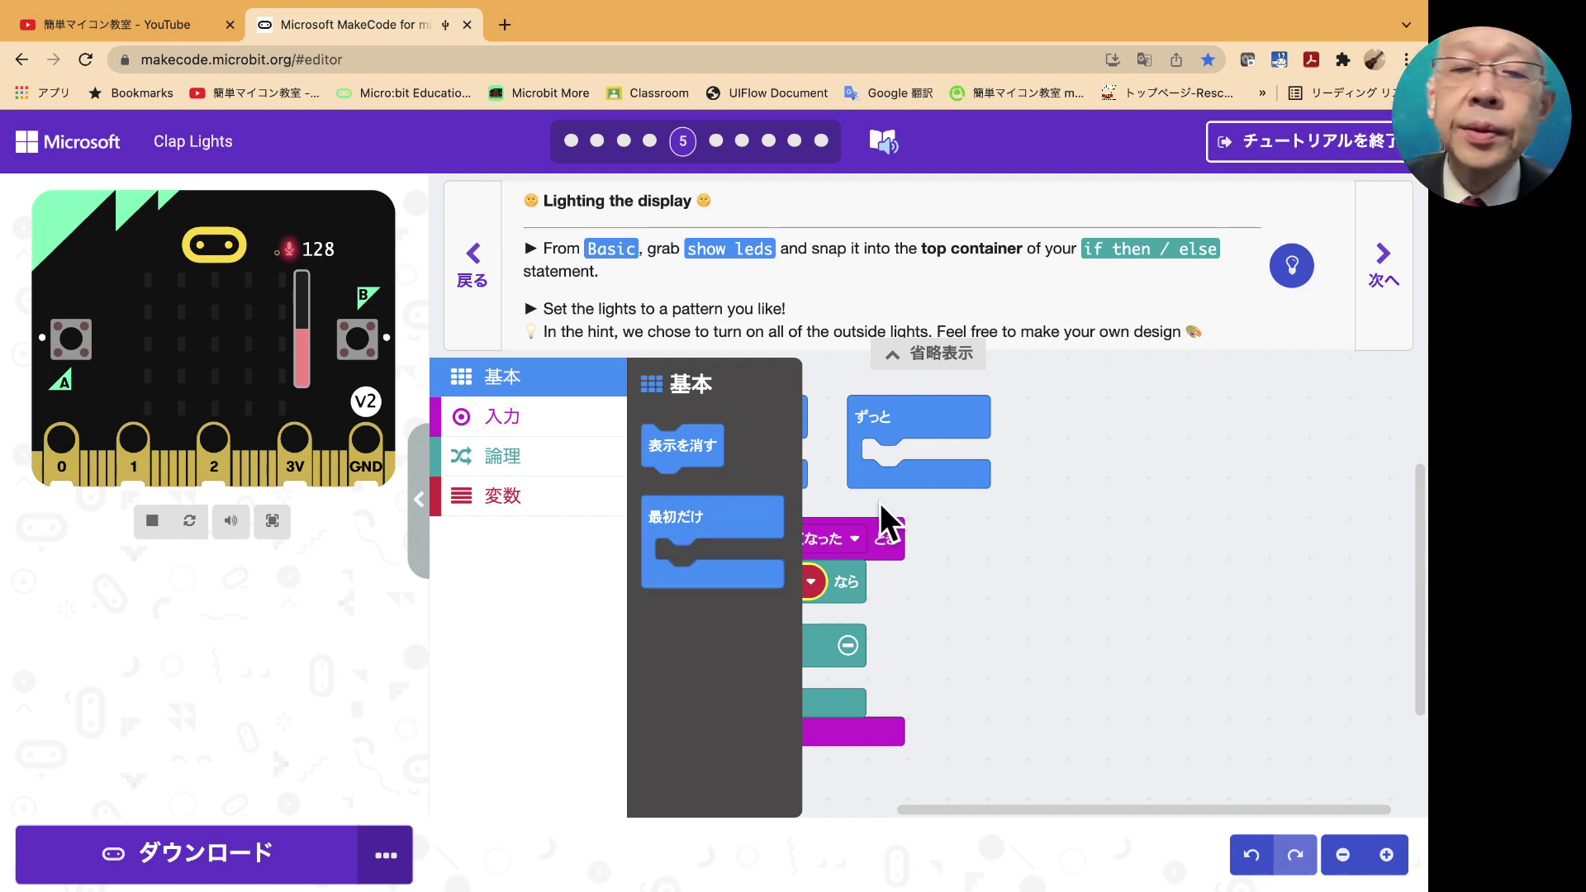
pyautogui.moveTo(672, 450)
pyautogui.mouseDown()
pyautogui.moveTo(851, 543)
pyautogui.moveTo(735, 628)
pyautogui.mouseUp()
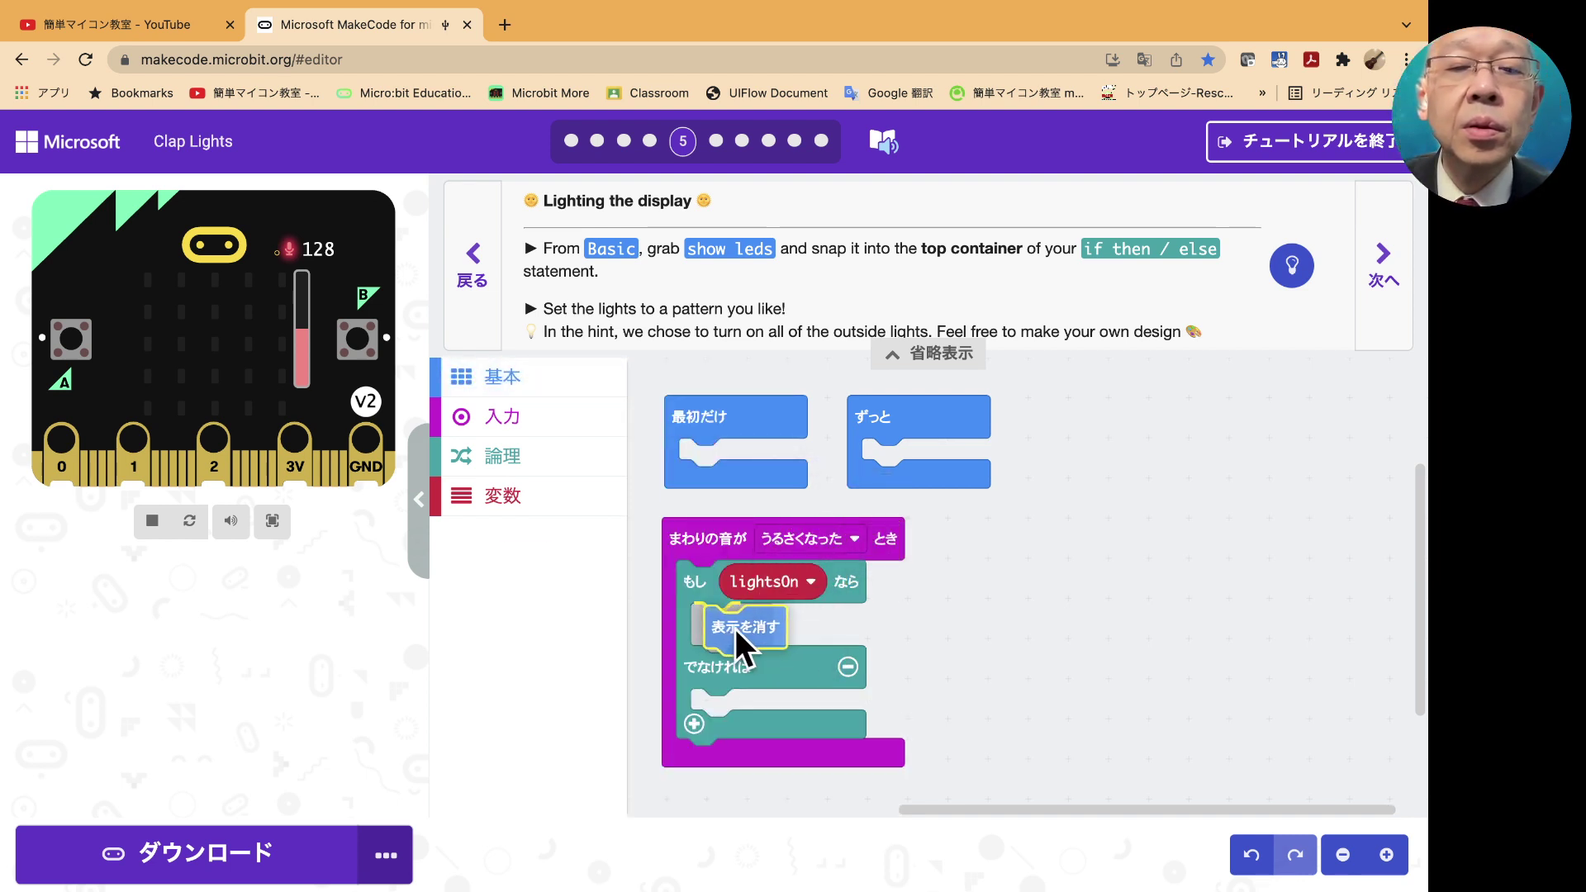
# - Recheck the hint, then advance the tutorial to step 6
pyautogui.click(1289, 268)
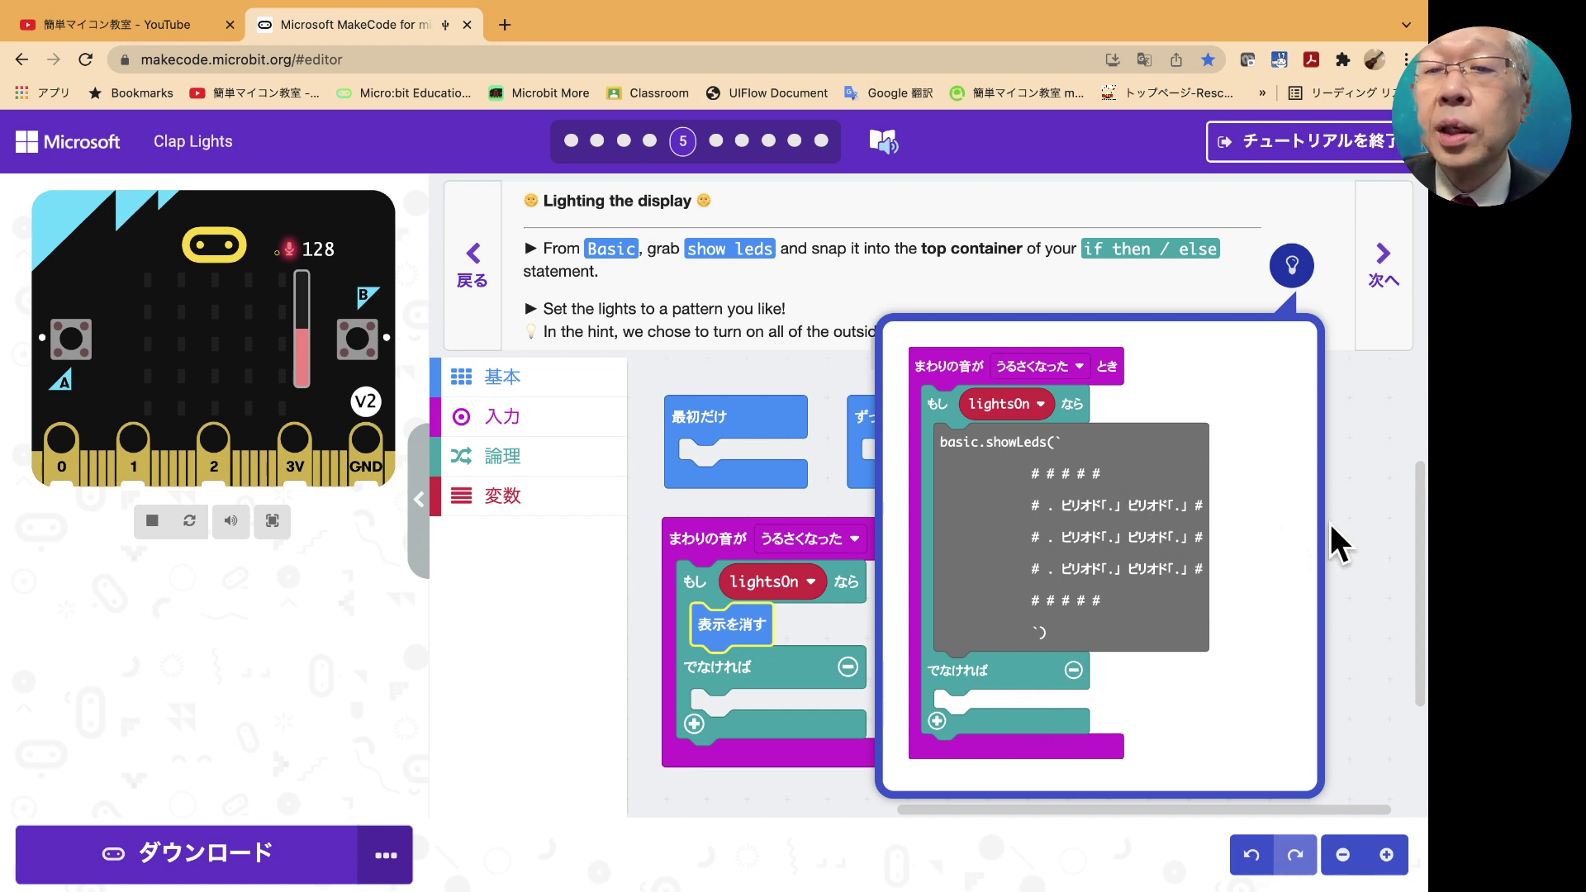
pyautogui.click(1346, 509)
pyautogui.click(1379, 266)
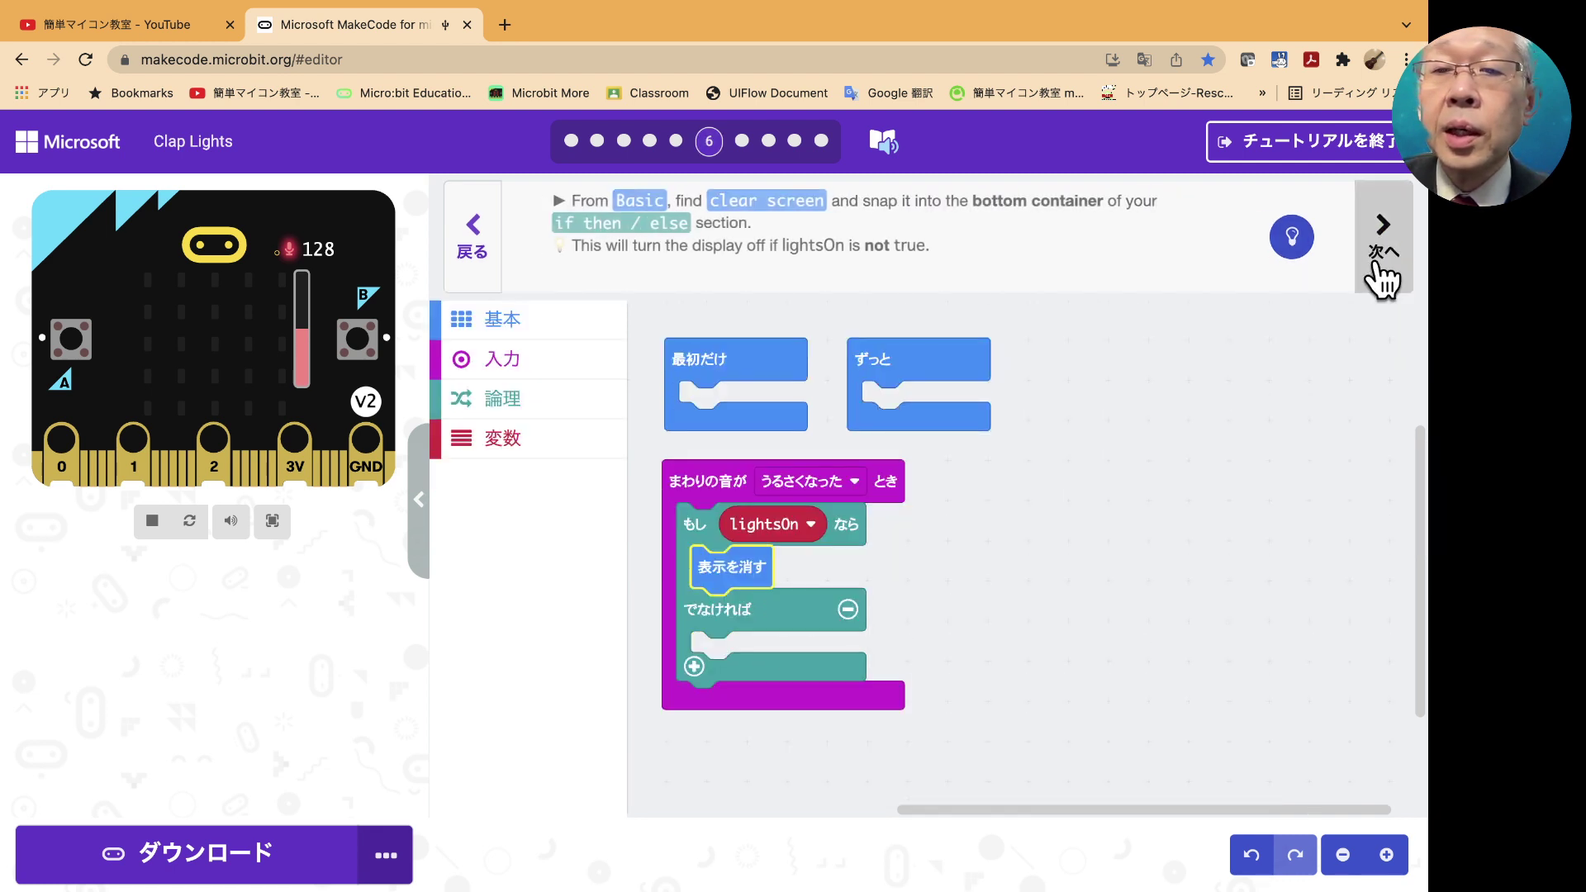
# - After checking the hint, add a clear screen block to the else branch and advance to step 7
pyautogui.click(1292, 237)
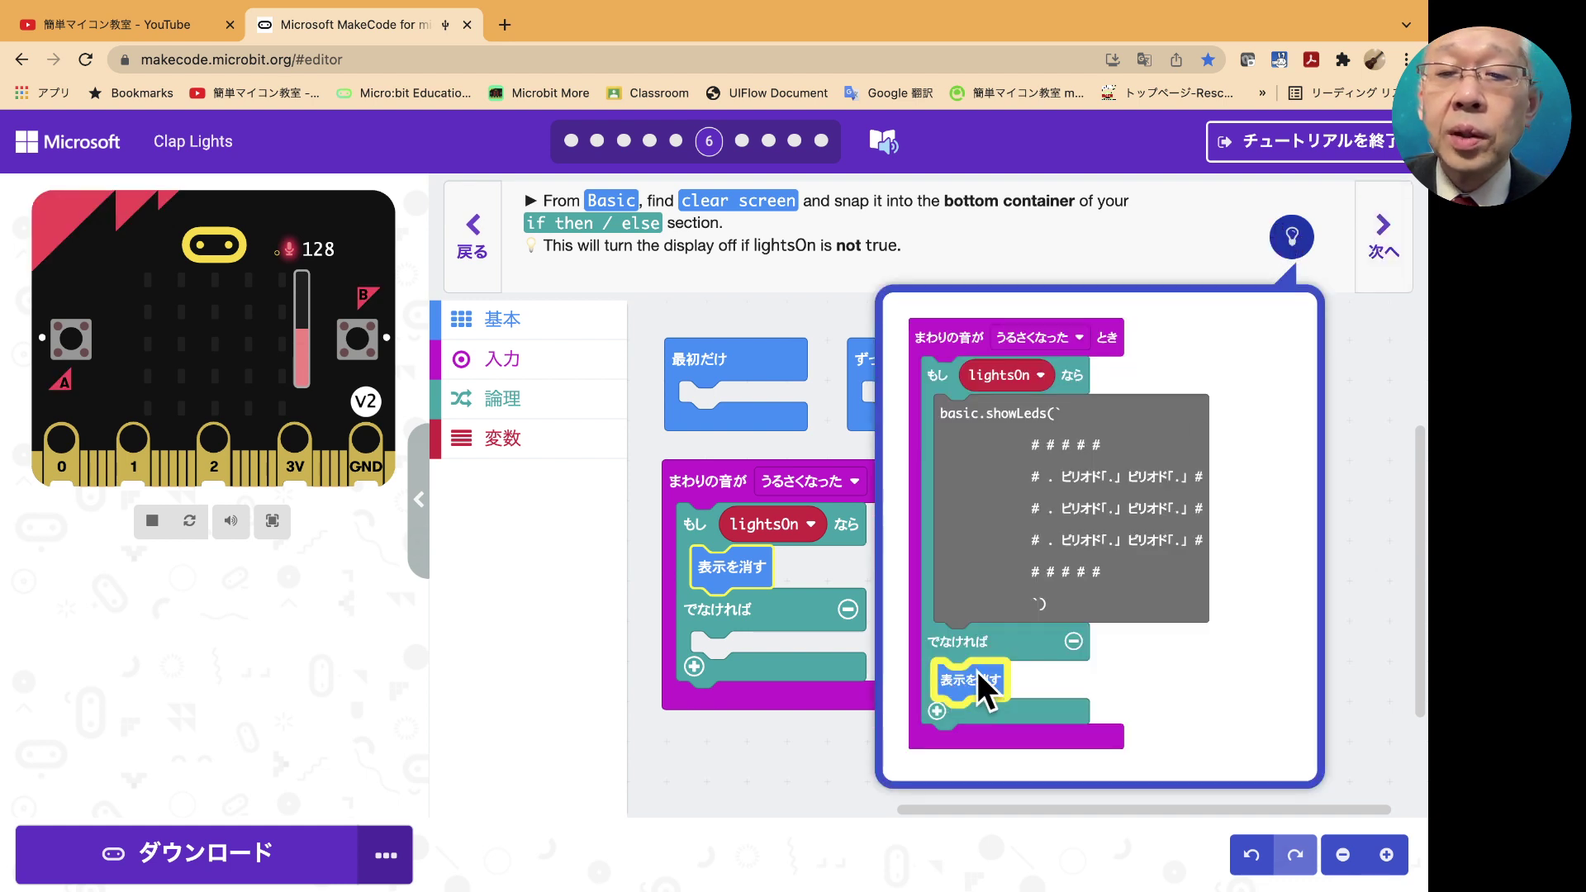
pyautogui.click(737, 730)
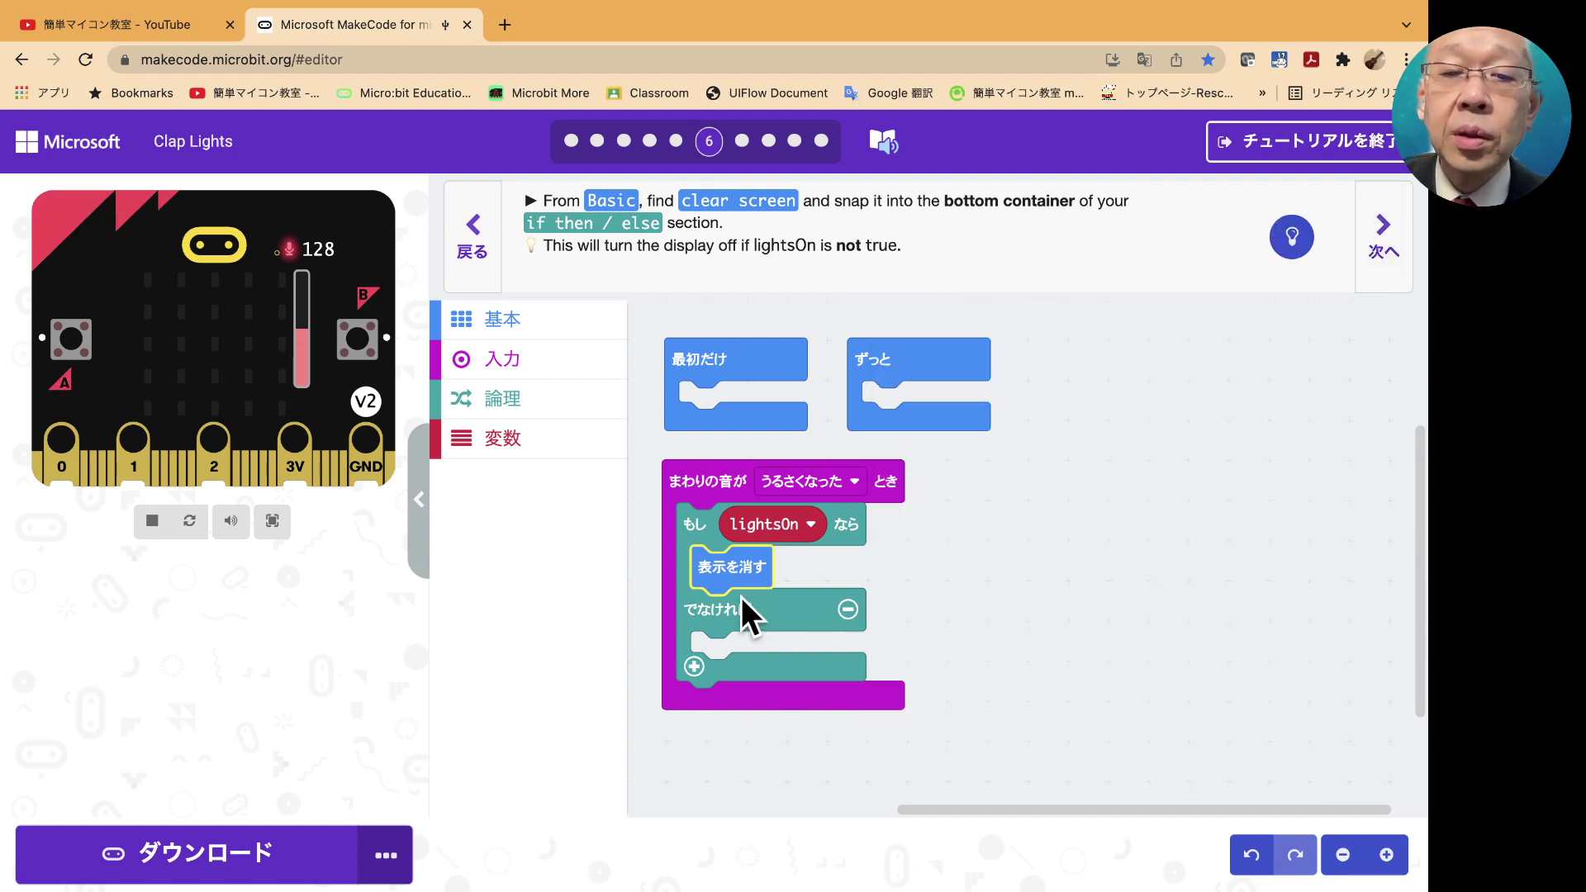
pyautogui.click(549, 331)
pyautogui.moveTo(682, 403); pyautogui.dragTo(735, 667)
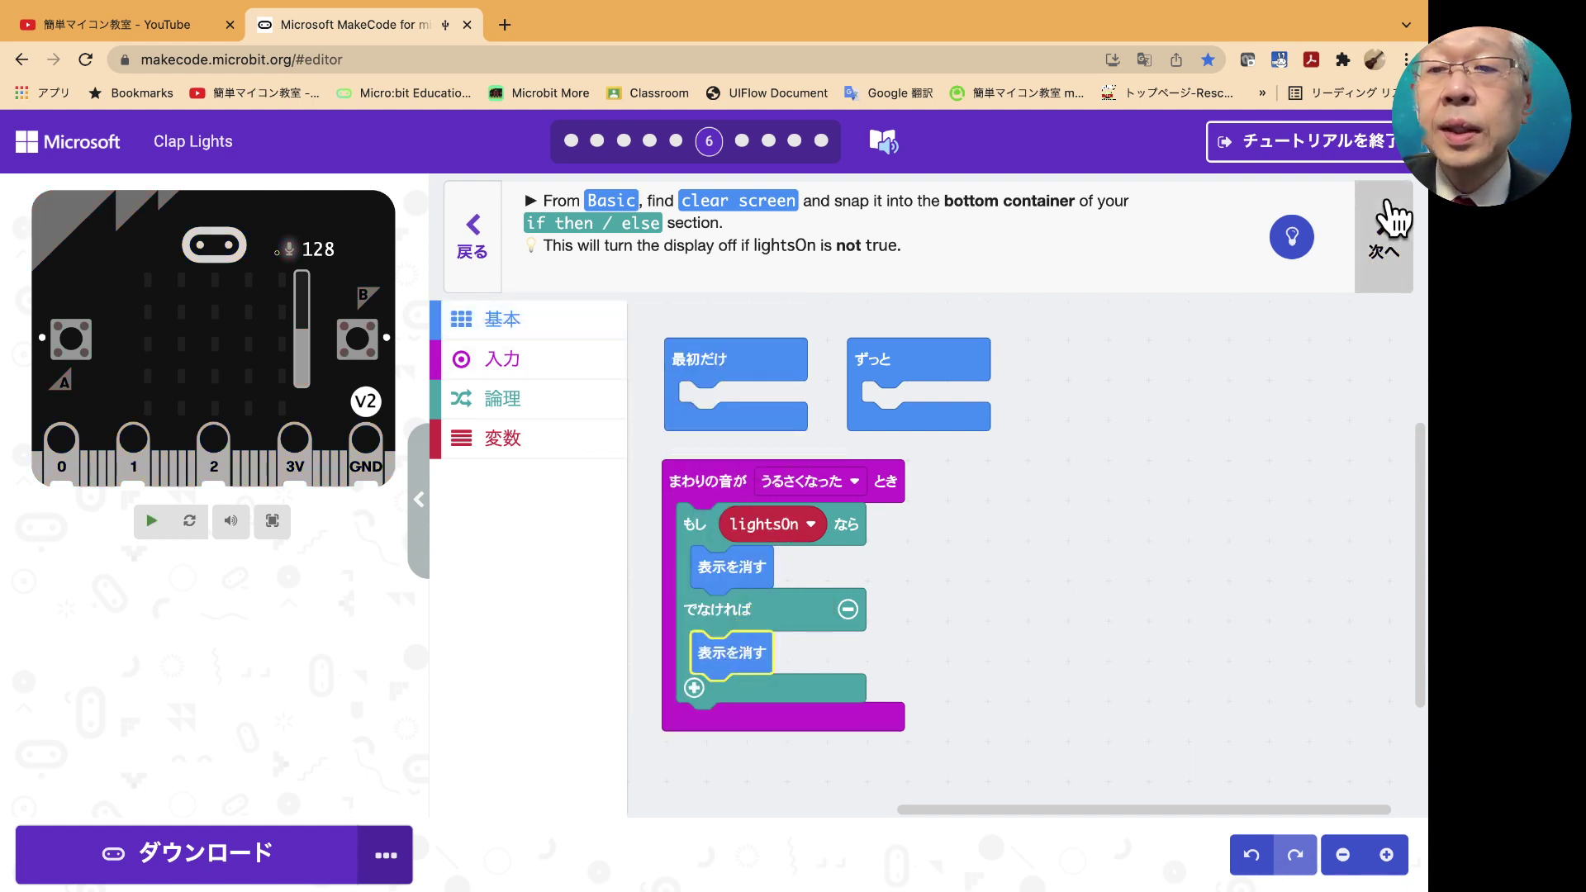
pyautogui.click(1383, 248)
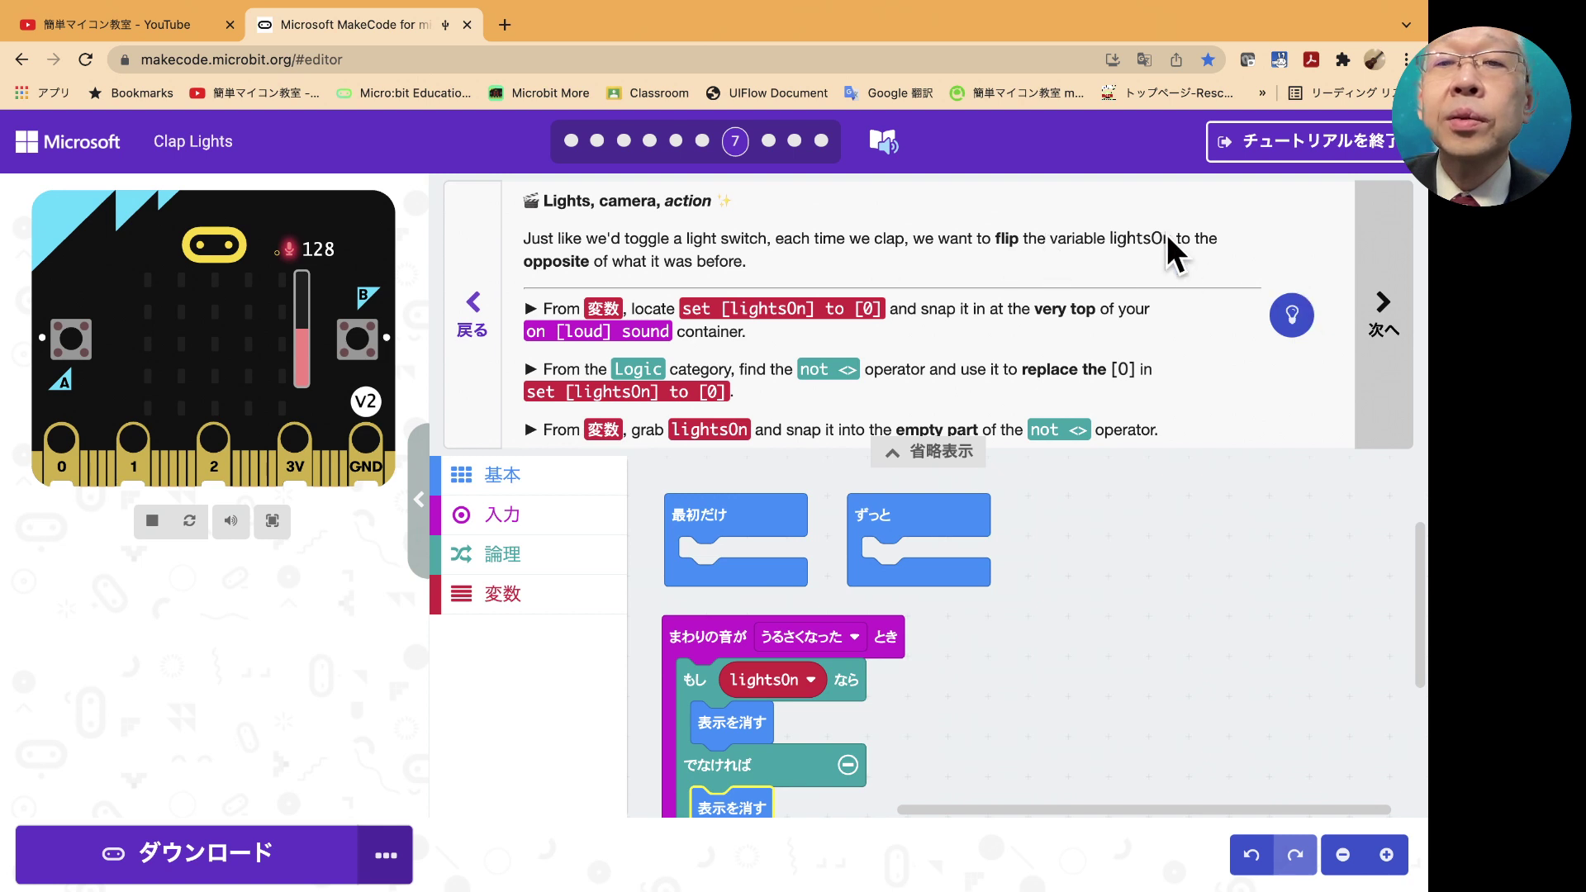
# - Translate the tutorial page into Japanese and show the lightsOn toggle example code
pyautogui.click(1143, 60)
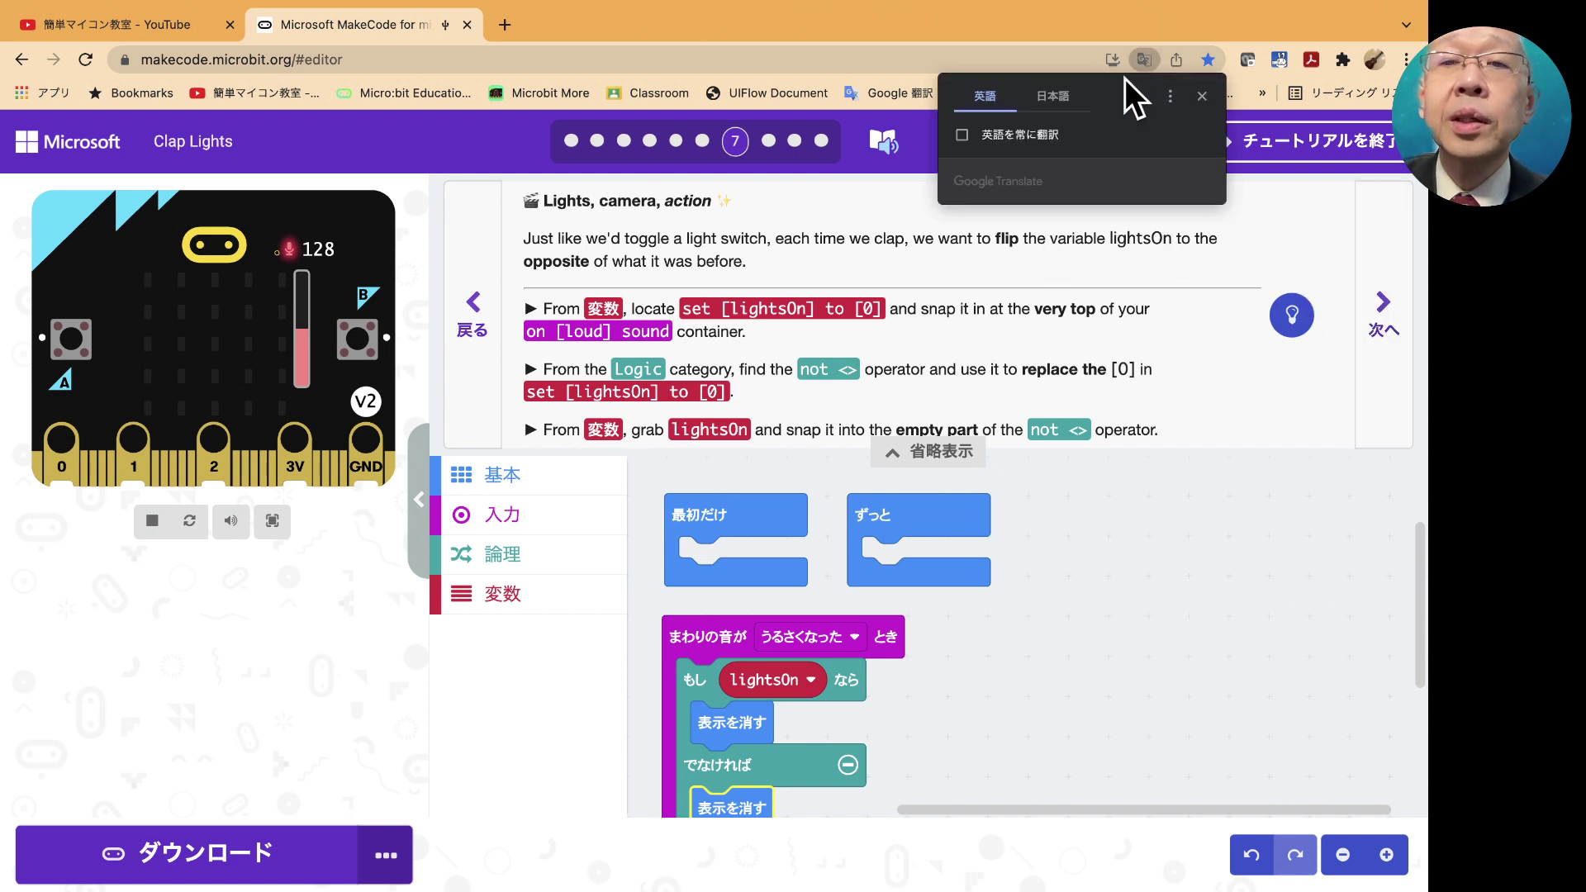
pyautogui.click(1054, 96)
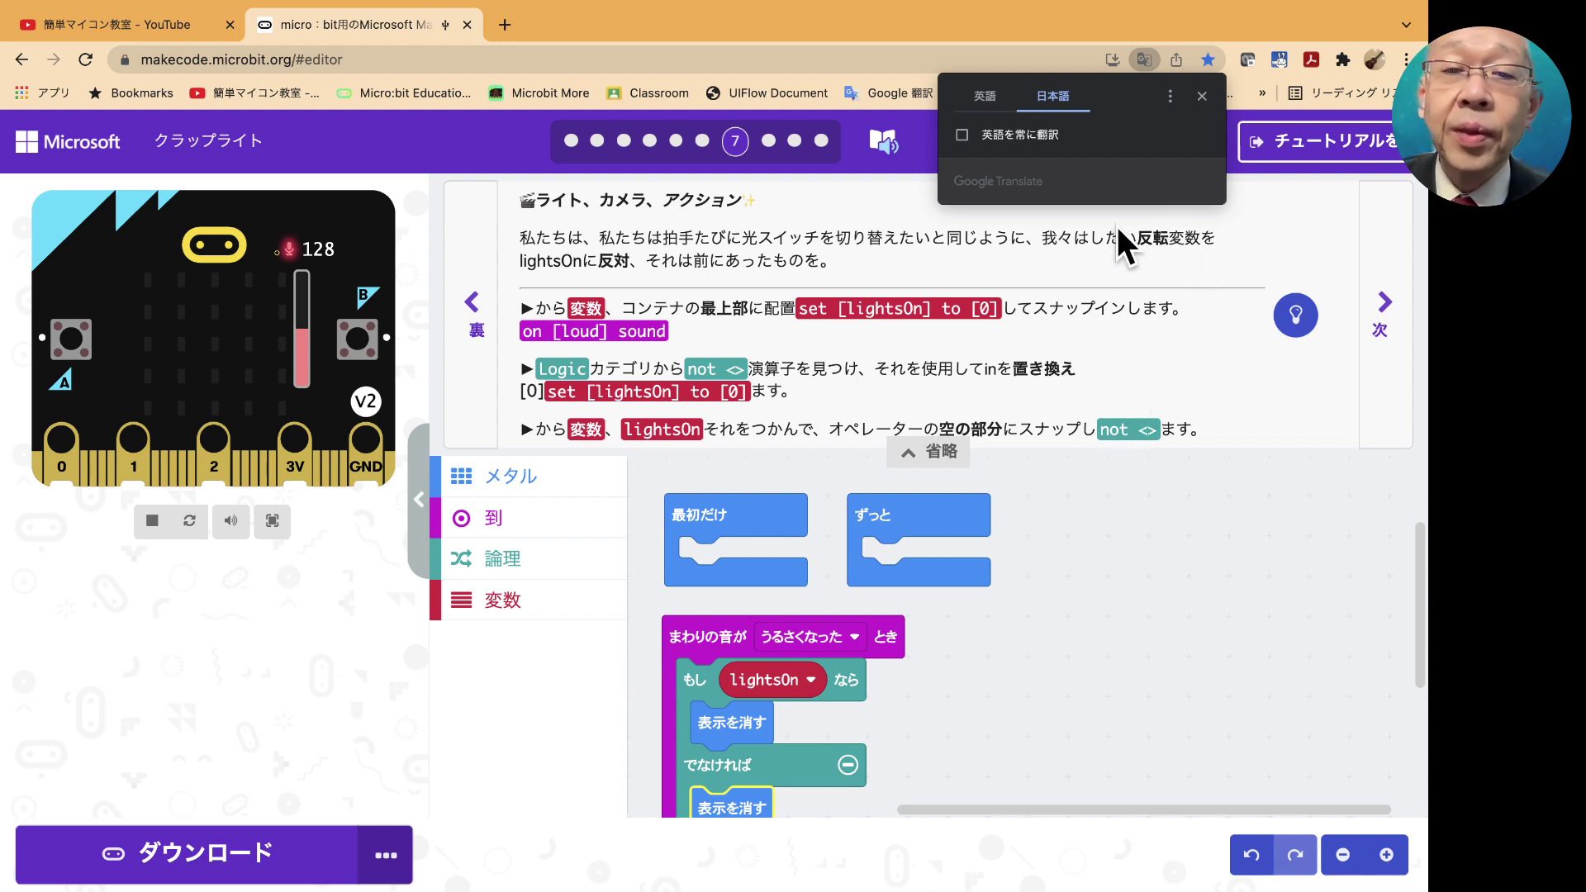
pyautogui.click(1202, 93)
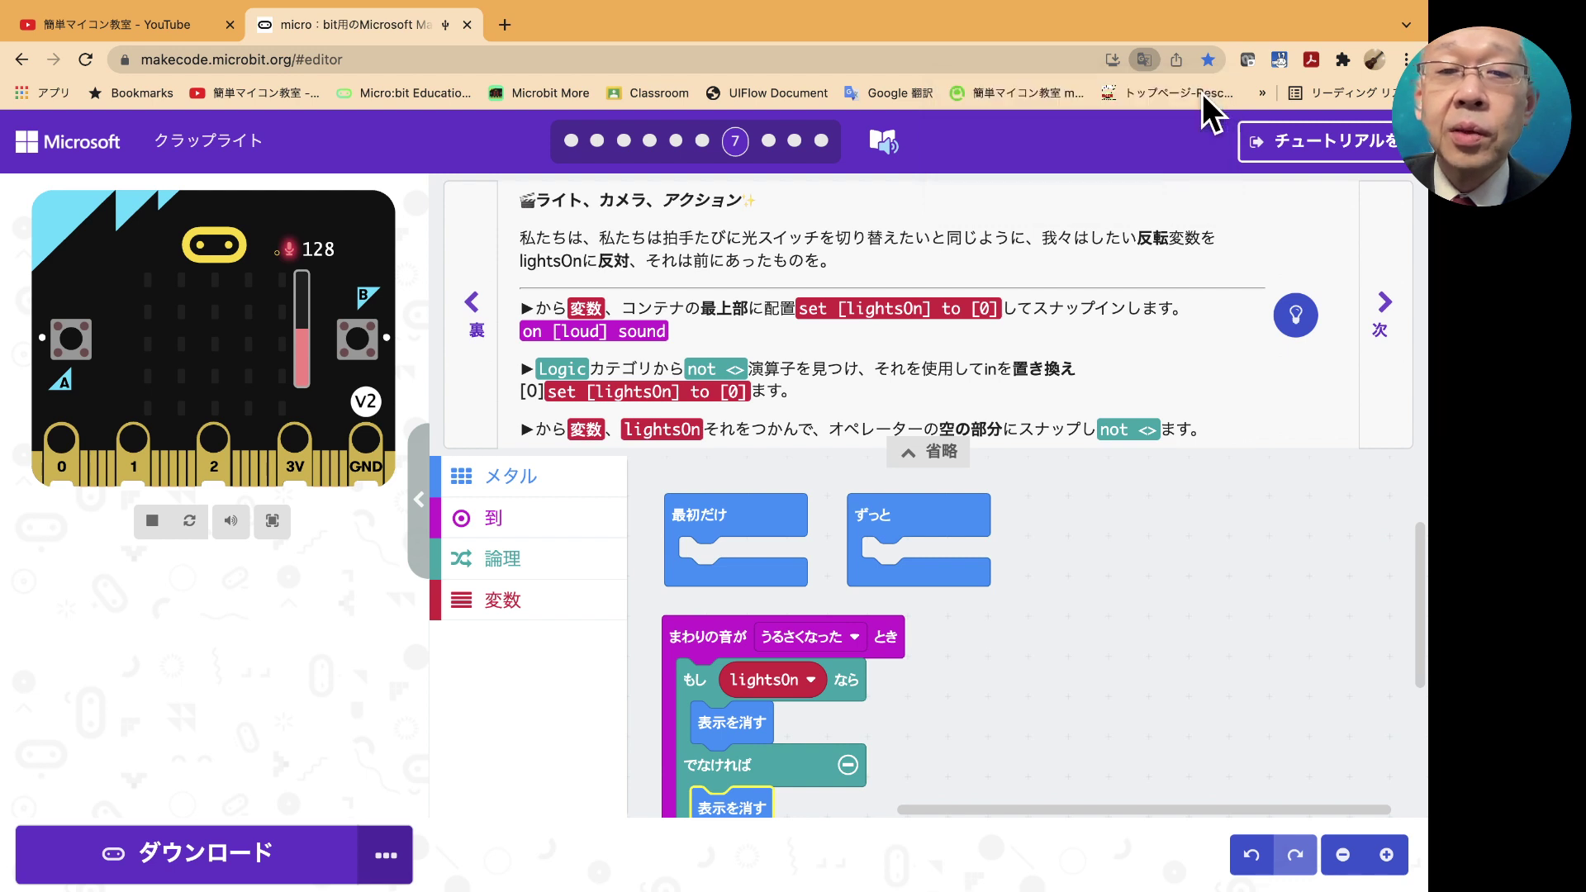
pyautogui.click(1295, 318)
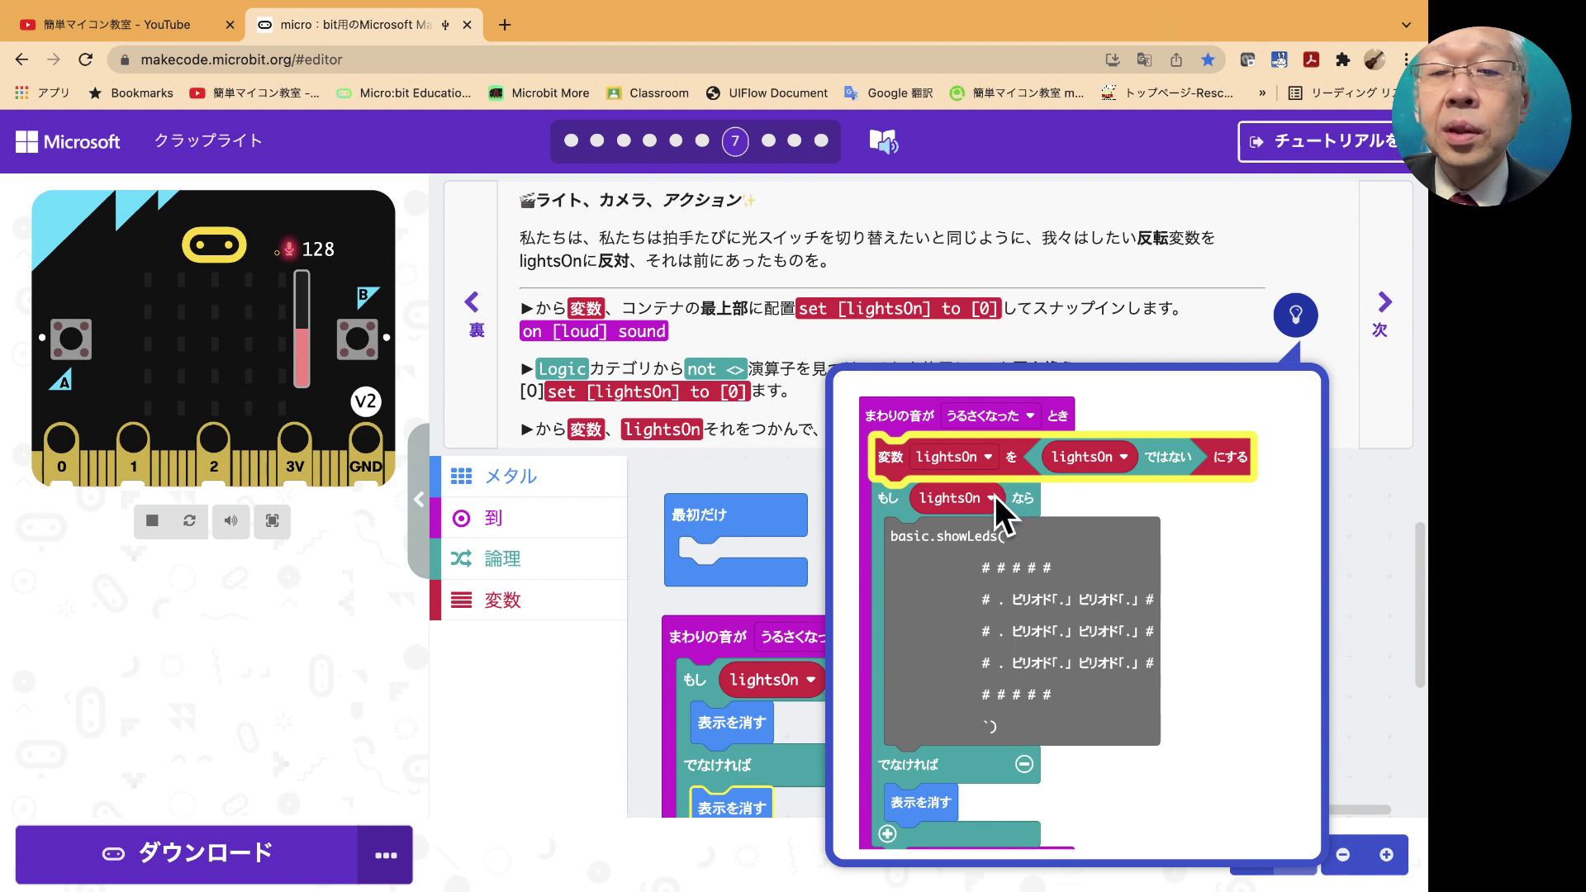
# - Place a set lightsOn to 0 block at the top of the on loud sound handler
pyautogui.scroll(-1, 1142, 557)
pyautogui.scroll(1, 1142, 557)
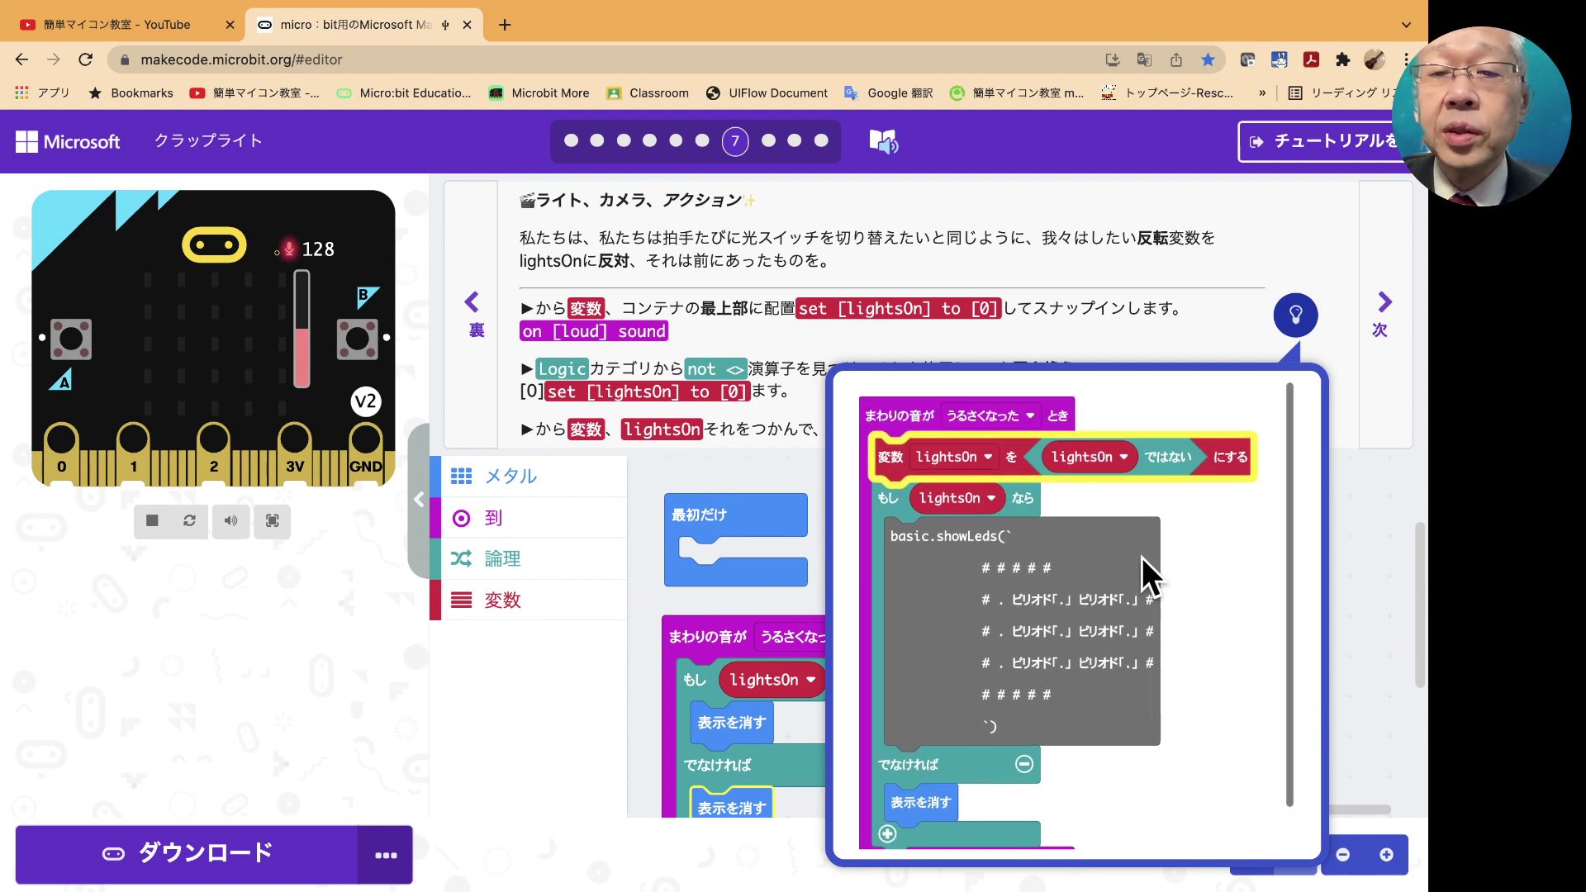
pyautogui.click(1361, 494)
pyautogui.click(541, 619)
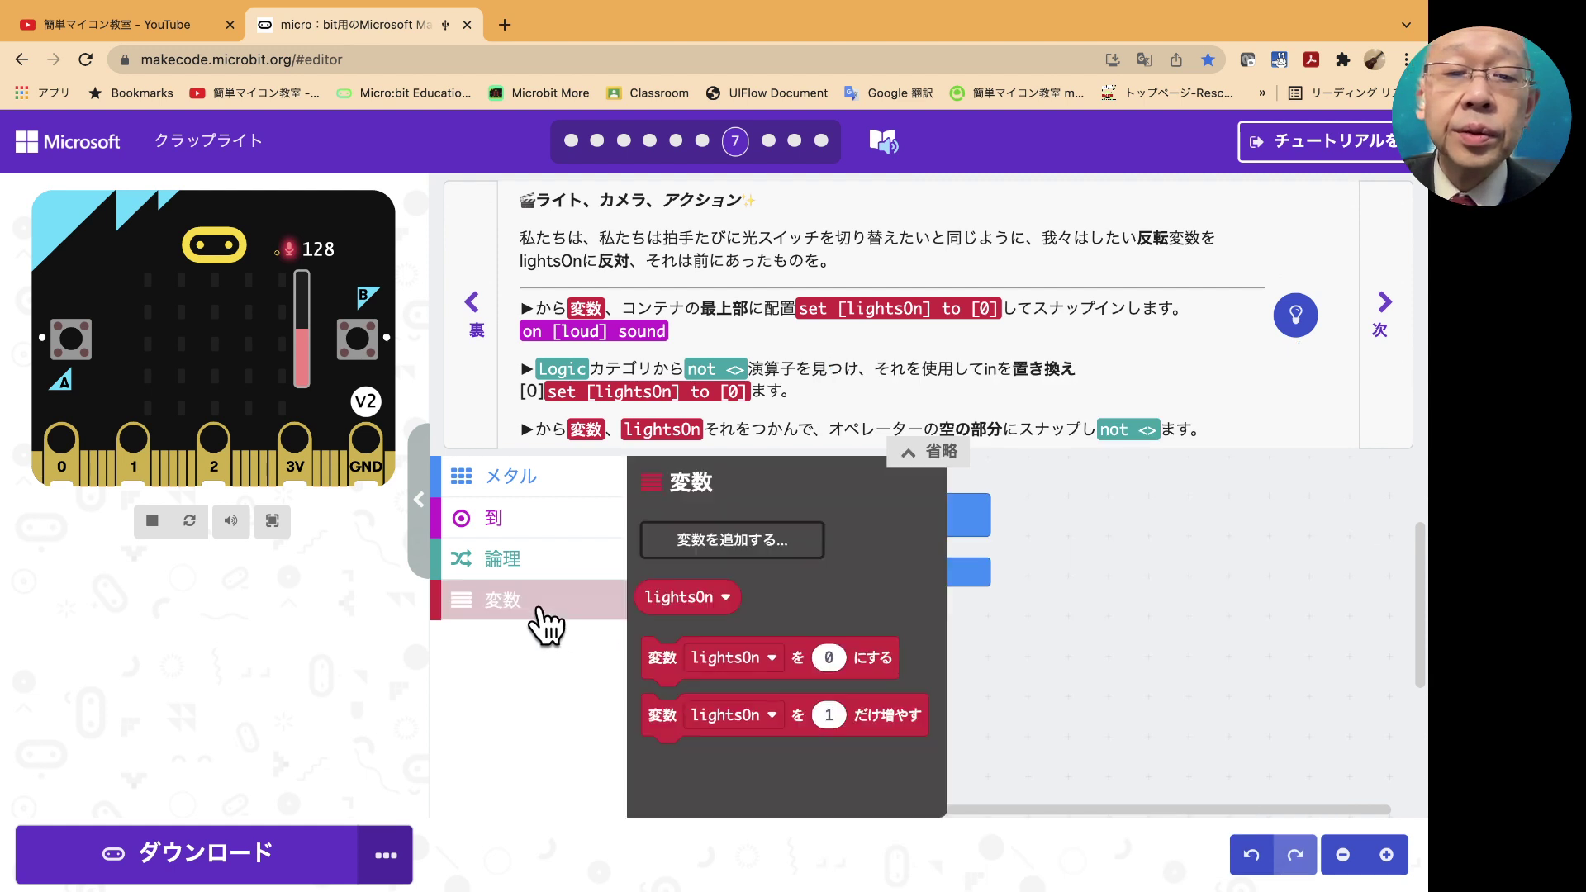
pyautogui.moveTo(687, 687); pyautogui.dragTo(727, 699)
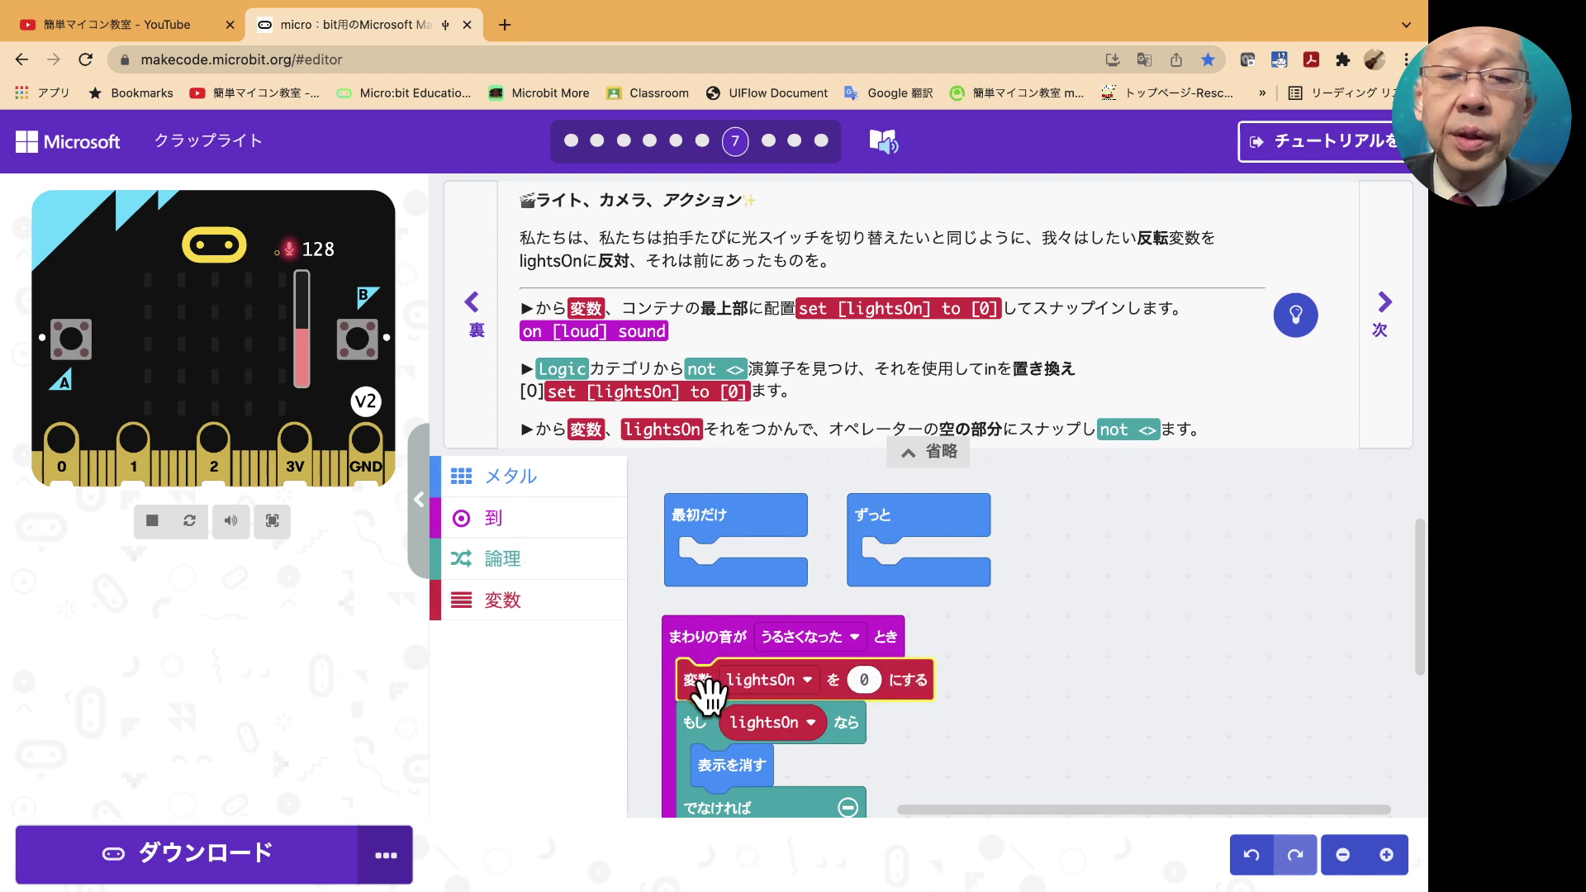
# - Replace the 0 with a not operator containing lightsOn
pyautogui.click(526, 572)
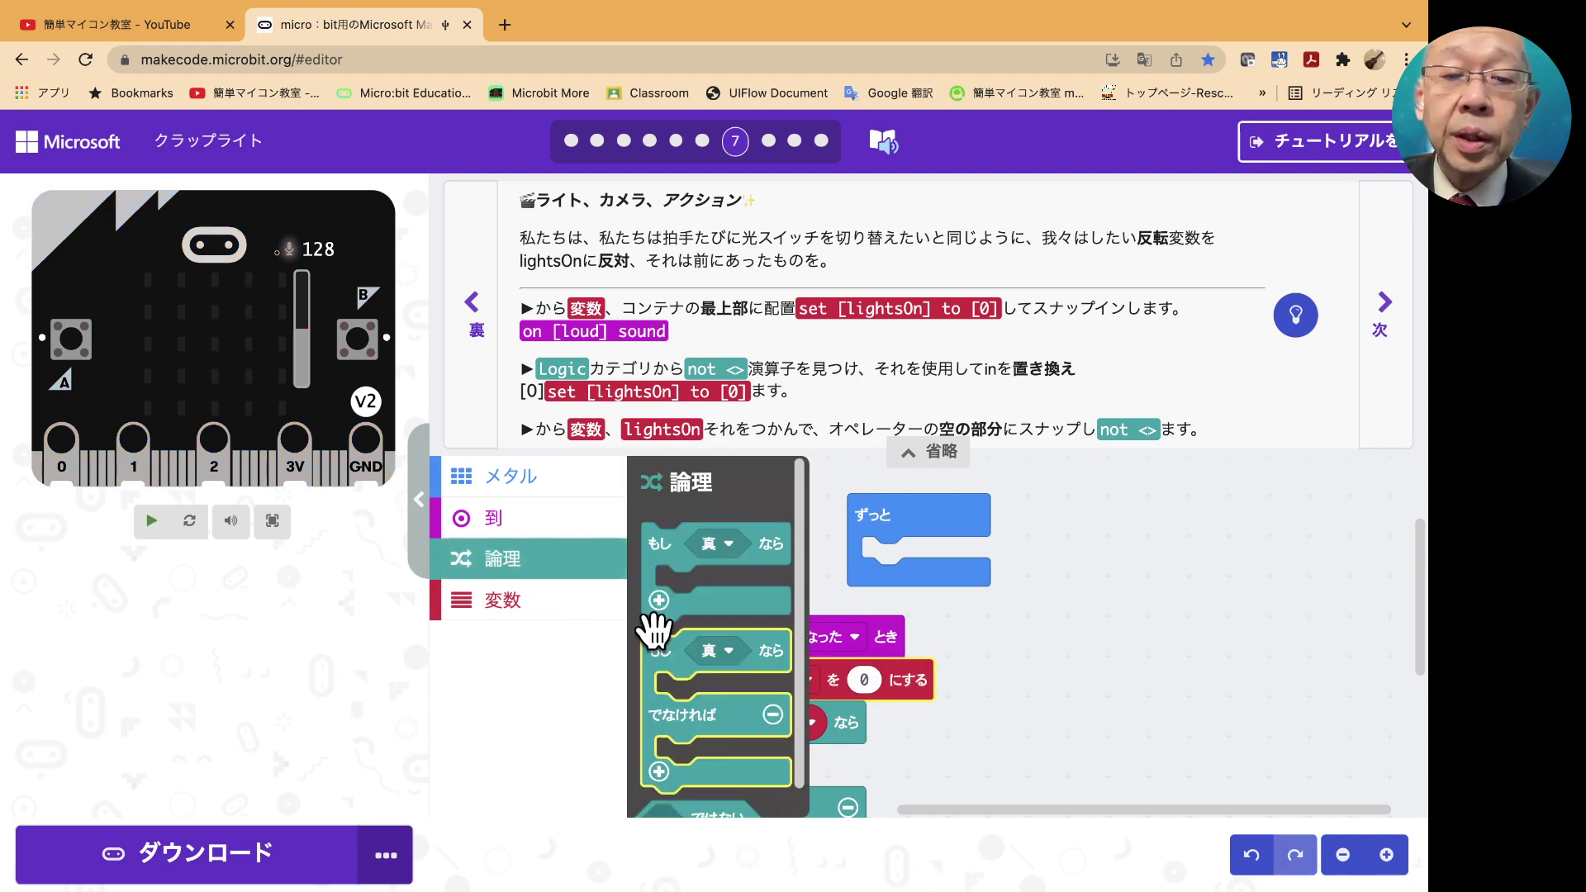
pyautogui.scroll(-2, 666, 648)
pyautogui.moveTo(710, 779)
pyautogui.mouseDown()
pyautogui.moveTo(796, 755)
pyautogui.moveTo(915, 676)
pyautogui.mouseUp()
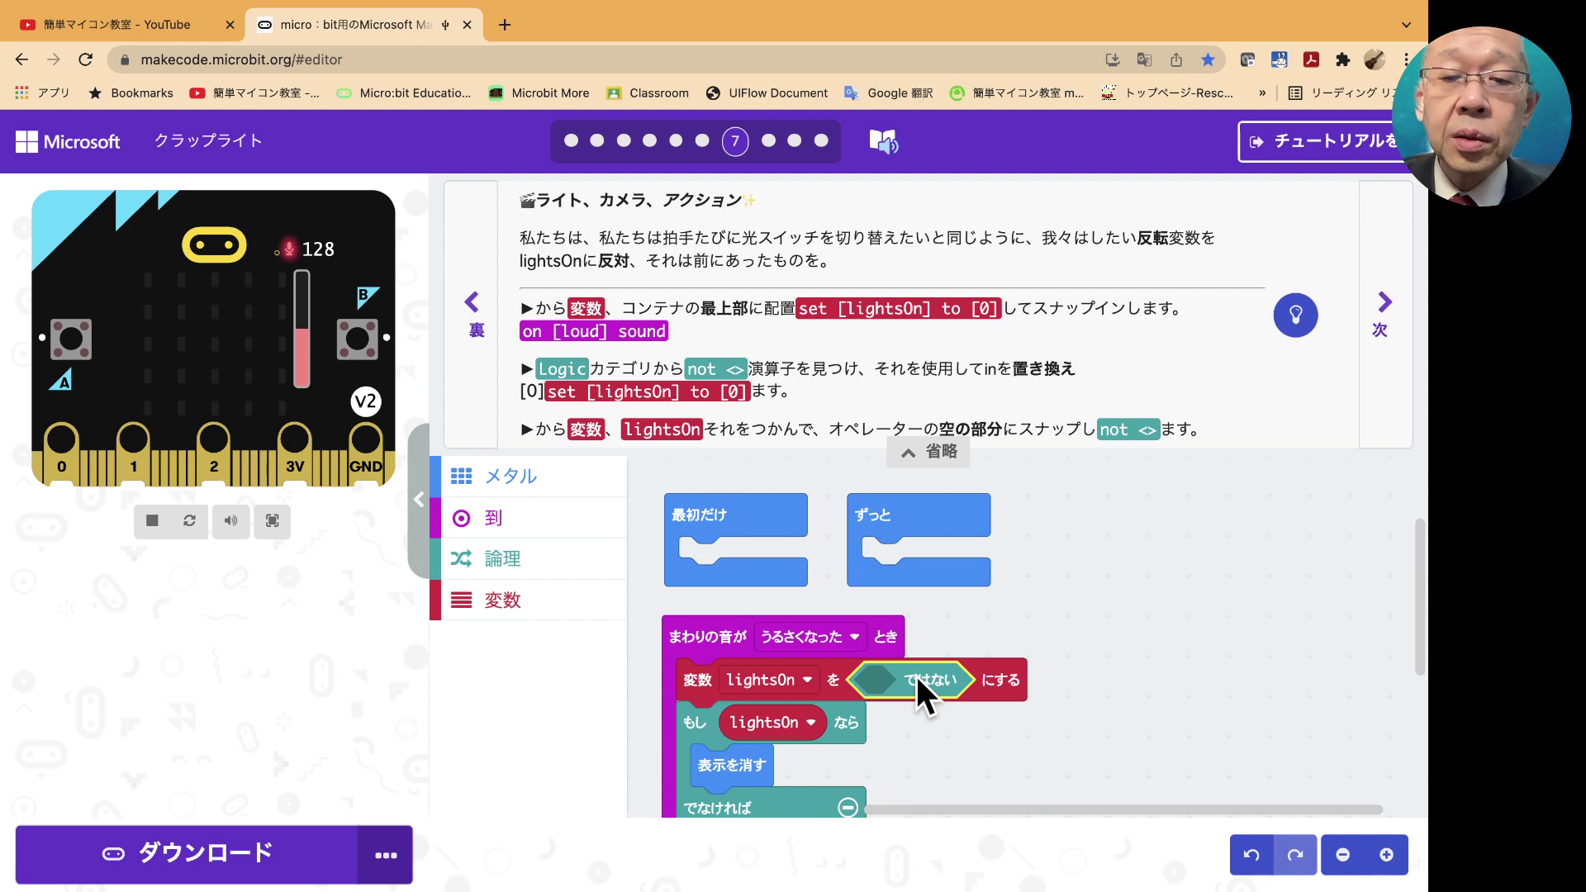
pyautogui.click(502, 601)
pyautogui.moveTo(688, 581); pyautogui.dragTo(938, 665)
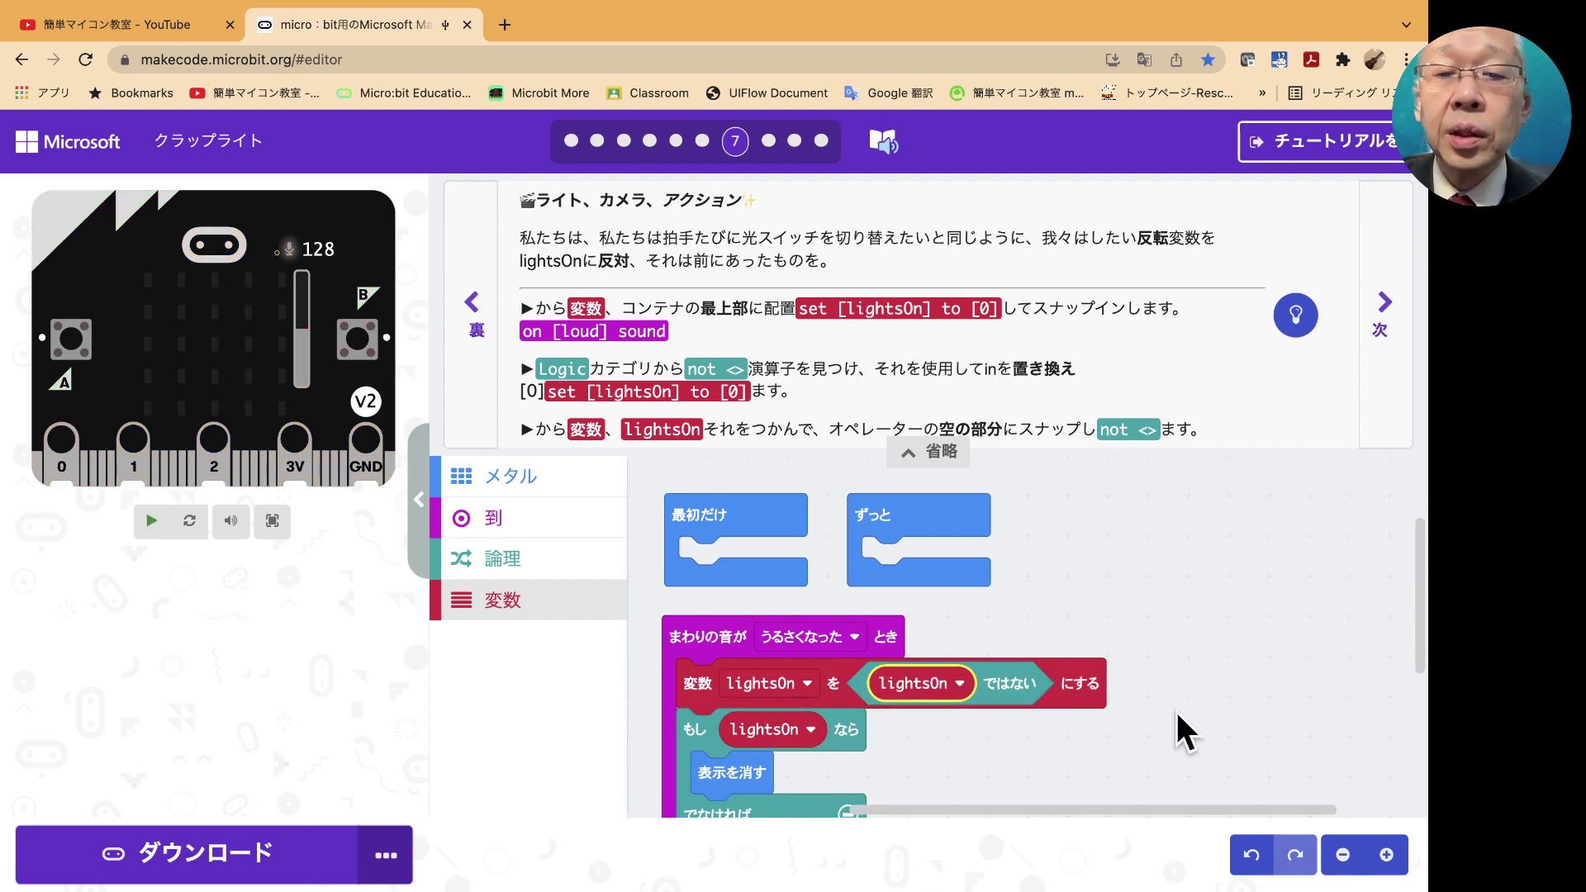
# - Compare the code with the hint example and move on to testing step 8
pyautogui.scroll(-5, 1189, 706)
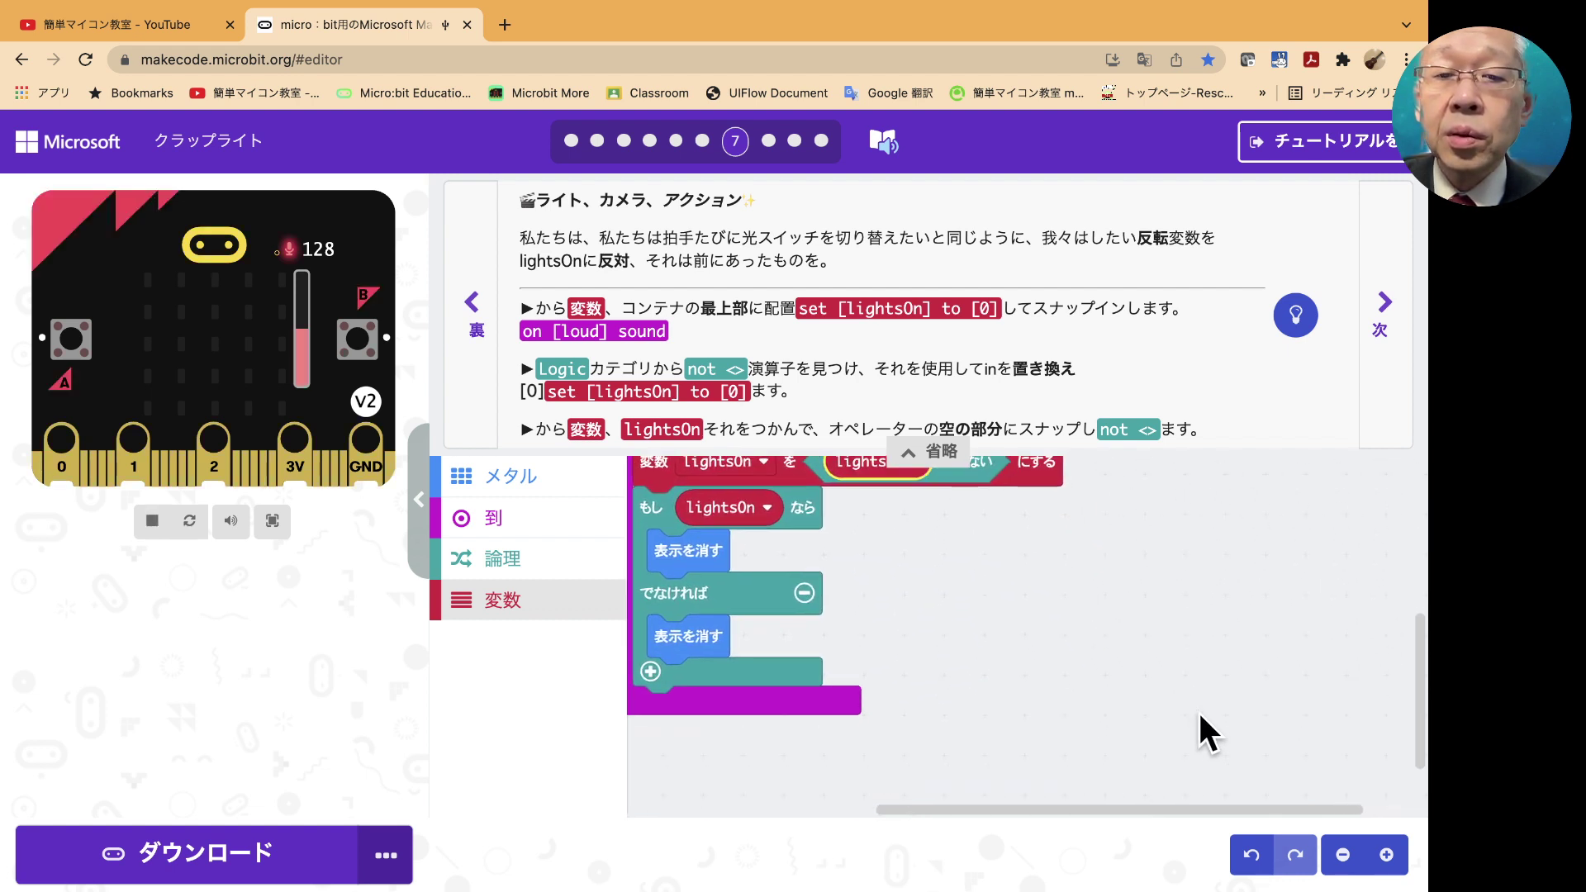
pyautogui.scroll(2, 1197, 710)
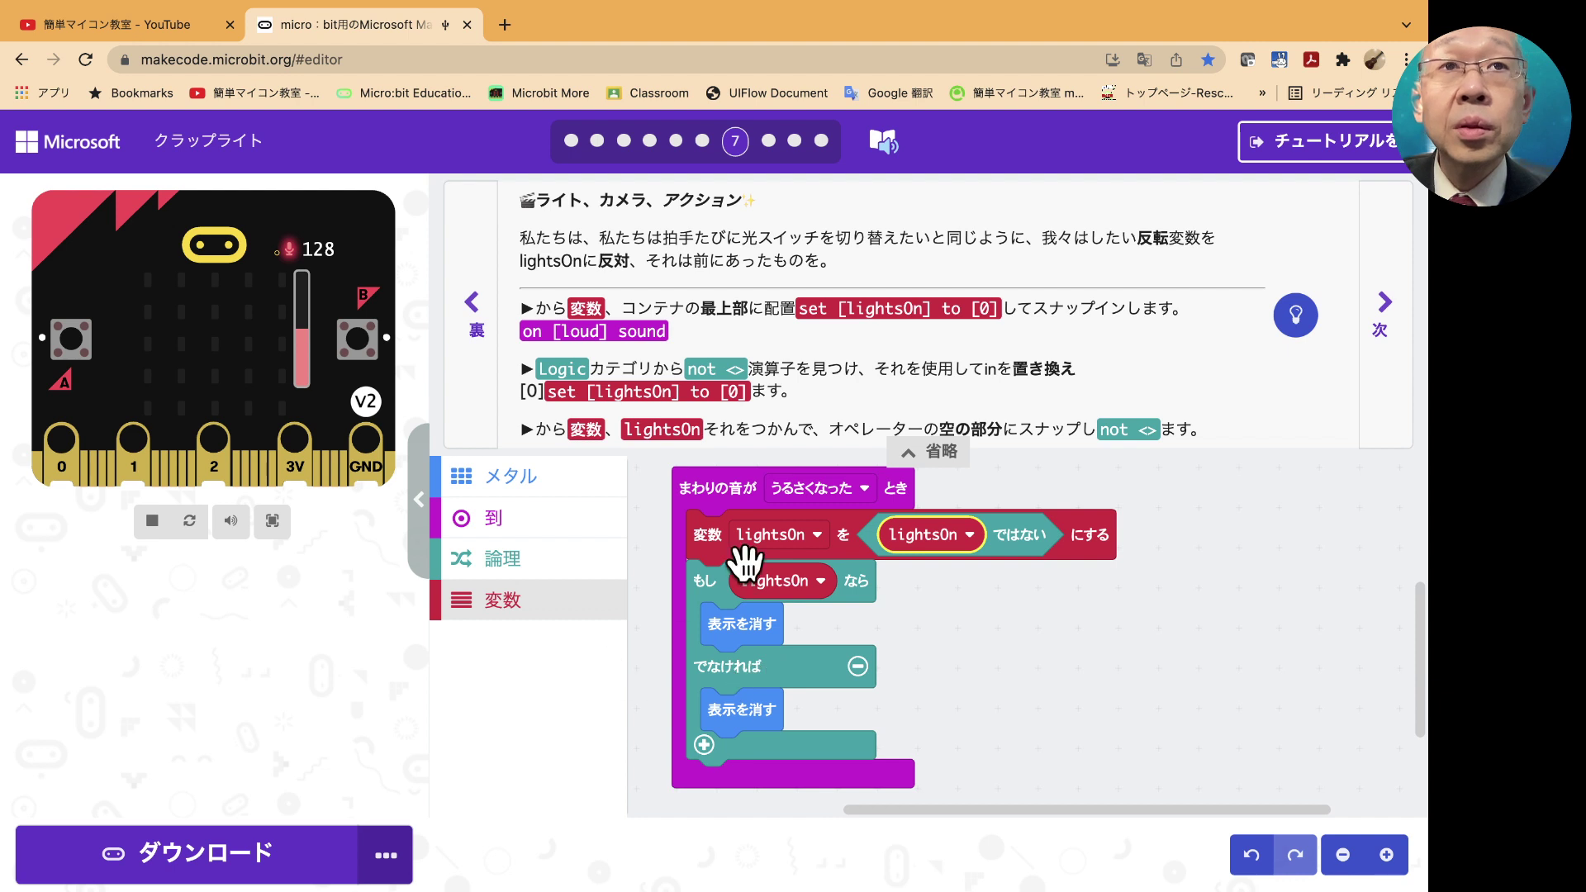
pyautogui.click(1295, 318)
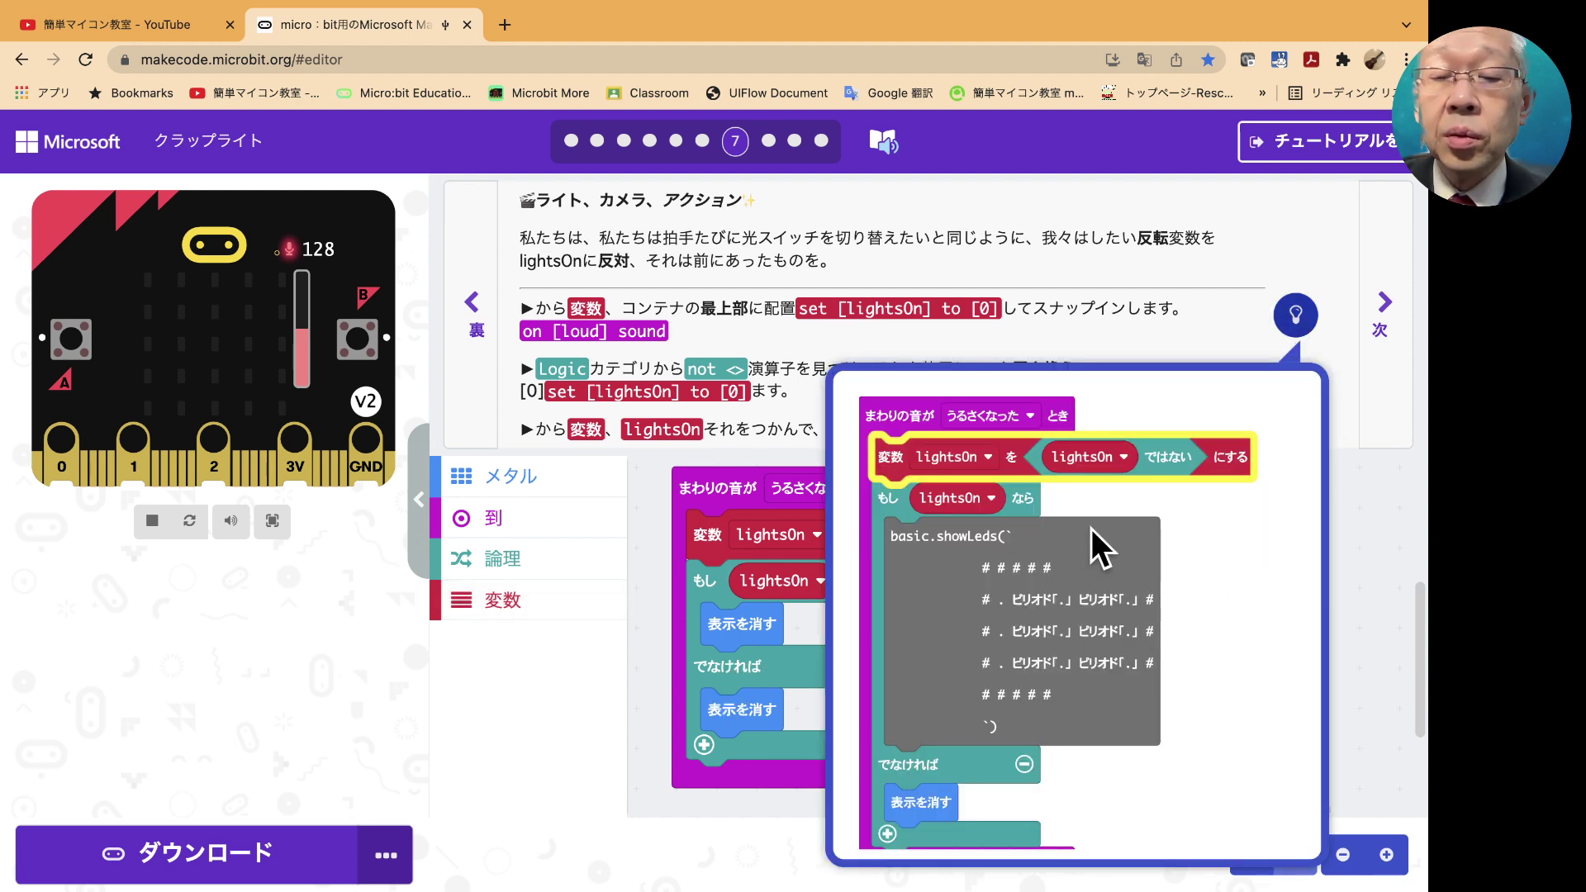
pyautogui.scroll(-1, 1052, 625)
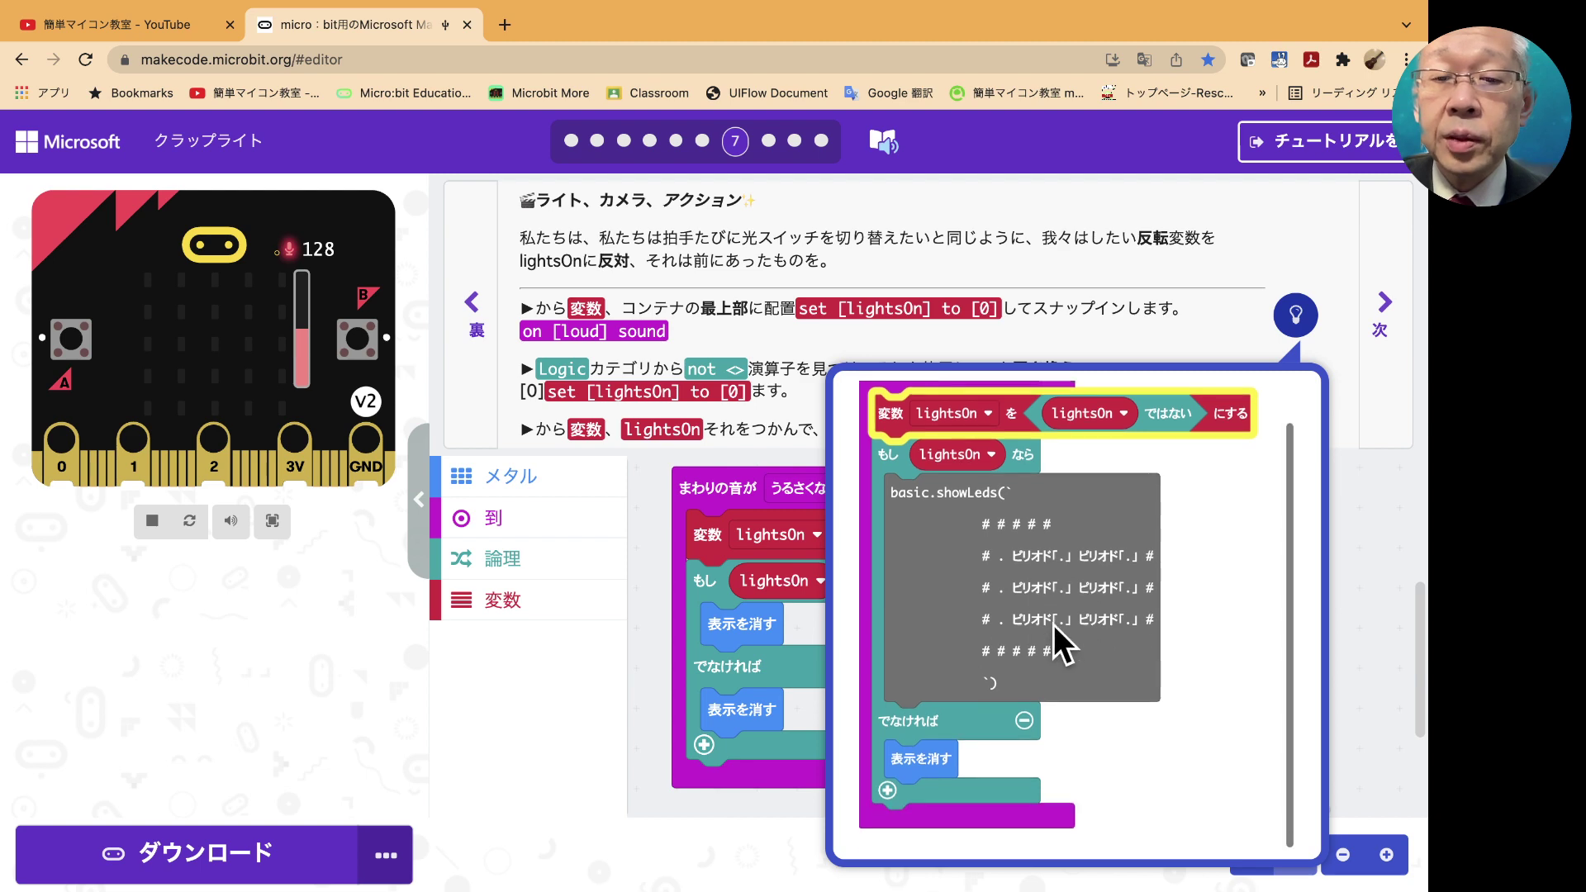
pyautogui.scroll(1, 1155, 567)
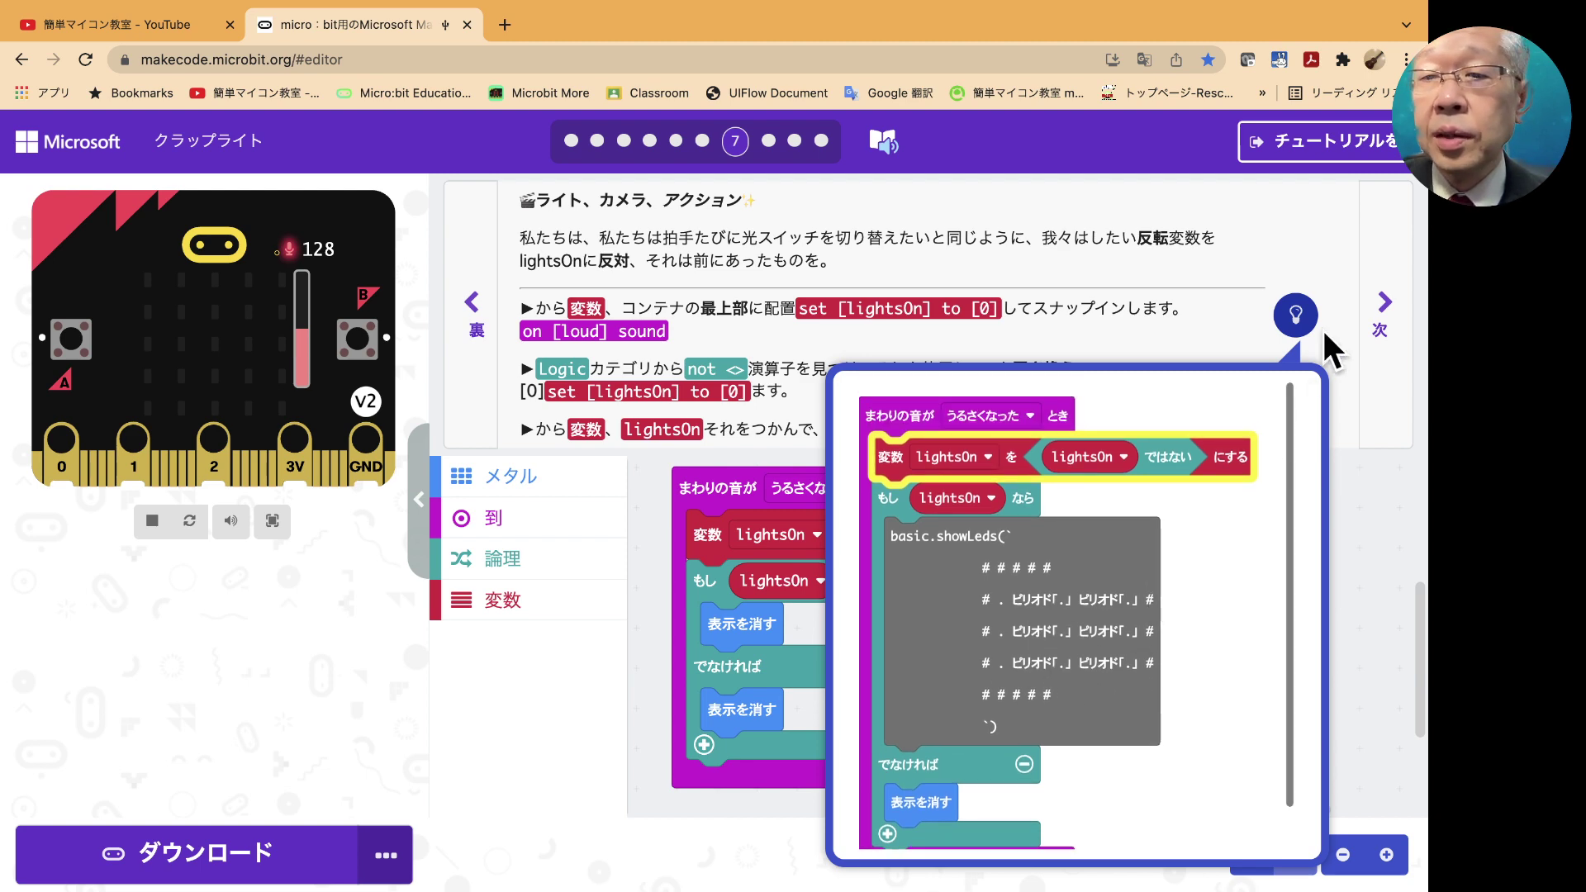
pyautogui.click(1373, 322)
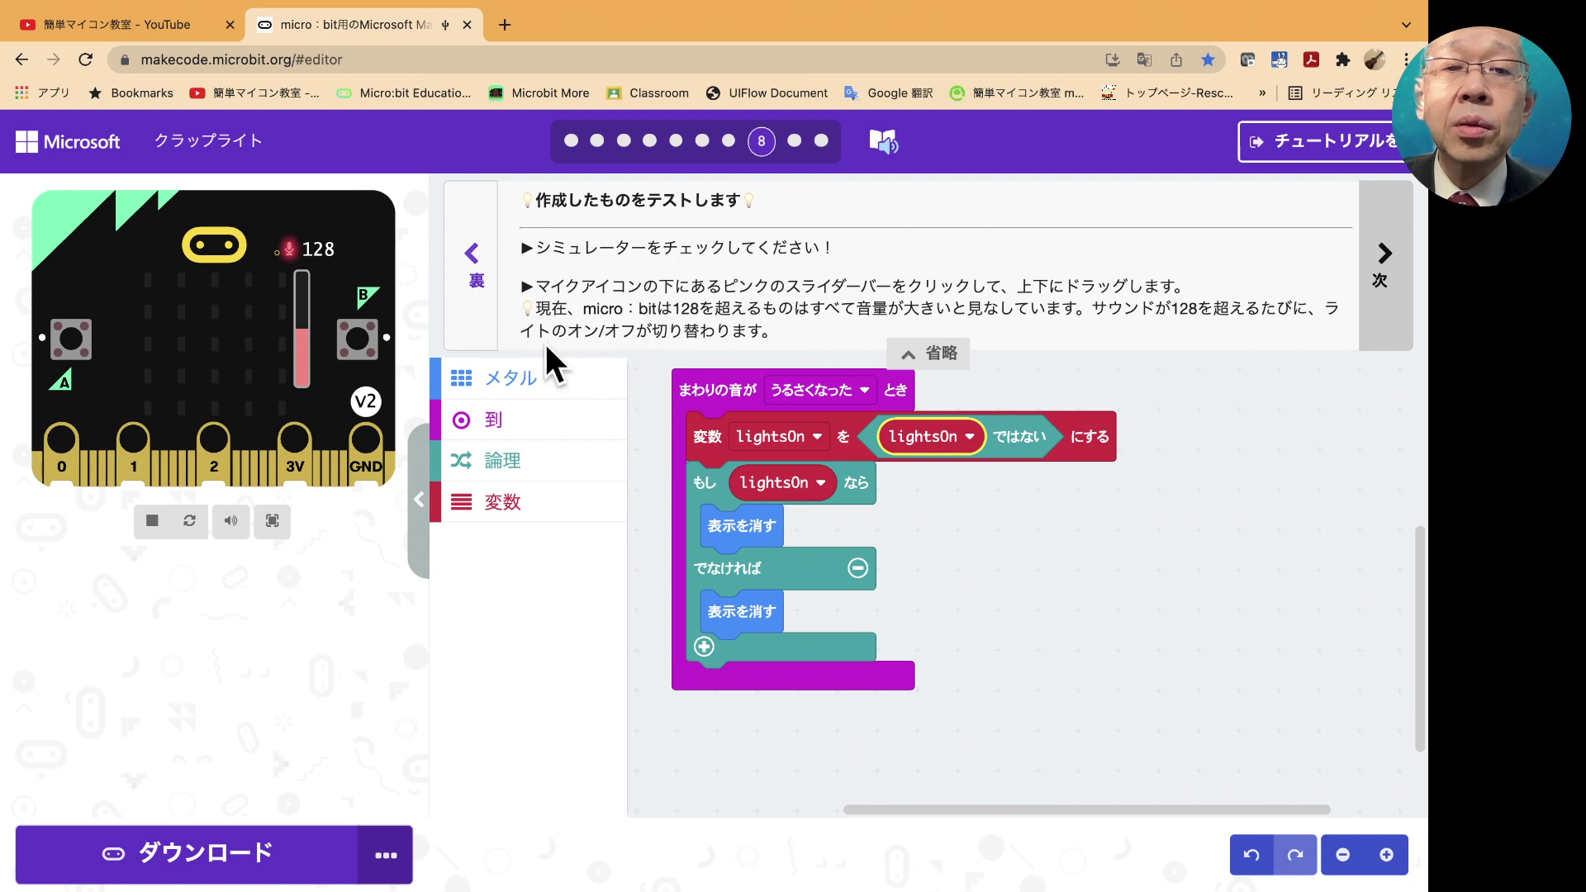
# - Move the simulator's sound level above and below 128 several times, then advance to step 9
pyautogui.moveTo(311, 354); pyautogui.dragTo(309, 318)
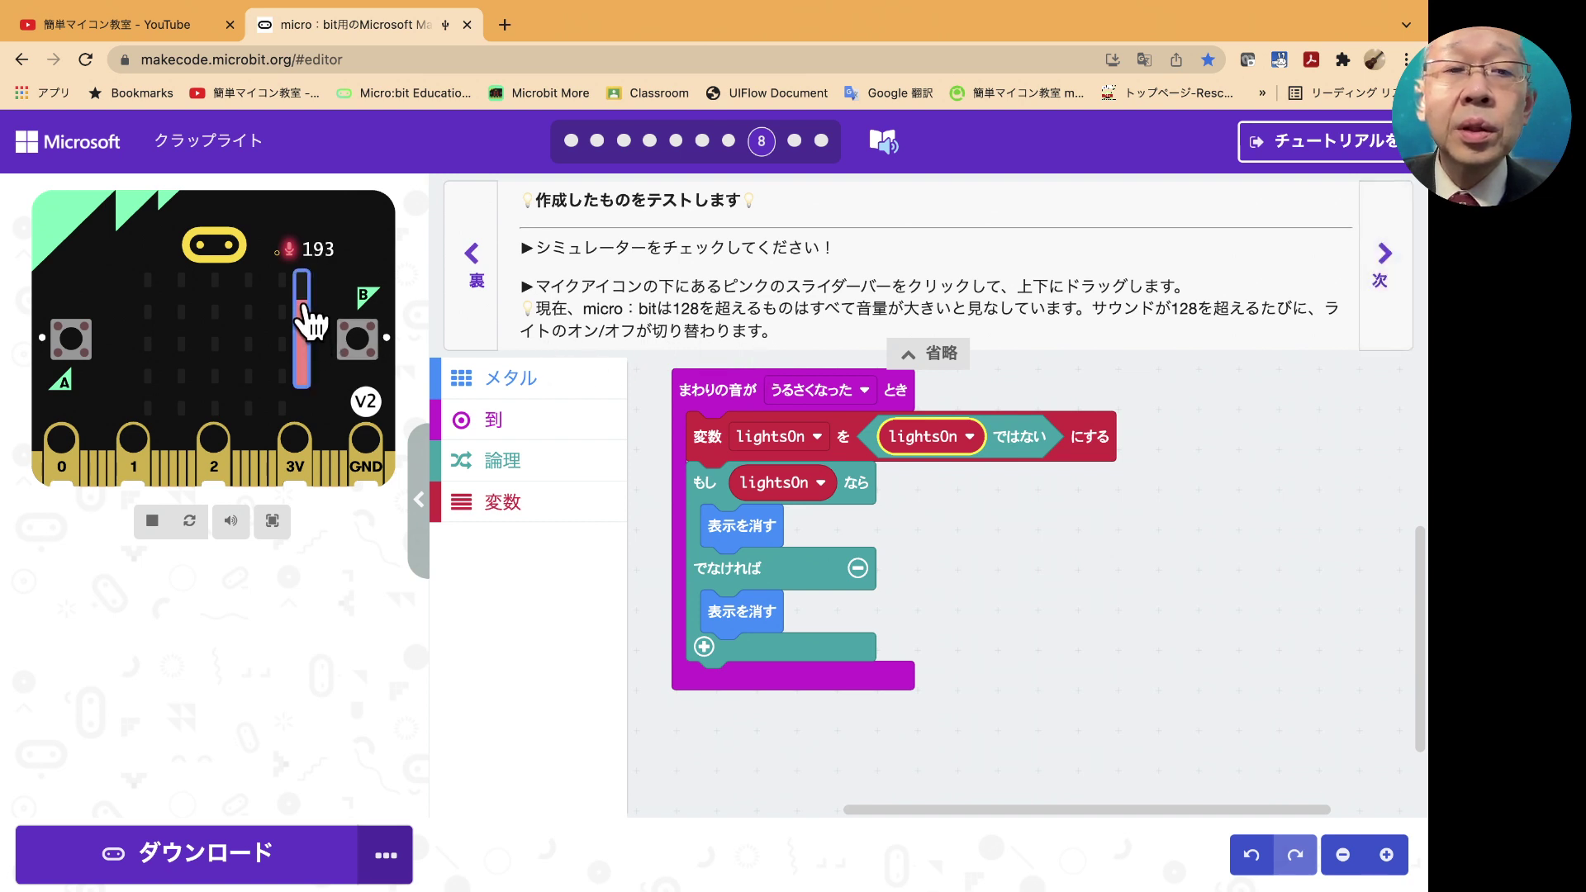
pyautogui.moveTo(312, 337); pyautogui.dragTo(303, 369)
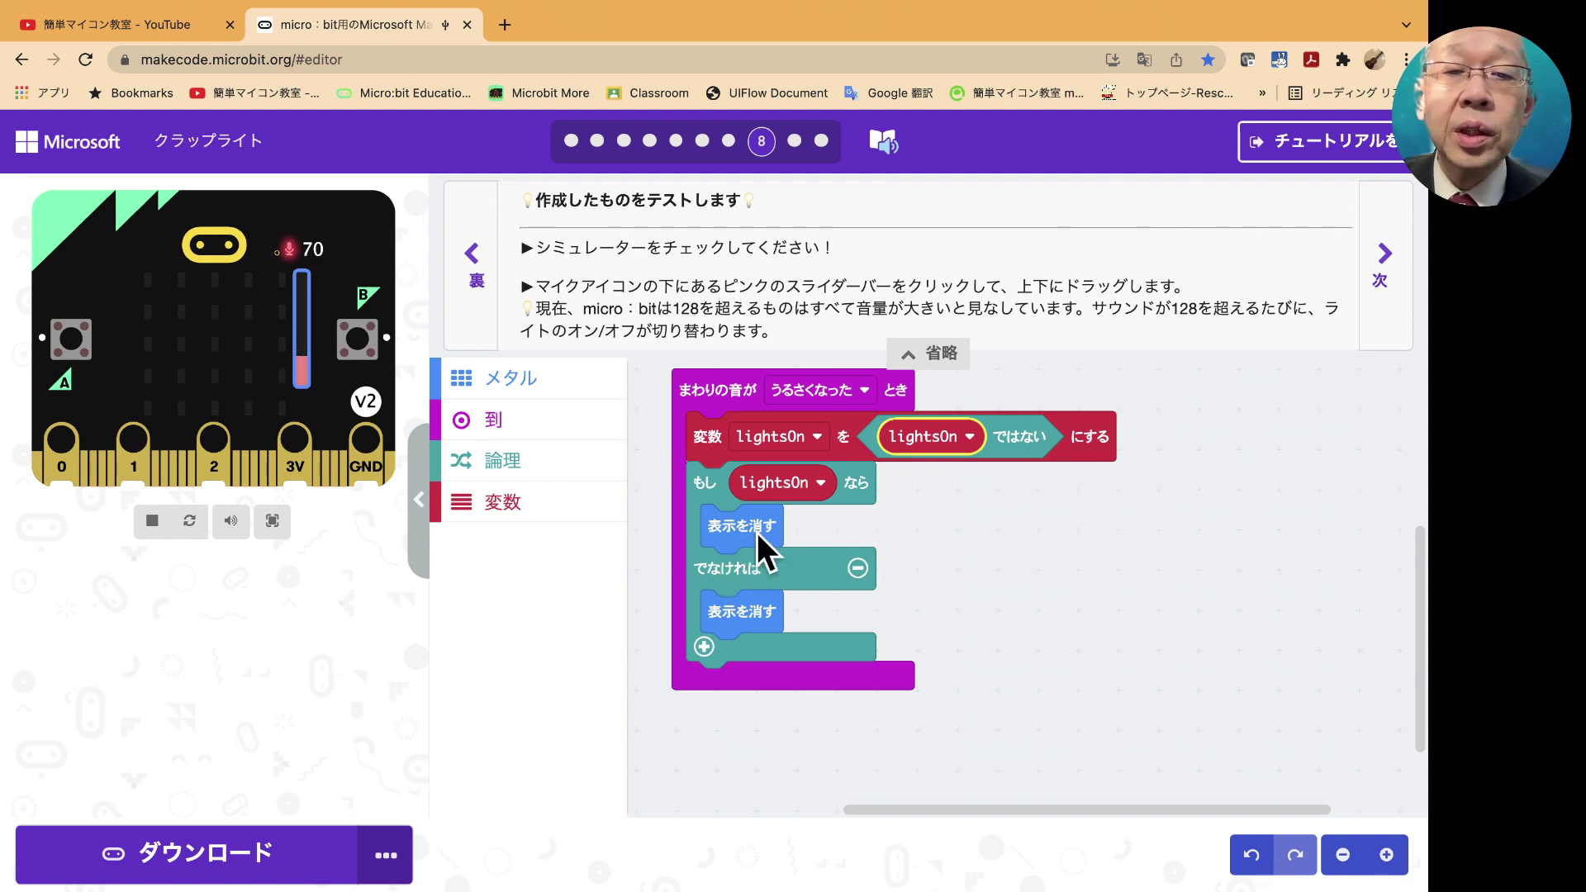
pyautogui.moveTo(306, 381)
pyautogui.mouseDown()
pyautogui.moveTo(307, 341)
pyautogui.moveTo(289, 337)
pyautogui.mouseUp()
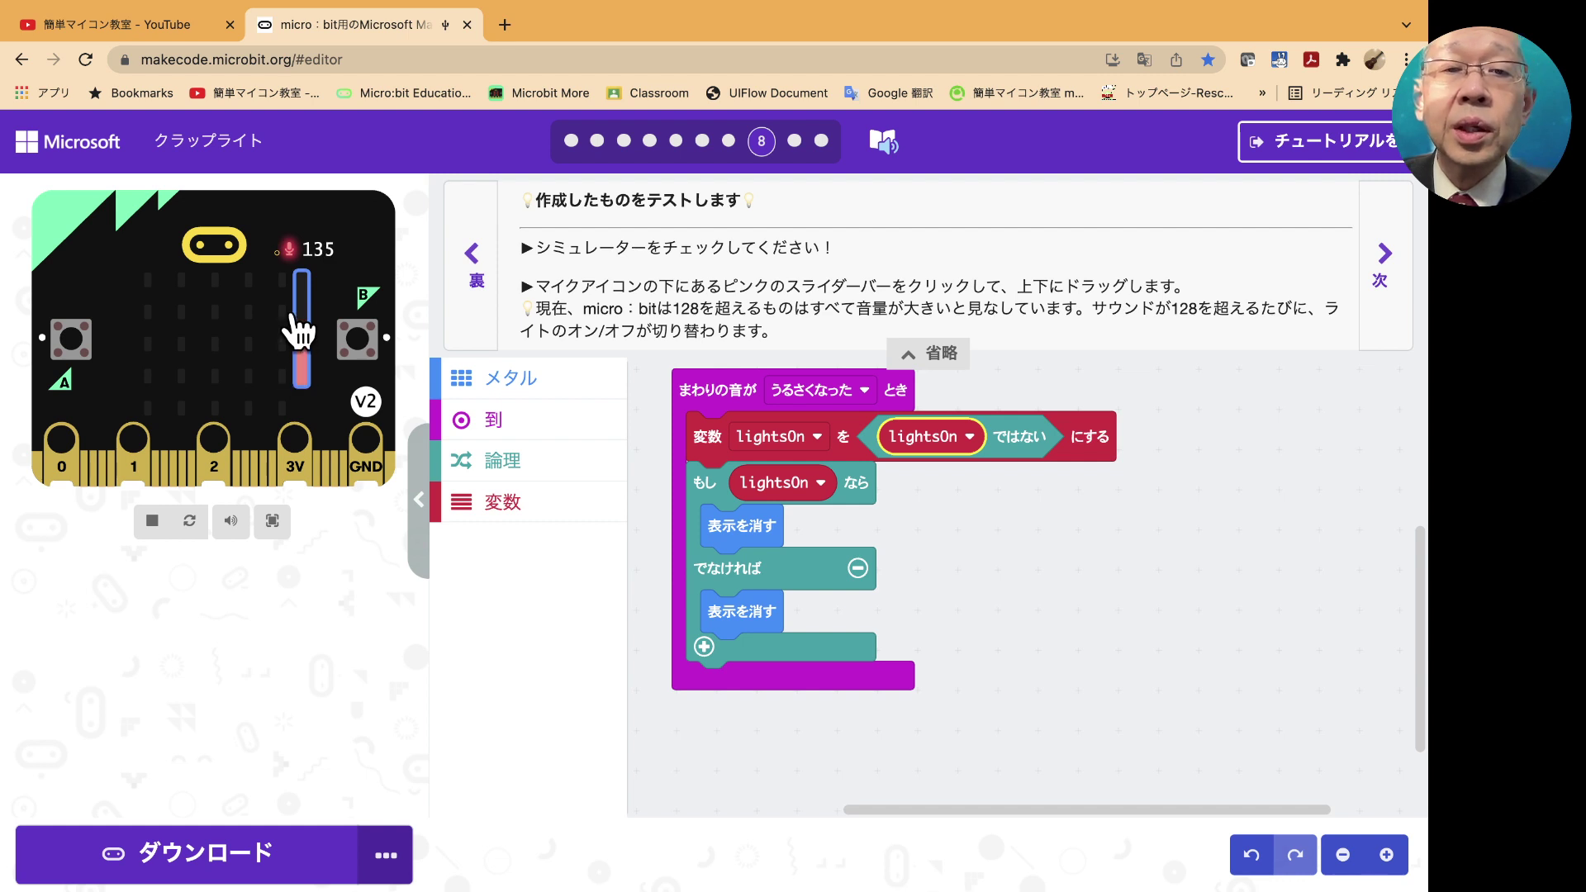
pyautogui.click(286, 348)
pyautogui.moveTo(298, 334)
pyautogui.mouseDown()
pyautogui.moveTo(305, 359)
pyautogui.moveTo(308, 311)
pyautogui.moveTo(308, 382)
pyautogui.moveTo(308, 319)
pyautogui.moveTo(310, 368)
pyautogui.mouseUp()
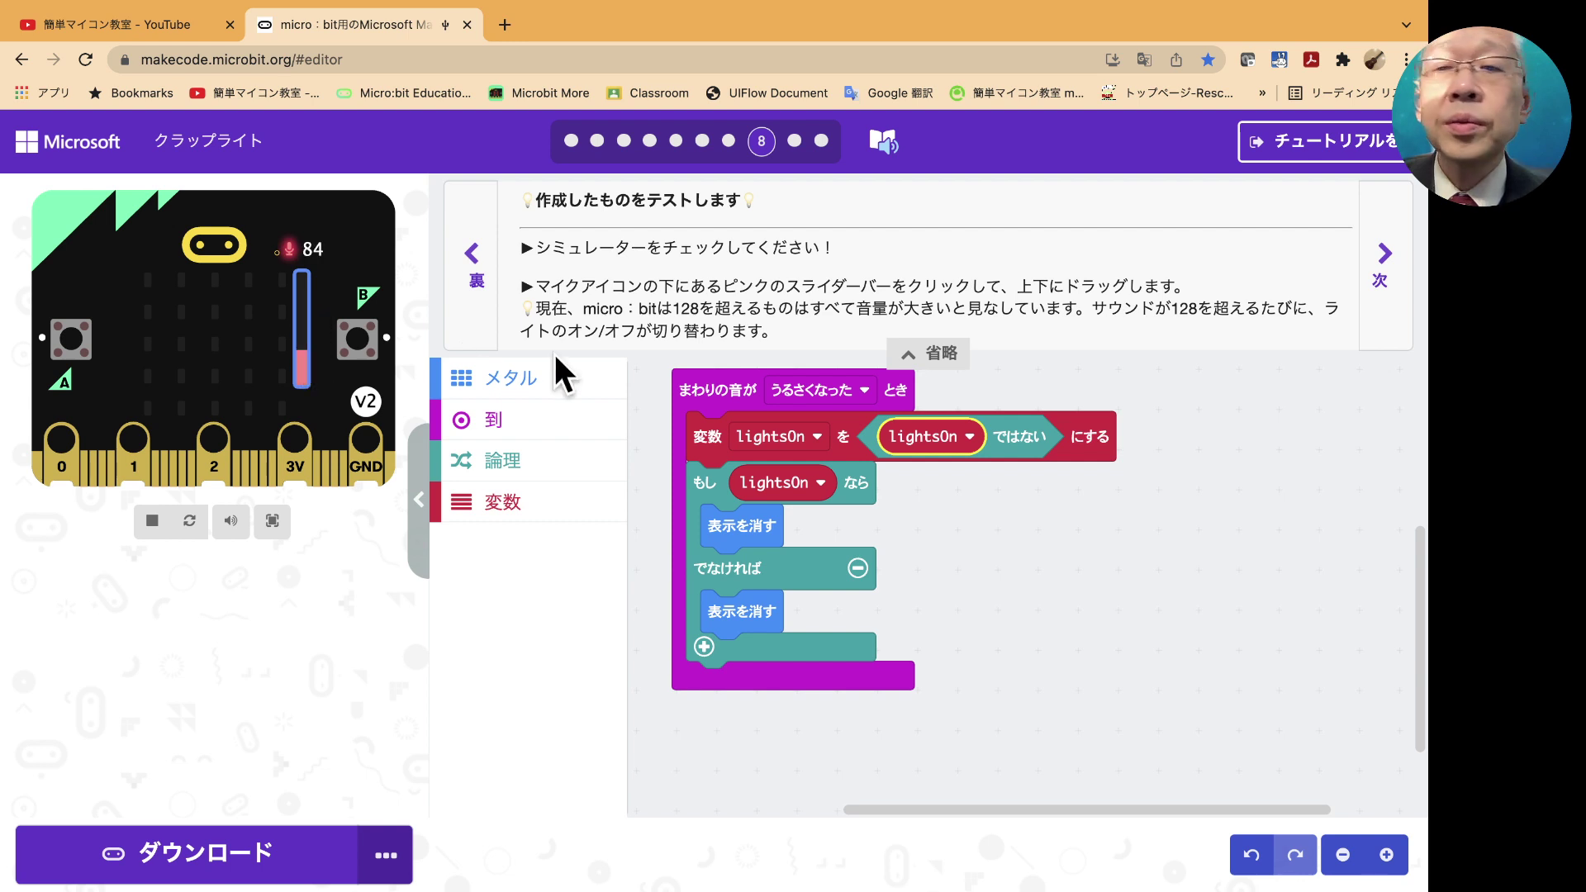
pyautogui.click(1233, 467)
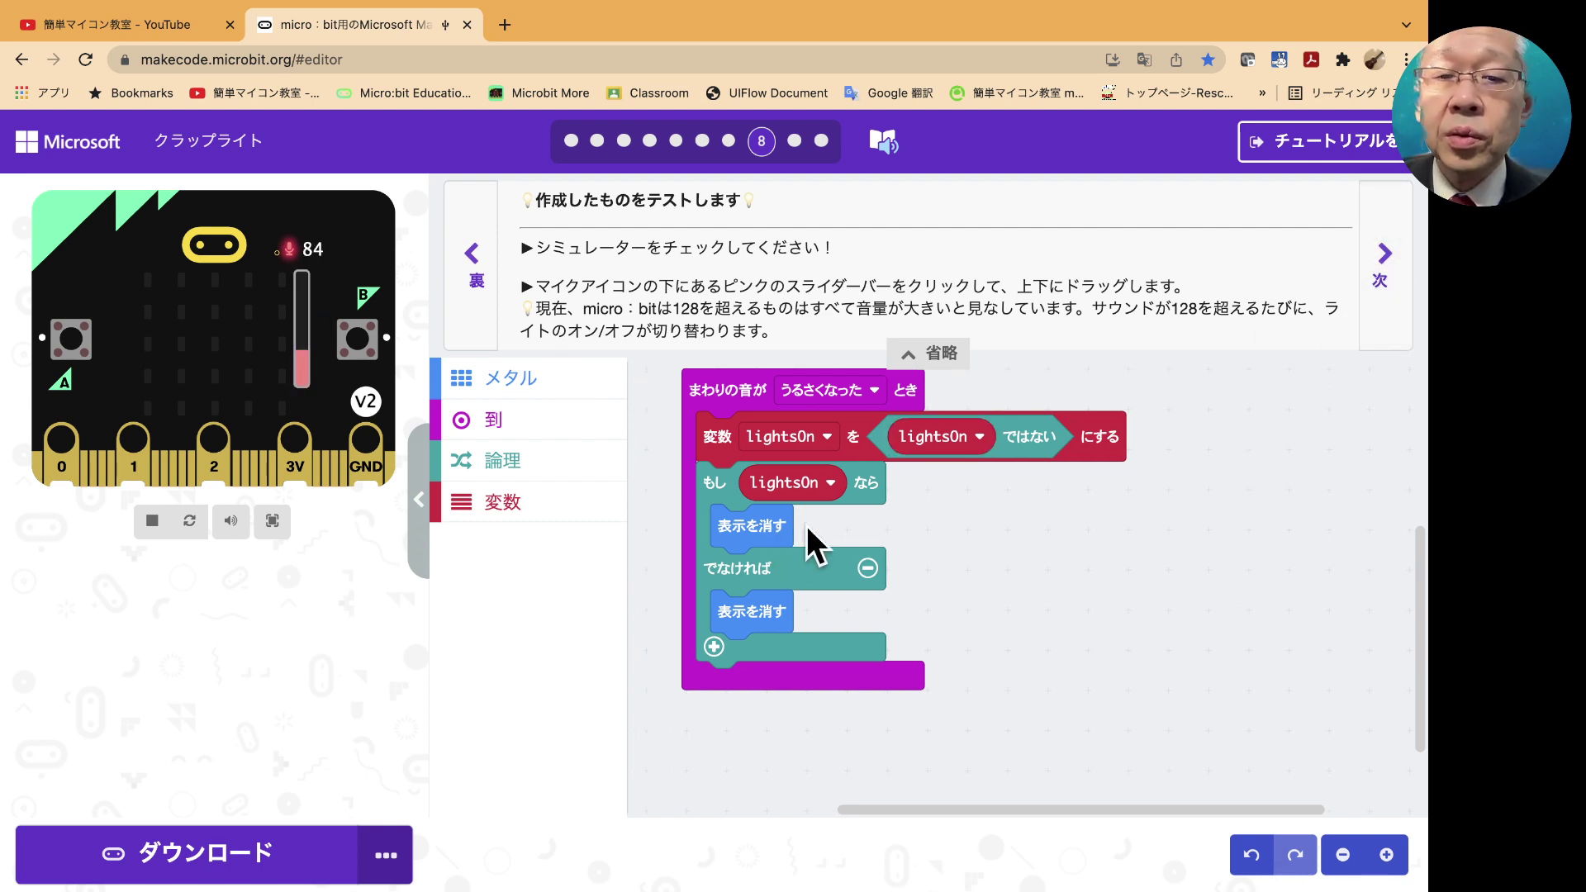
pyautogui.click(1381, 268)
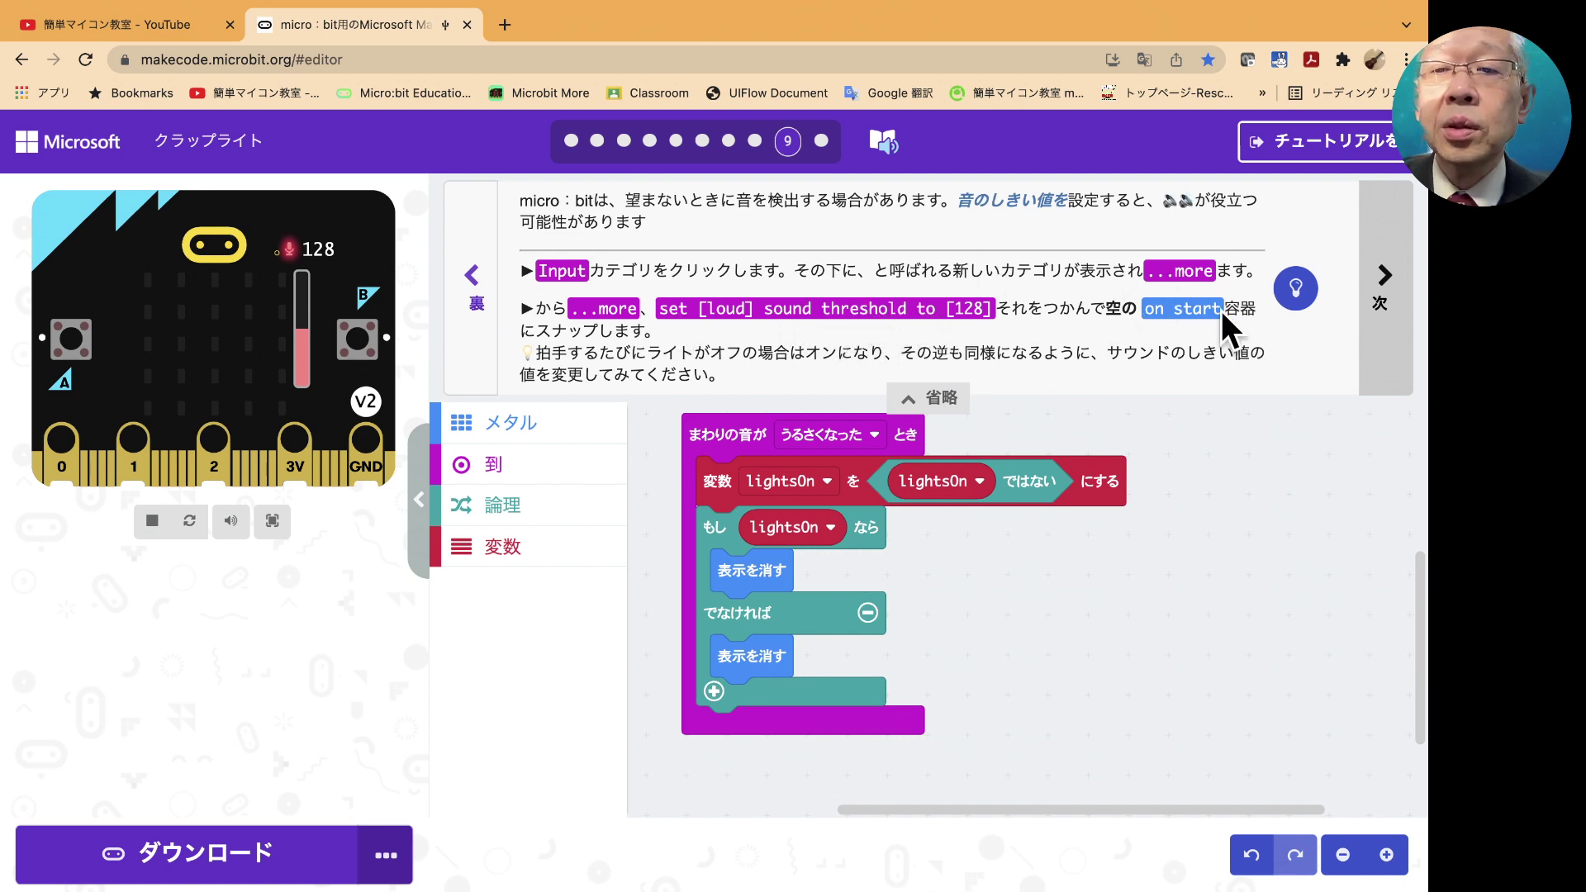
# - Review the threshold hint and advance through to the final tutorial step
pyautogui.click(1295, 288)
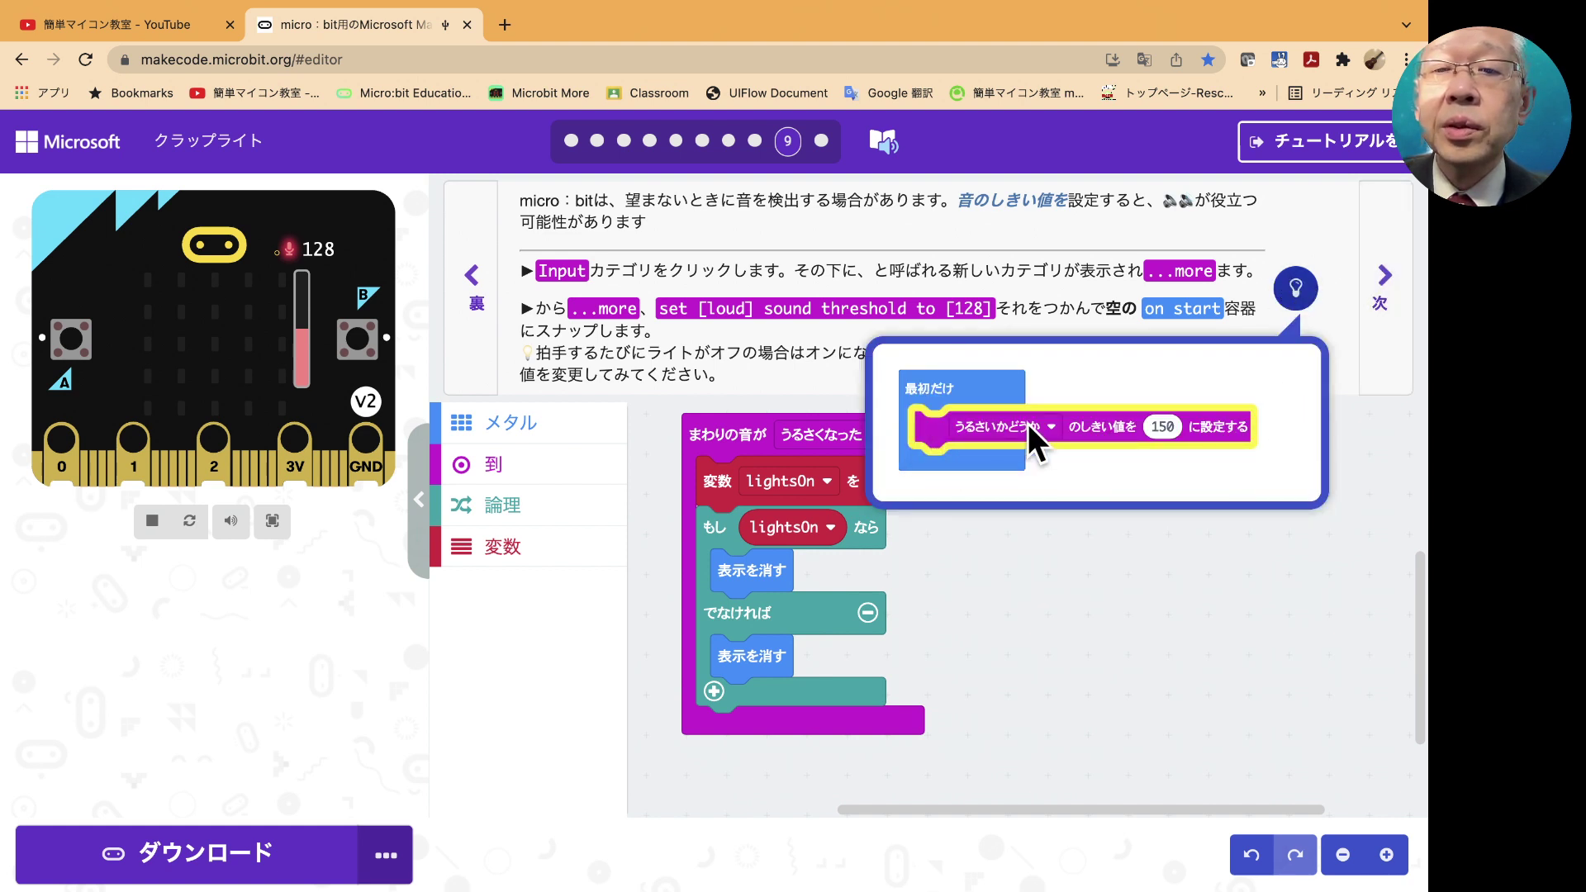
pyautogui.click(1196, 562)
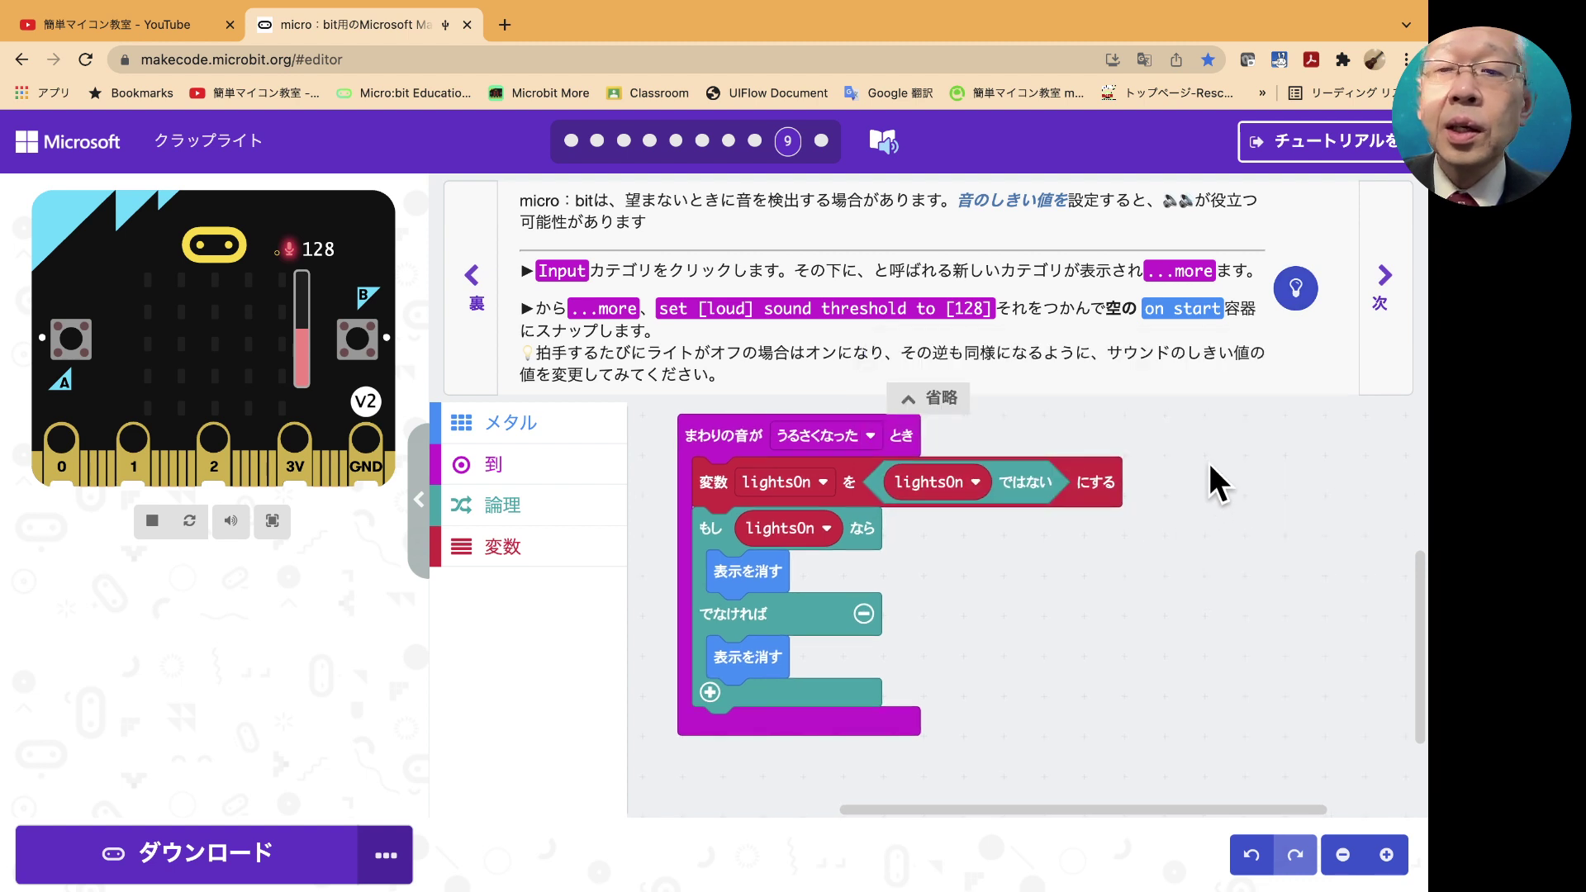
pyautogui.click(1381, 293)
pyautogui.click(1375, 289)
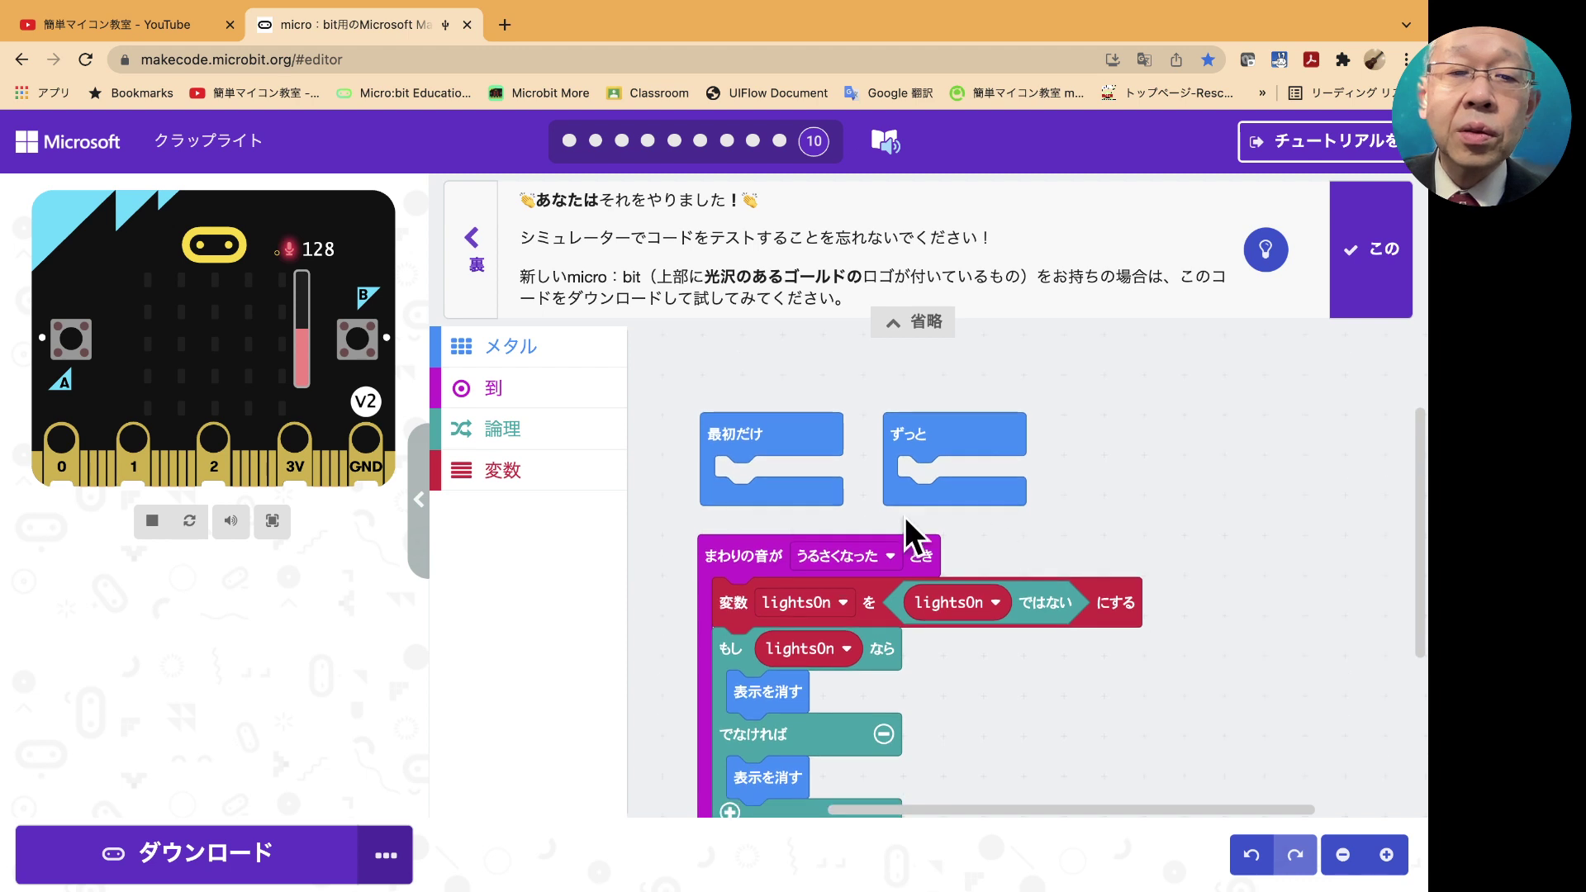
# - Show Input's extra blocks and switch the tutorial page back to English
pyautogui.click(561, 390)
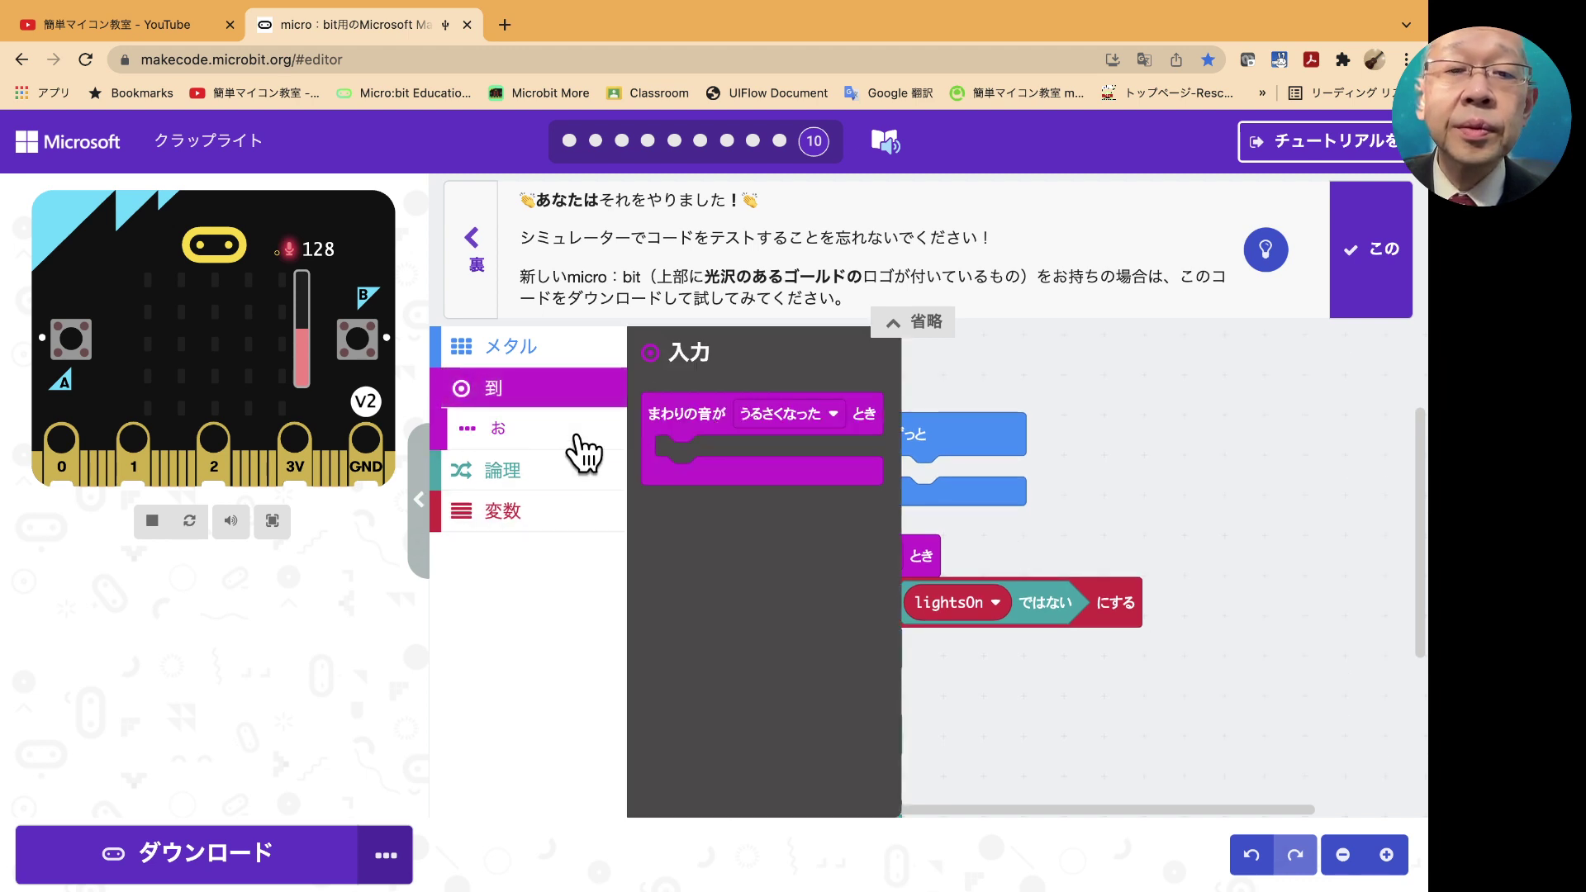
pyautogui.click(535, 431)
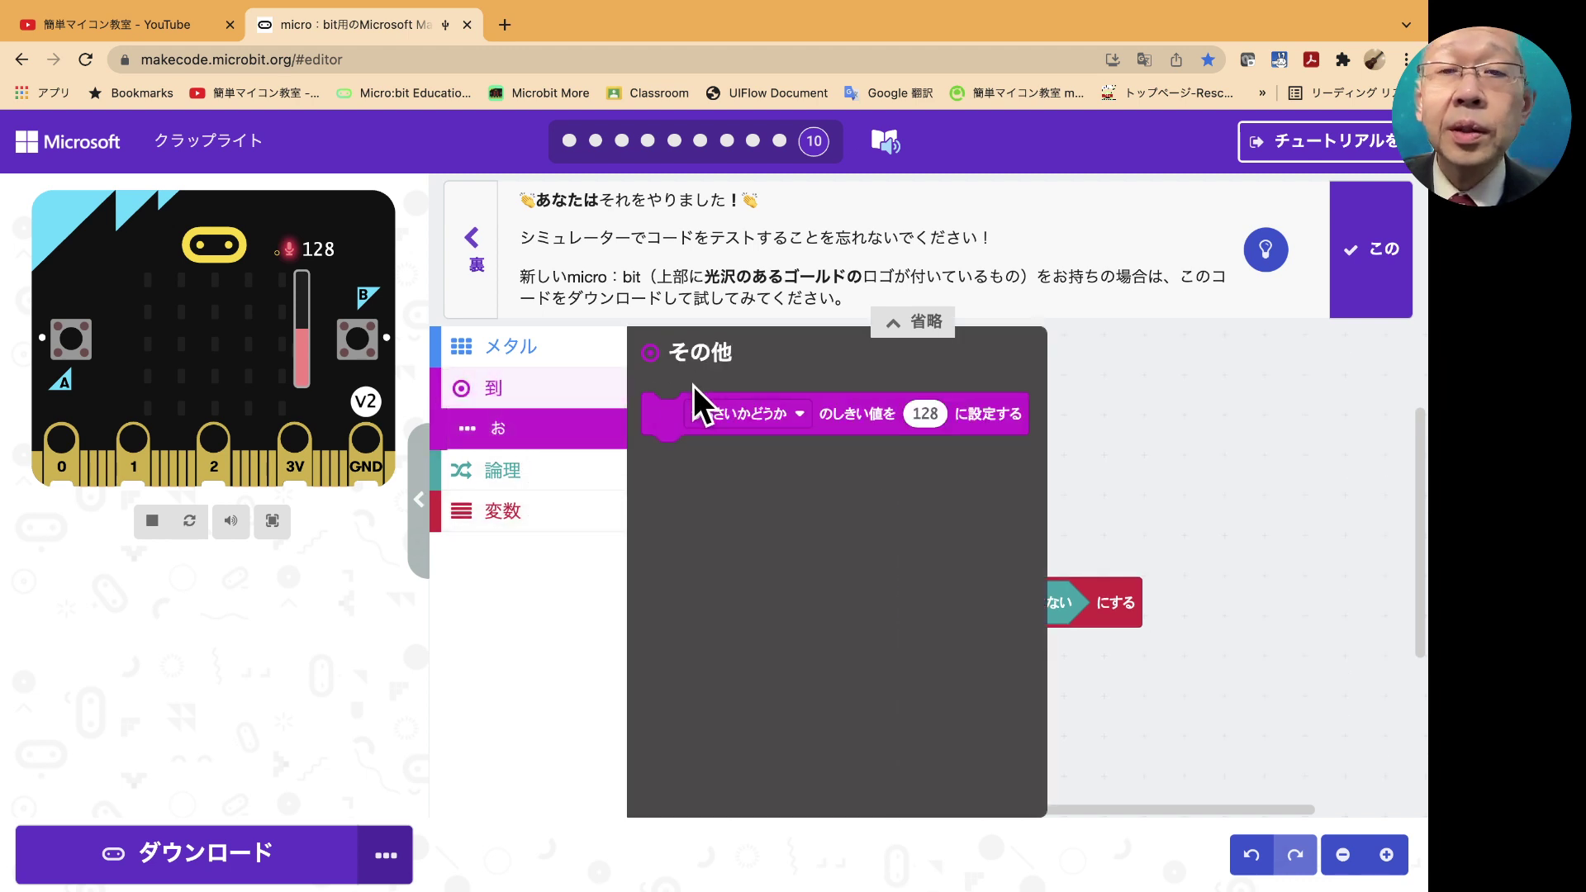
pyautogui.click(1145, 58)
pyautogui.click(984, 99)
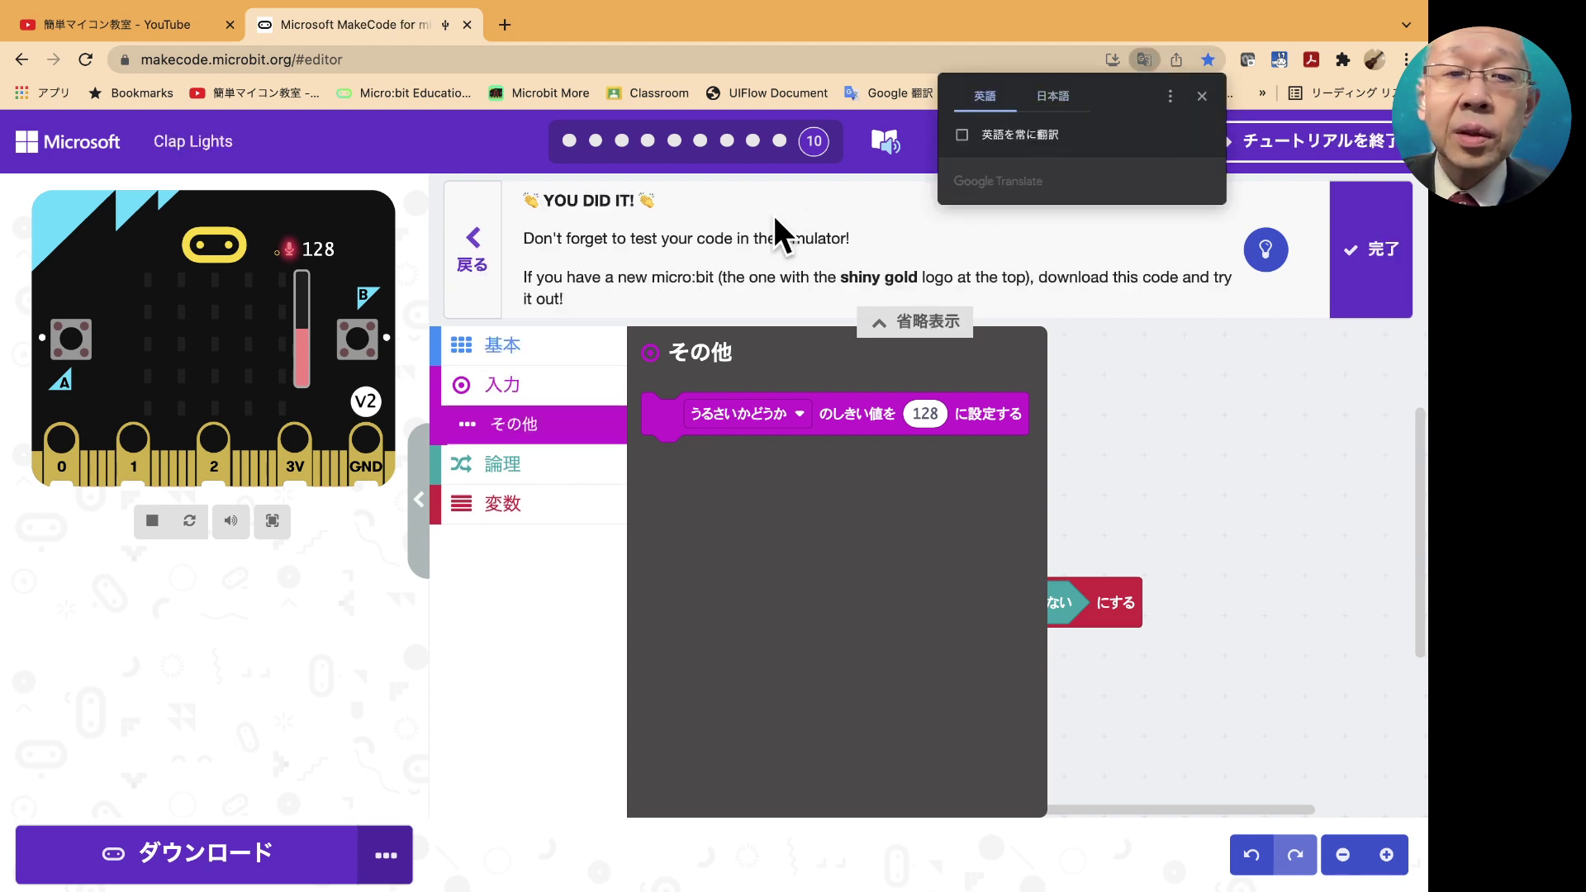
# - Add set loud sound threshold to on start with a value of 150
pyautogui.moveTo(670, 421); pyautogui.dragTo(750, 473)
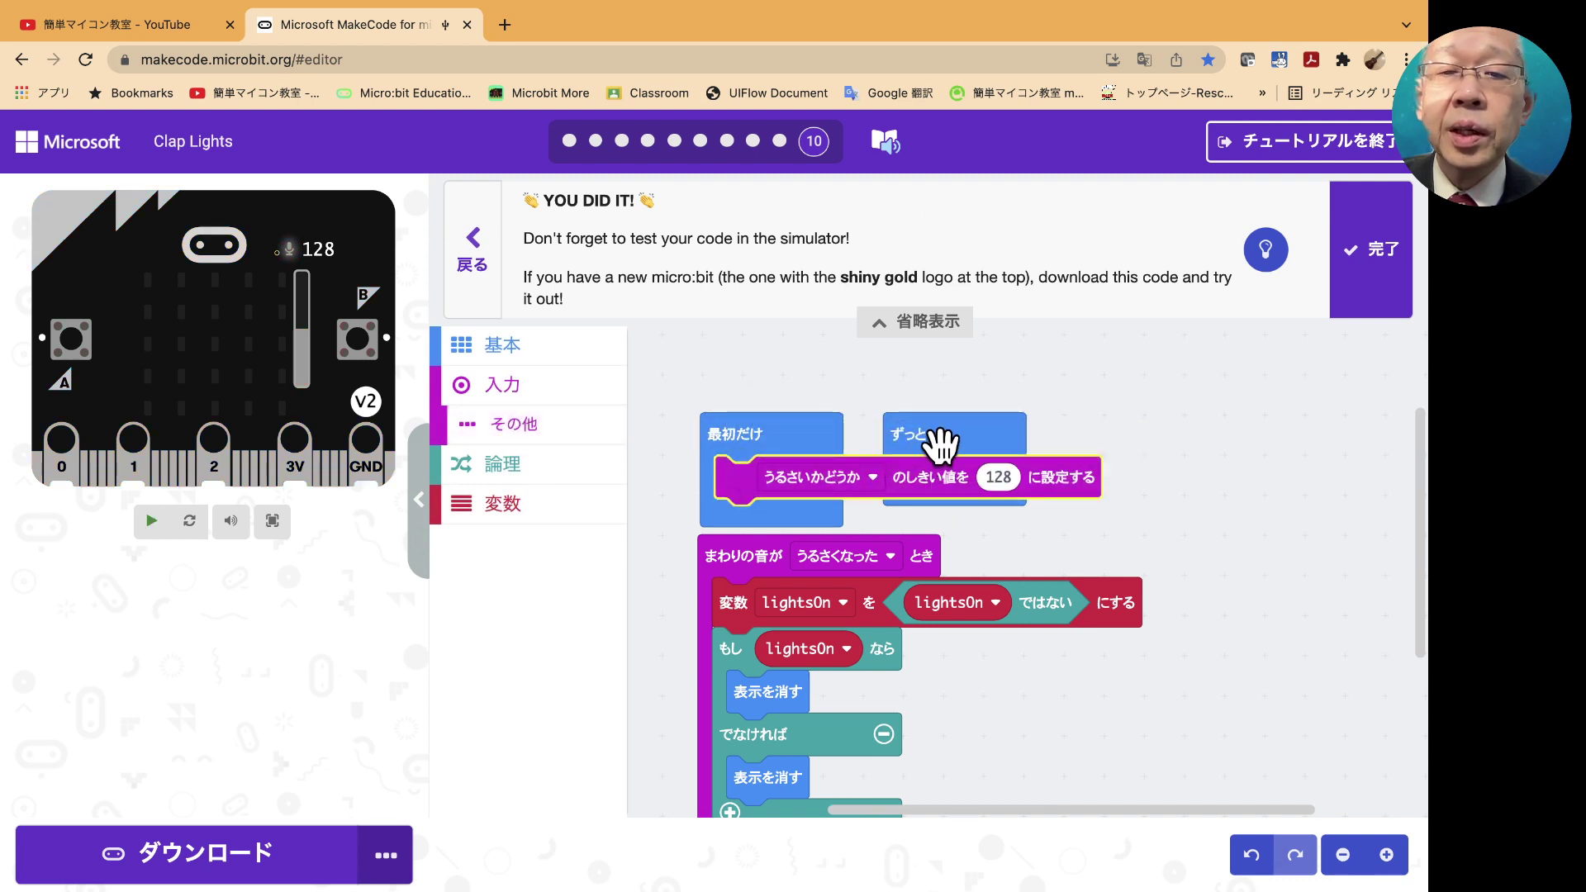
pyautogui.moveTo(938, 435); pyautogui.dragTo(1177, 437)
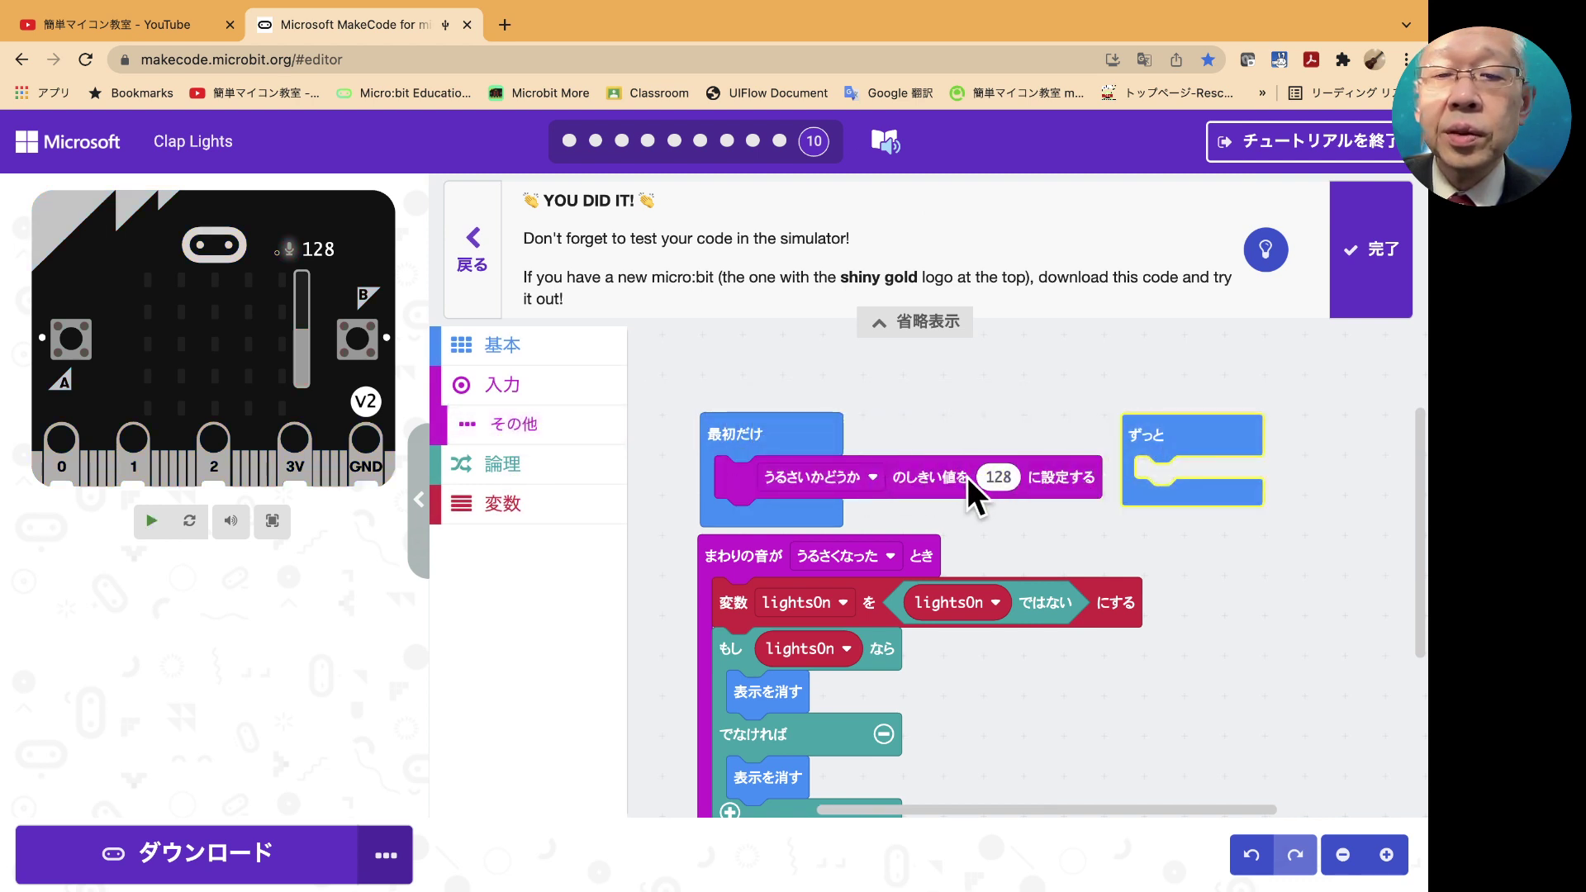
pyautogui.click(993, 477)
pyautogui.write('1')
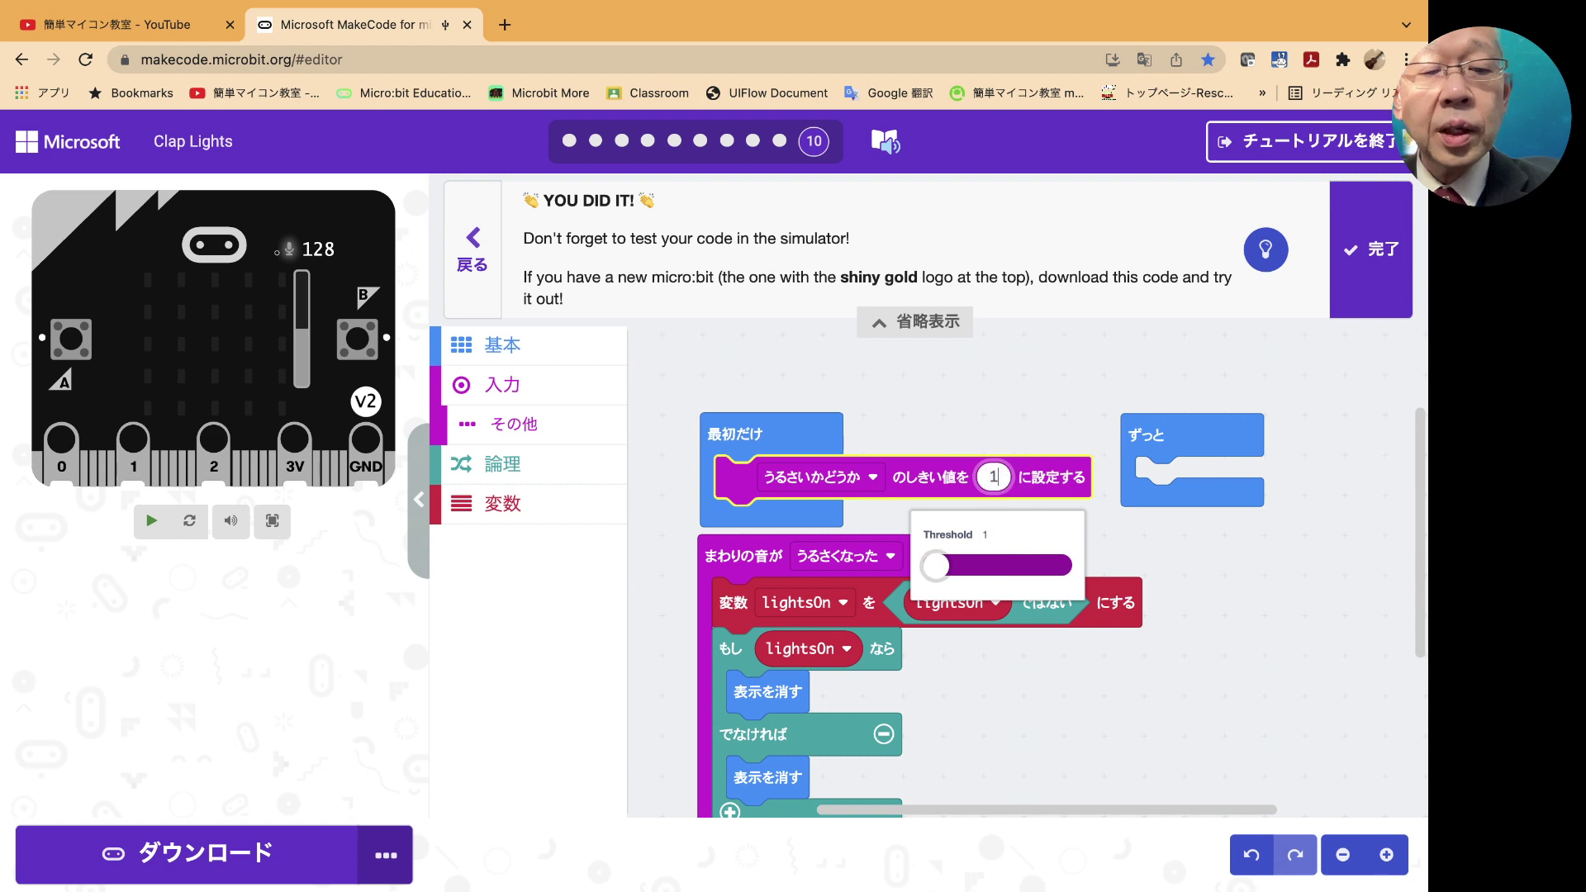
pyautogui.write('50')
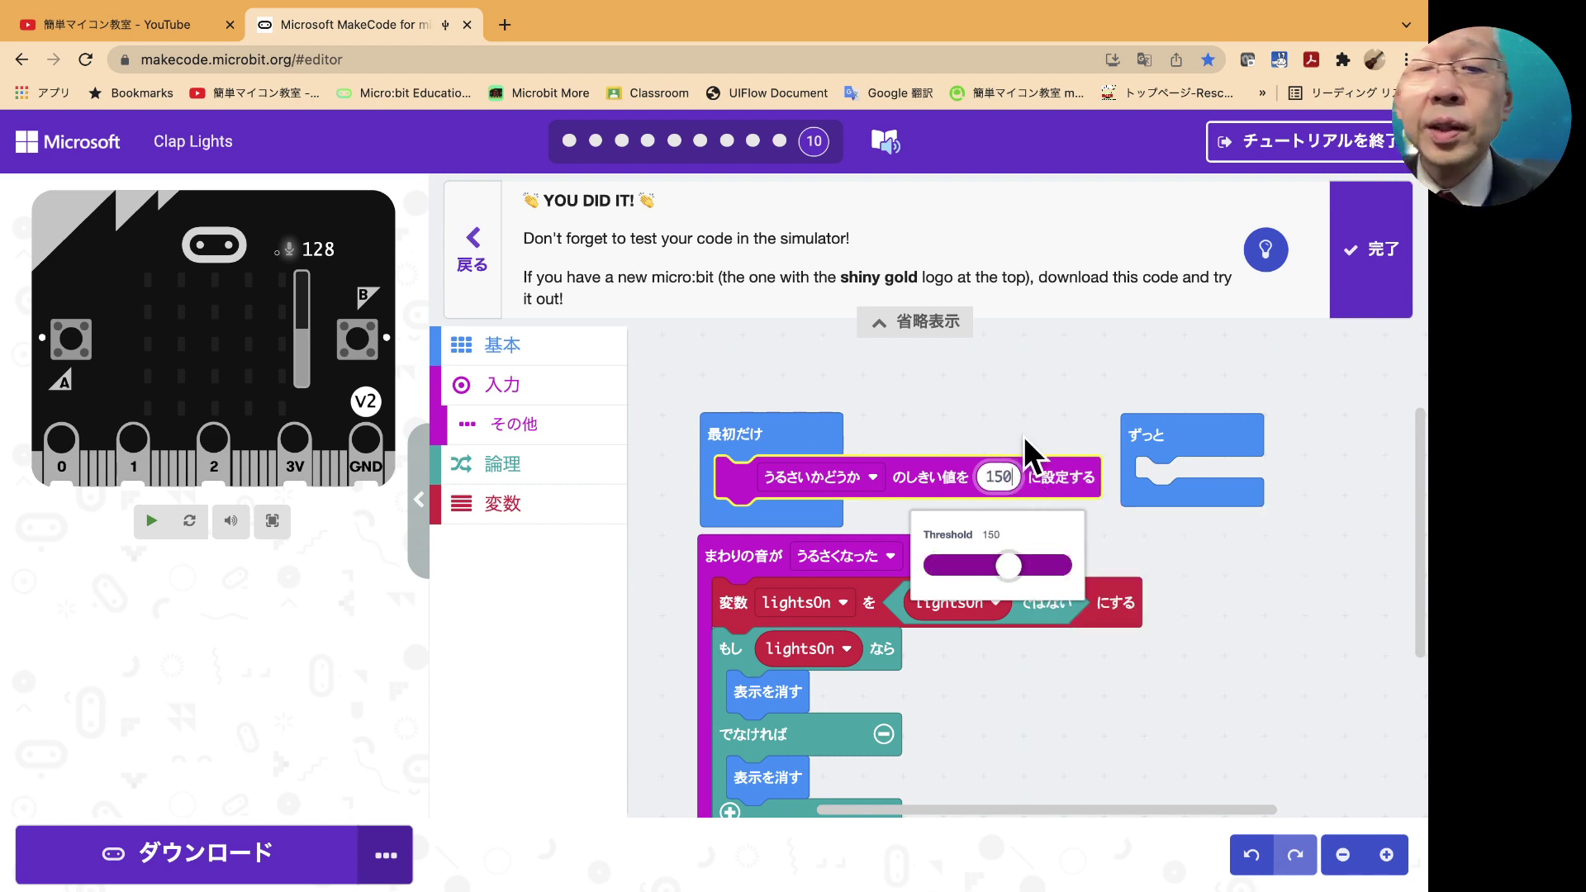
pyautogui.click(1023, 425)
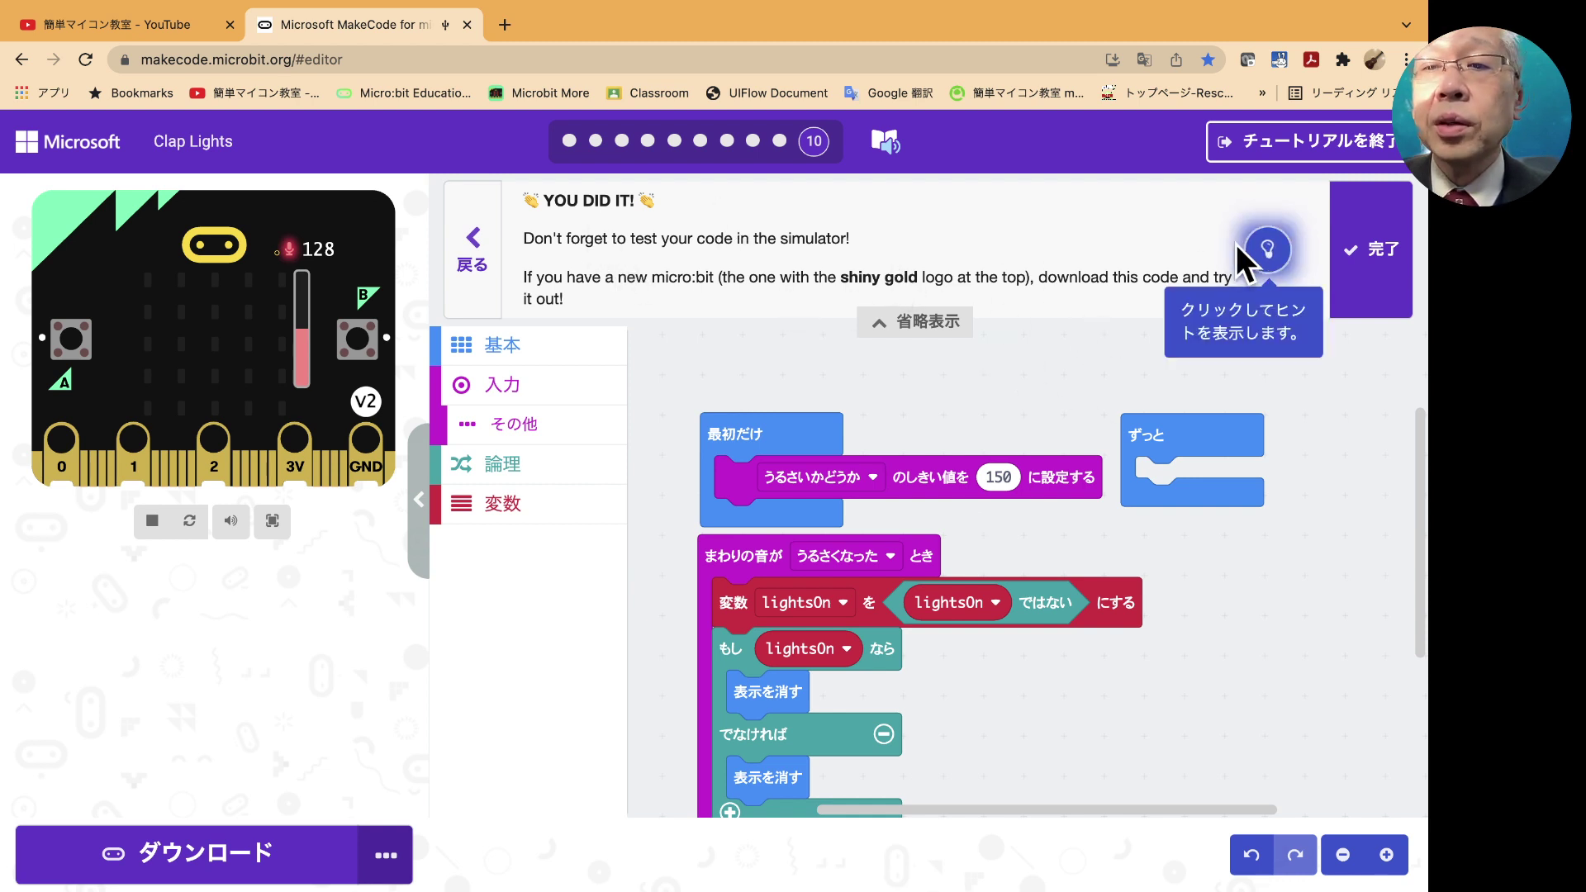
# - Finish the tutorial from the solution hint, return Home, and reopen the Clap Lights project
pyautogui.click(1263, 248)
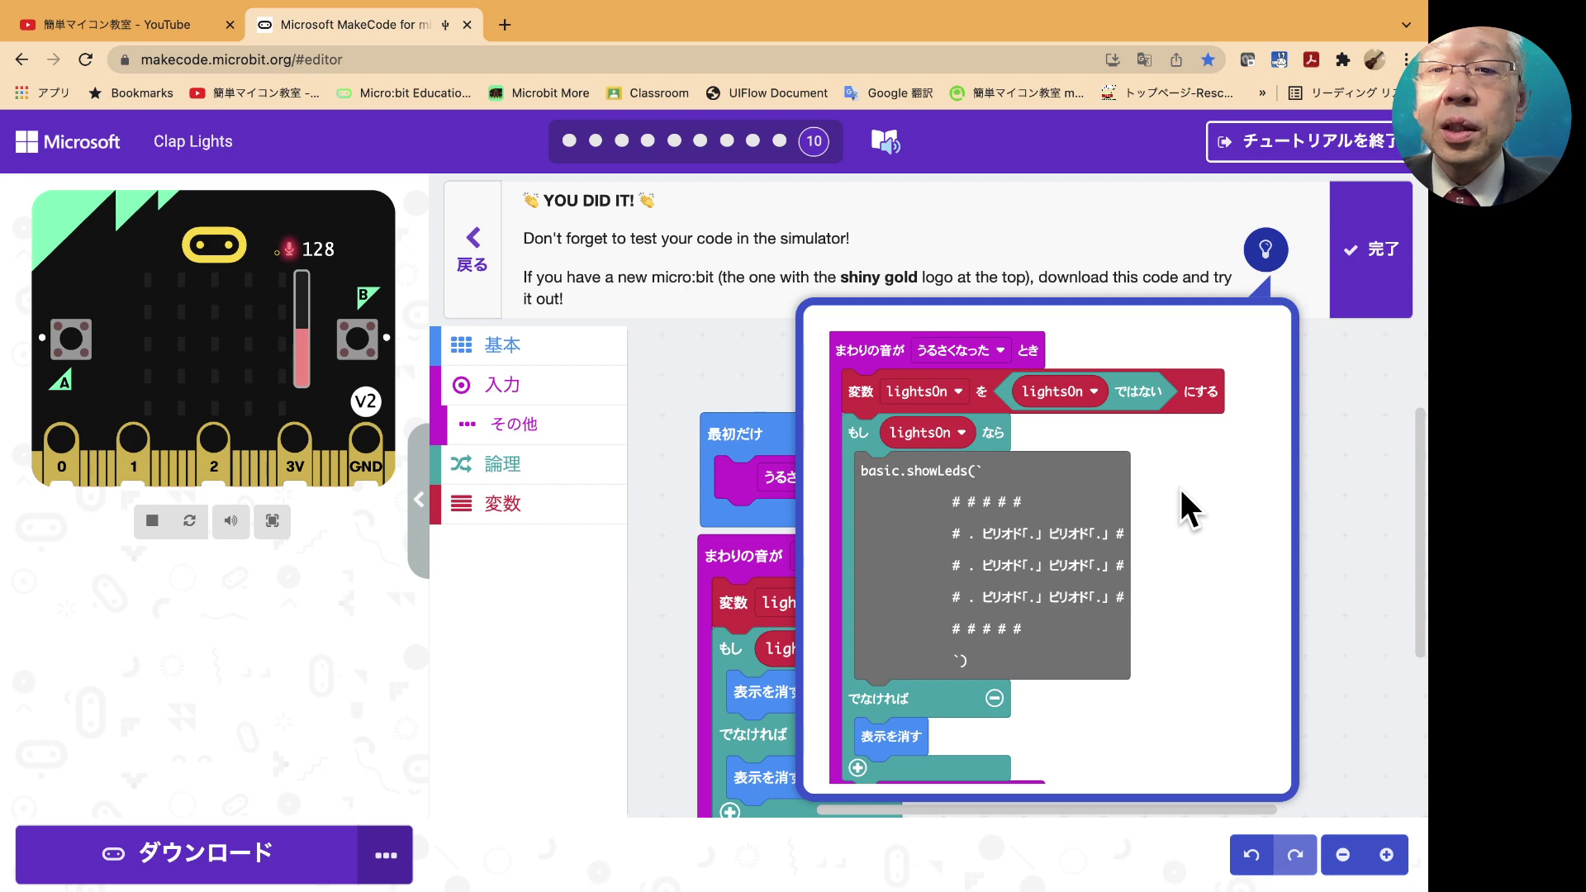
pyautogui.scroll(-3, 1177, 485)
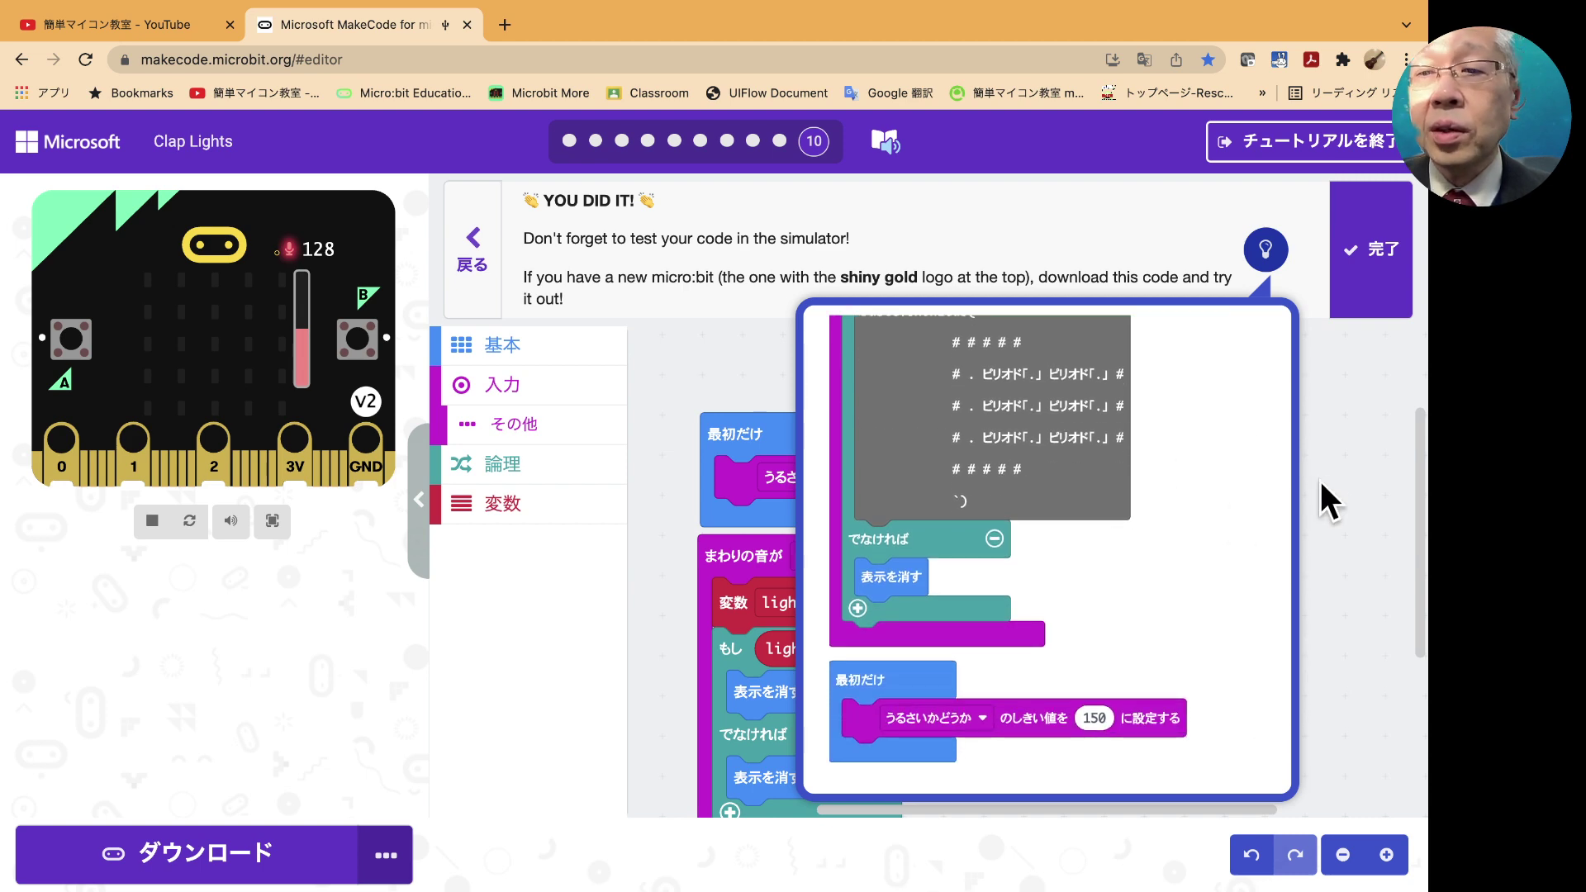
pyautogui.click(1367, 279)
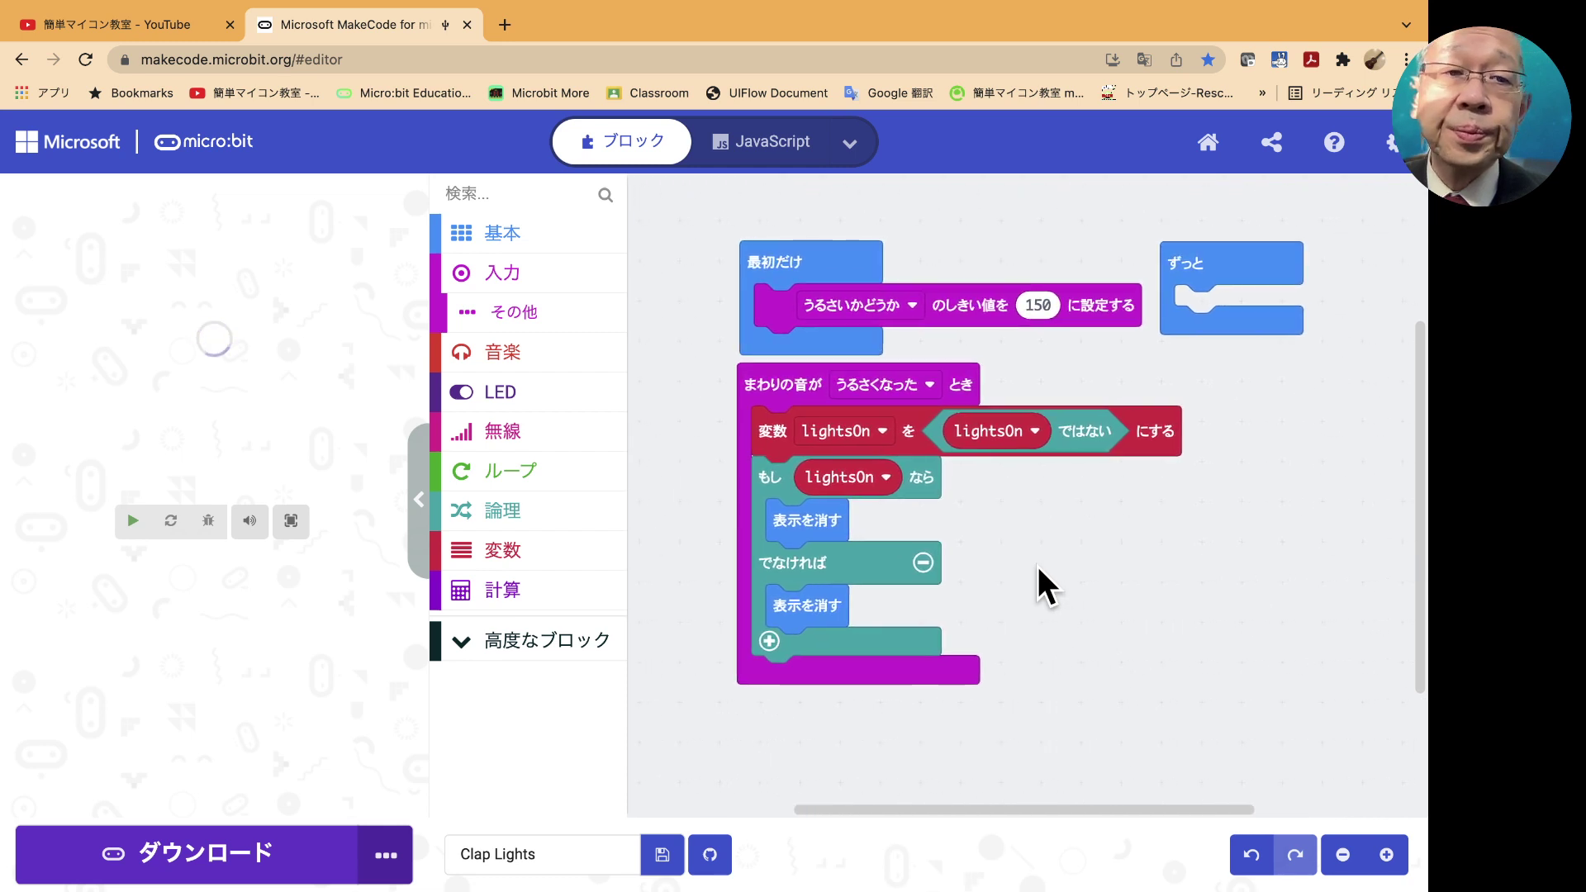
pyautogui.click(1205, 138)
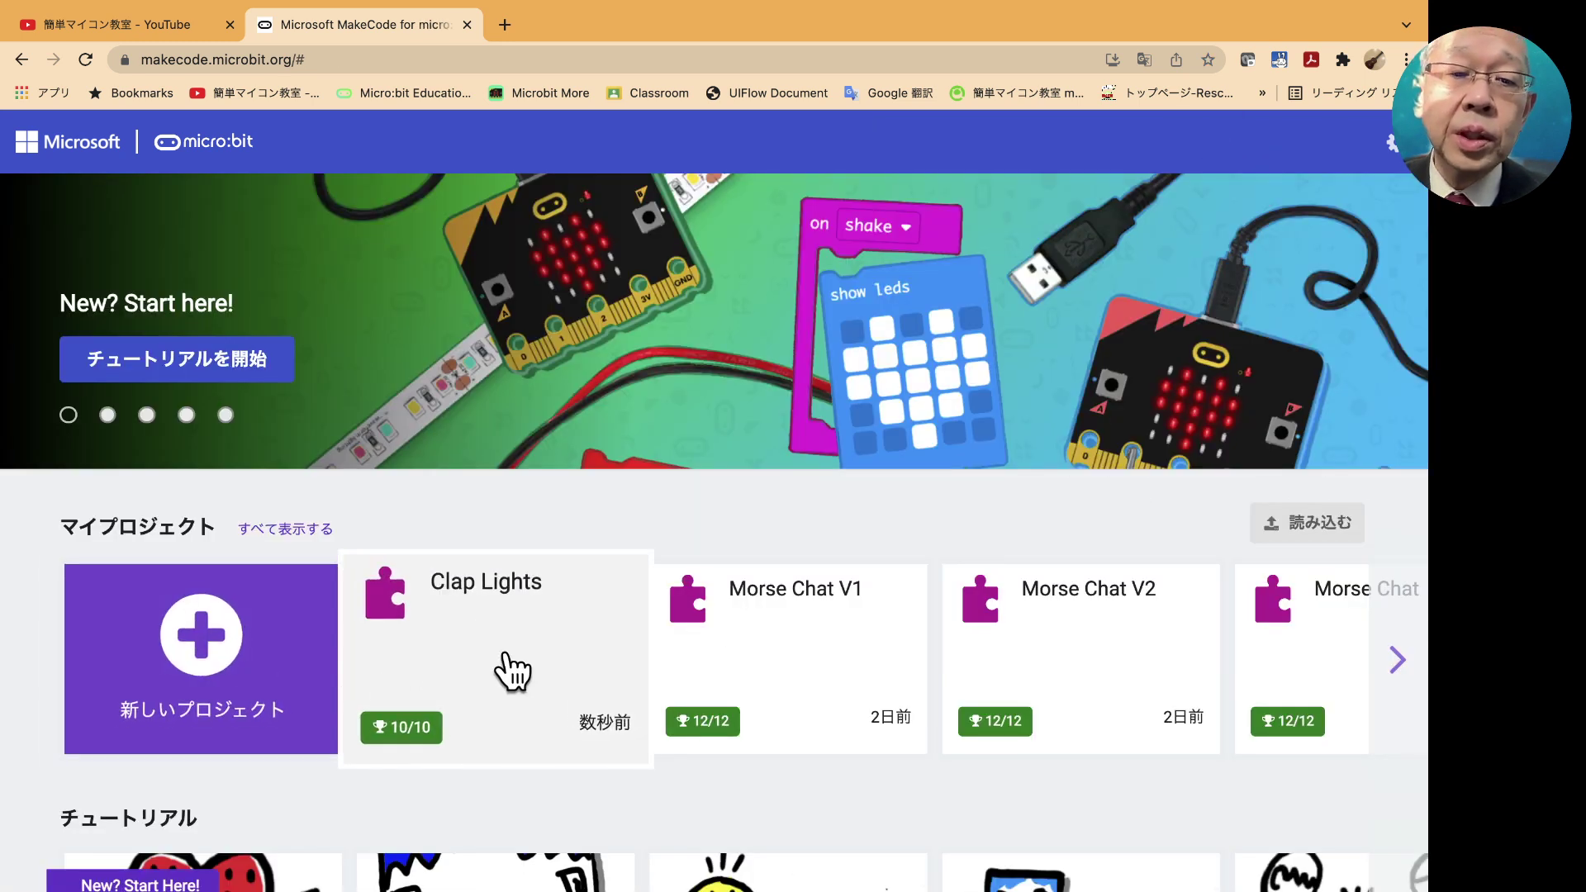
pyautogui.click(455, 649)
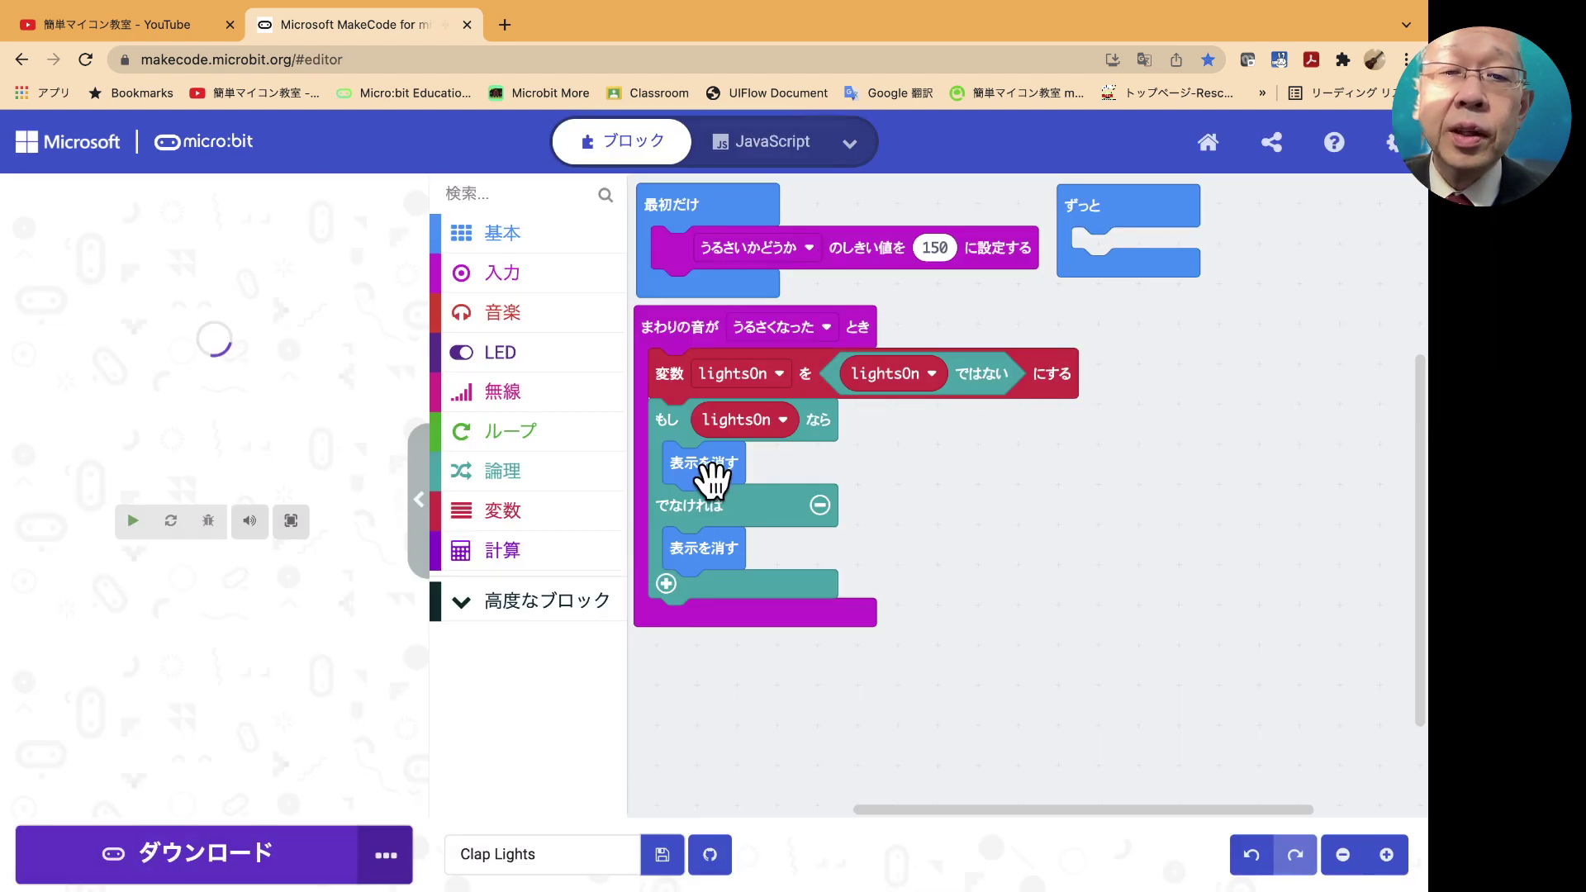
# - Replace the clear screen block in the if branch with a show leds block
pyautogui.click(717, 468)
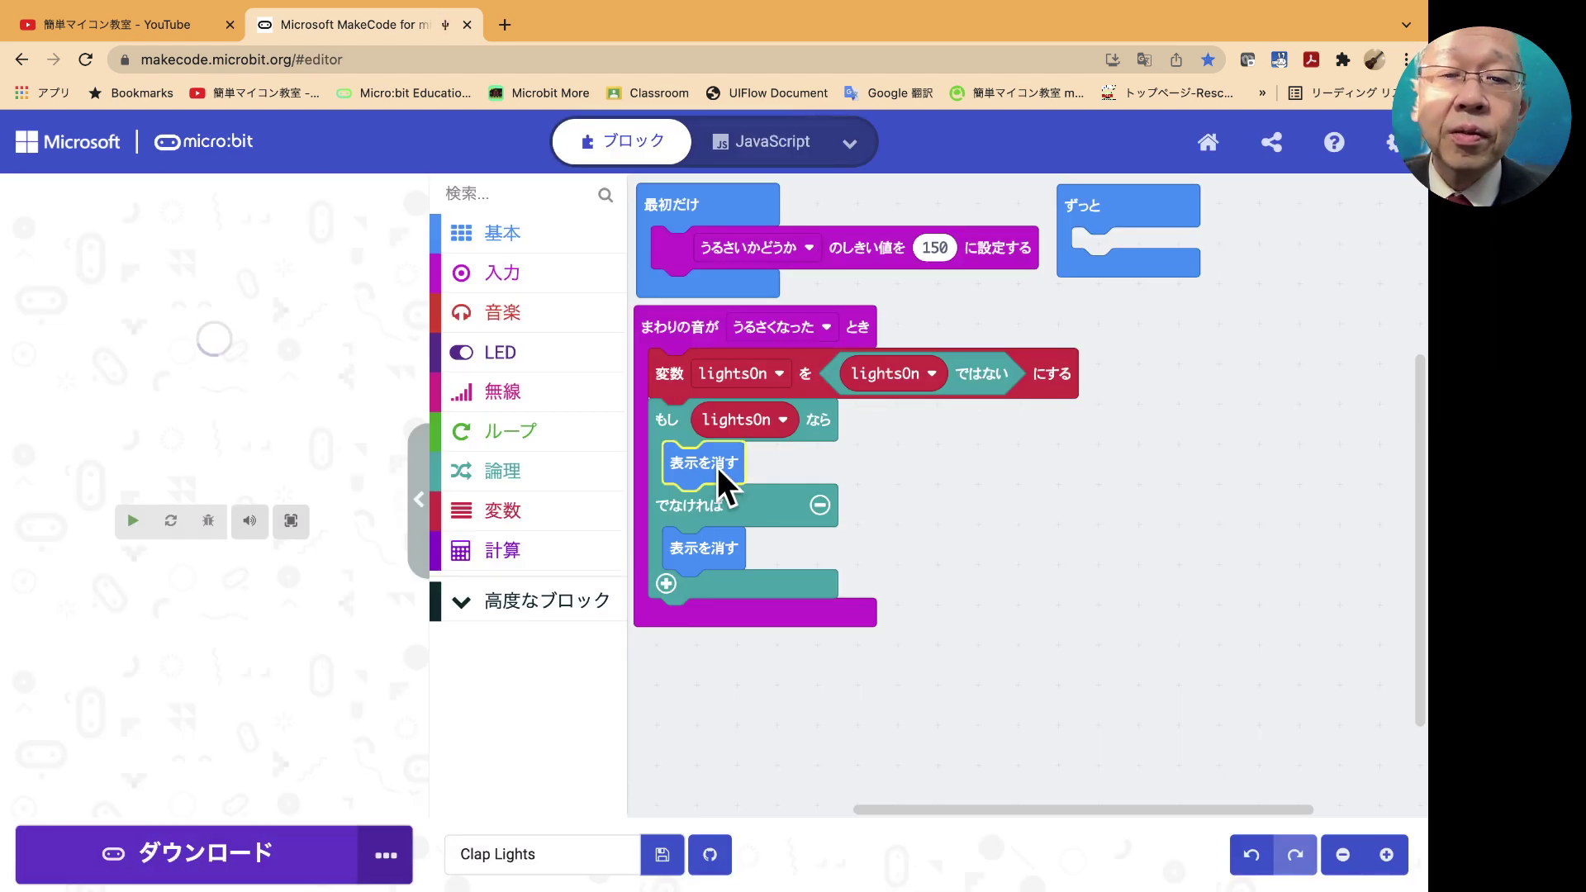
pyautogui.click(532, 240)
pyautogui.moveTo(665, 407)
pyautogui.mouseDown()
pyautogui.moveTo(727, 668)
pyautogui.moveTo(725, 607)
pyautogui.mouseUp()
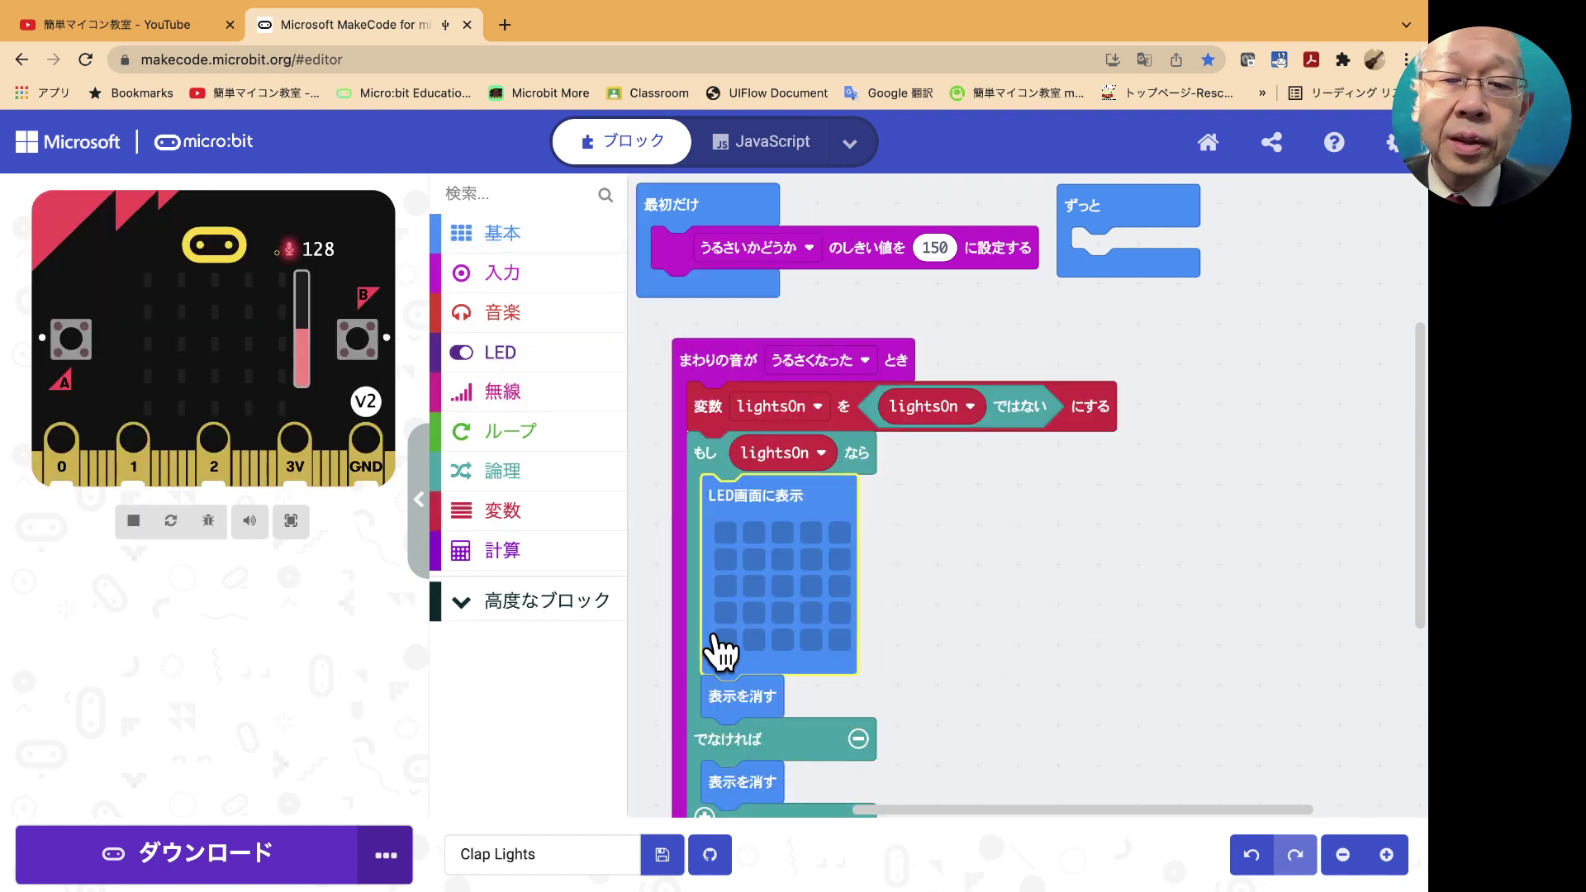
pyautogui.moveTo(721, 675); pyautogui.dragTo(537, 653)
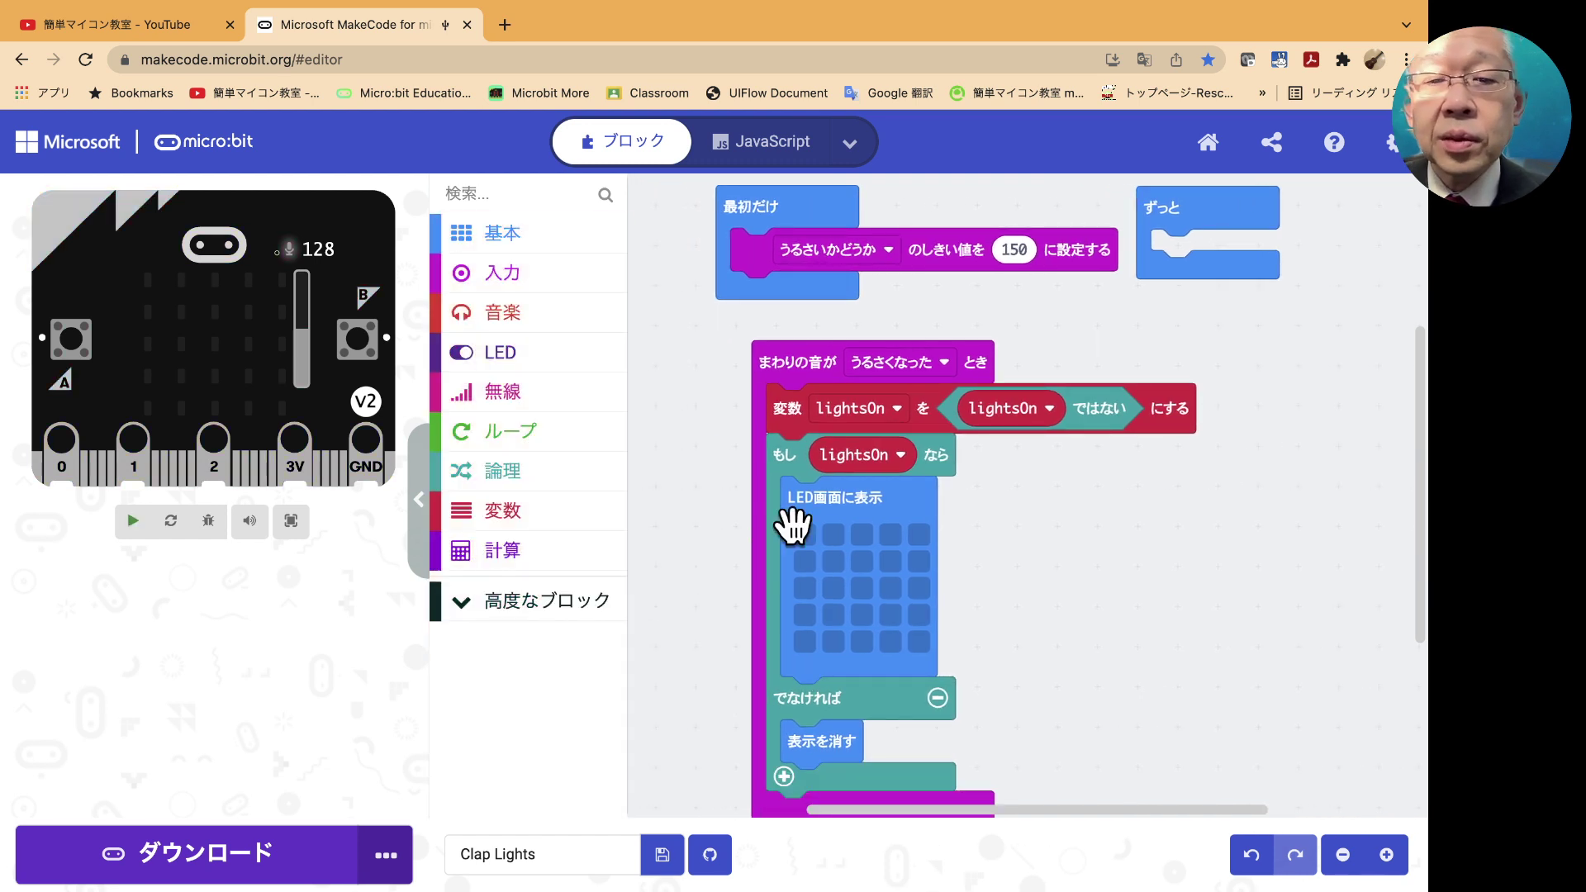
# - Light the border LEDs to draw a square outline on the 5×5 grid
pyautogui.click(805, 535)
pyautogui.click(805, 561)
pyautogui.click(803, 602)
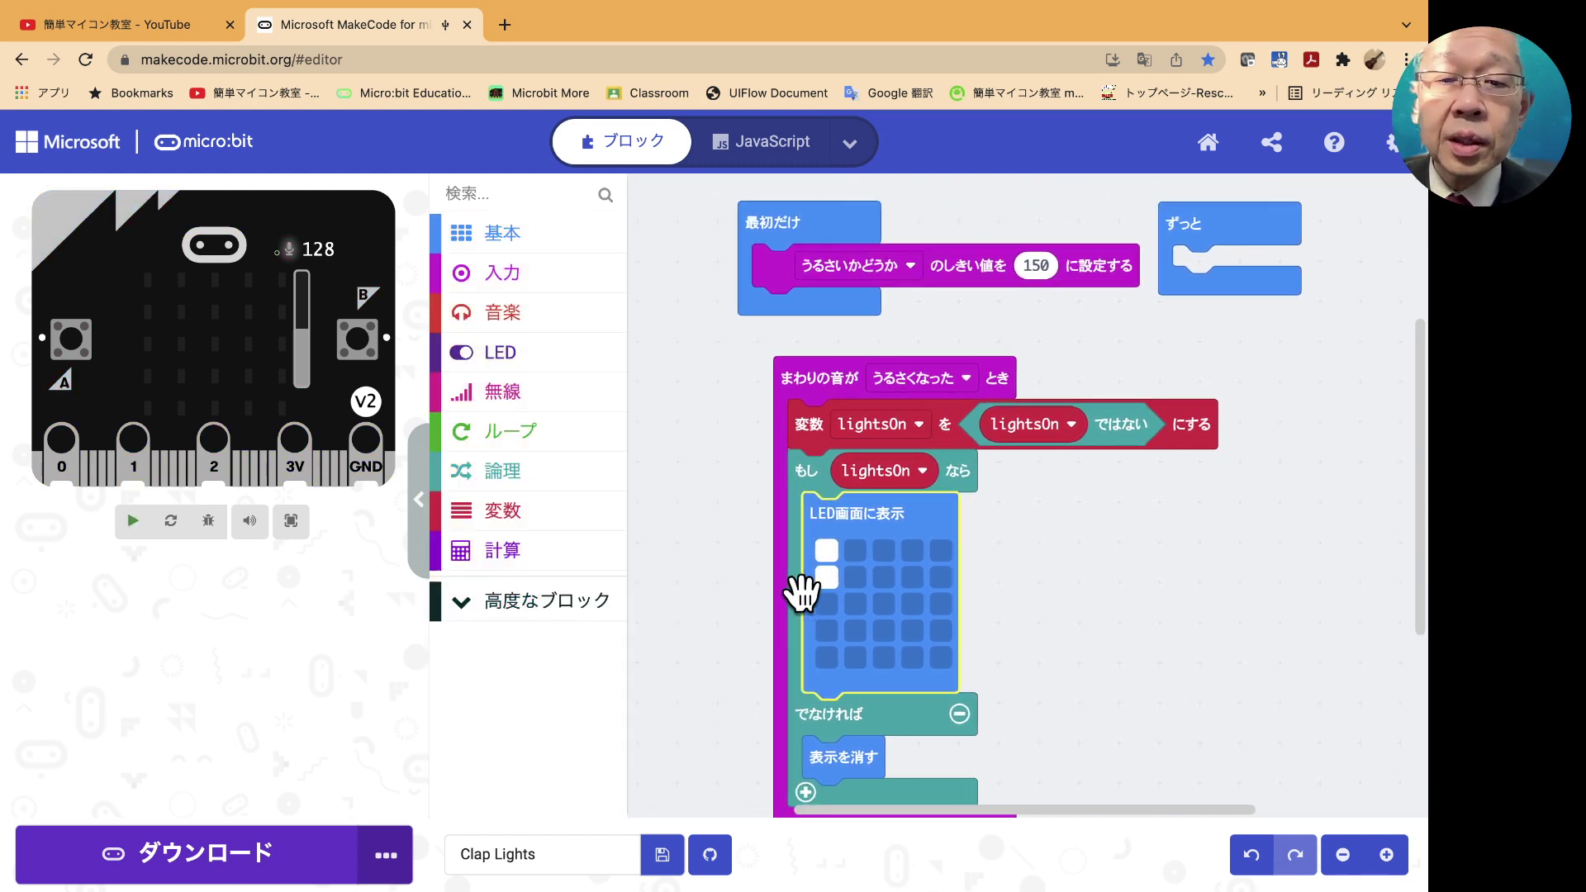
pyautogui.click(820, 621)
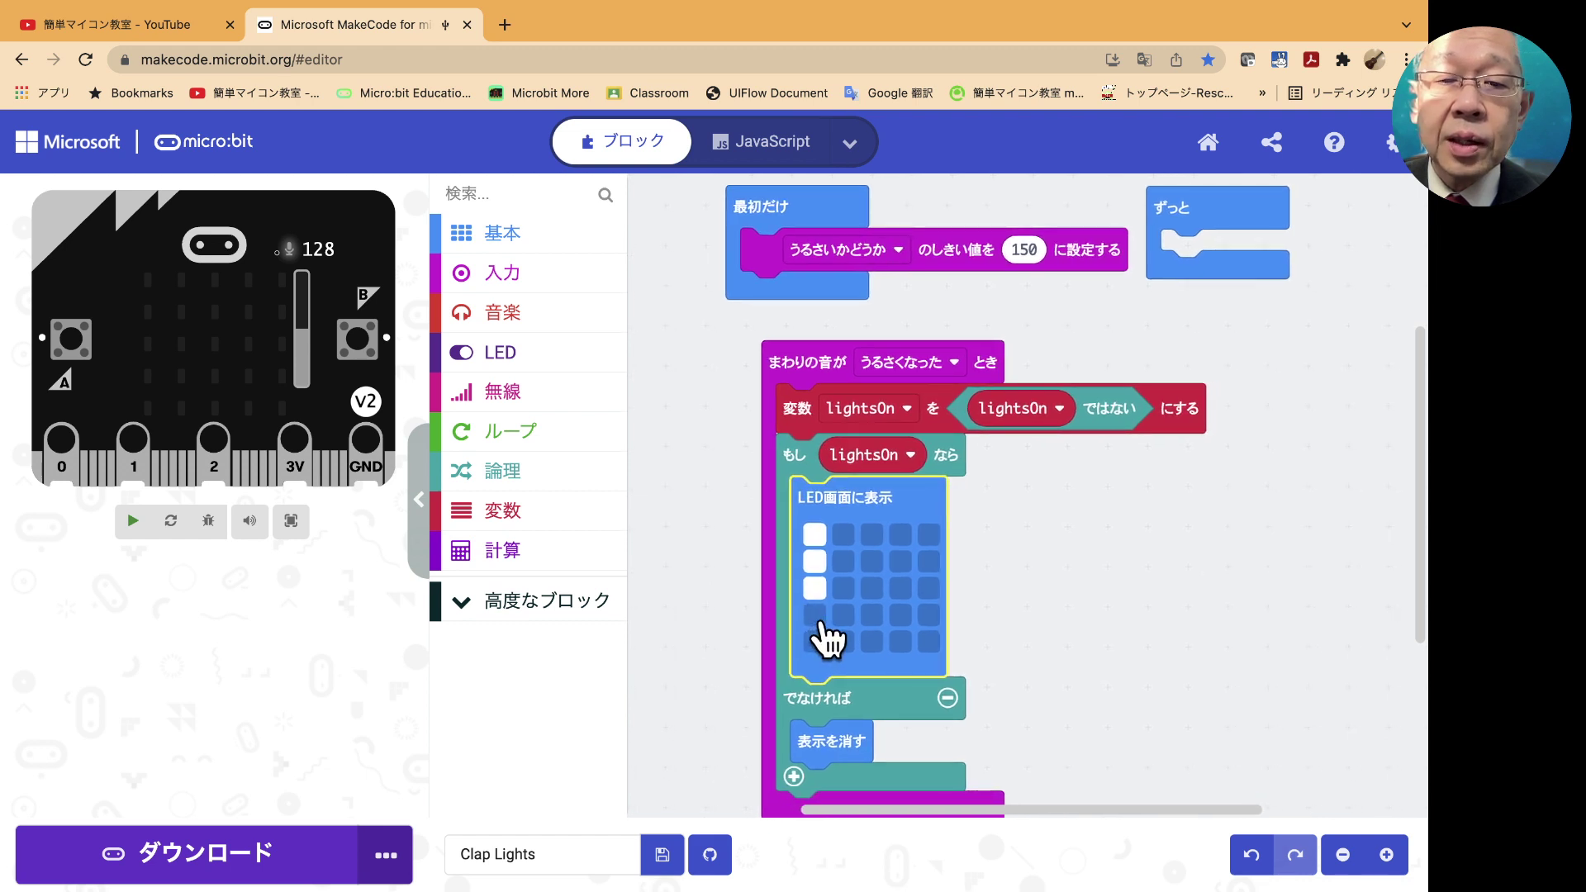
pyautogui.moveTo(816, 652)
pyautogui.mouseDown()
pyautogui.moveTo(882, 633)
pyautogui.moveTo(928, 661)
pyautogui.moveTo(912, 568)
pyautogui.moveTo(850, 545)
pyautogui.mouseUp()
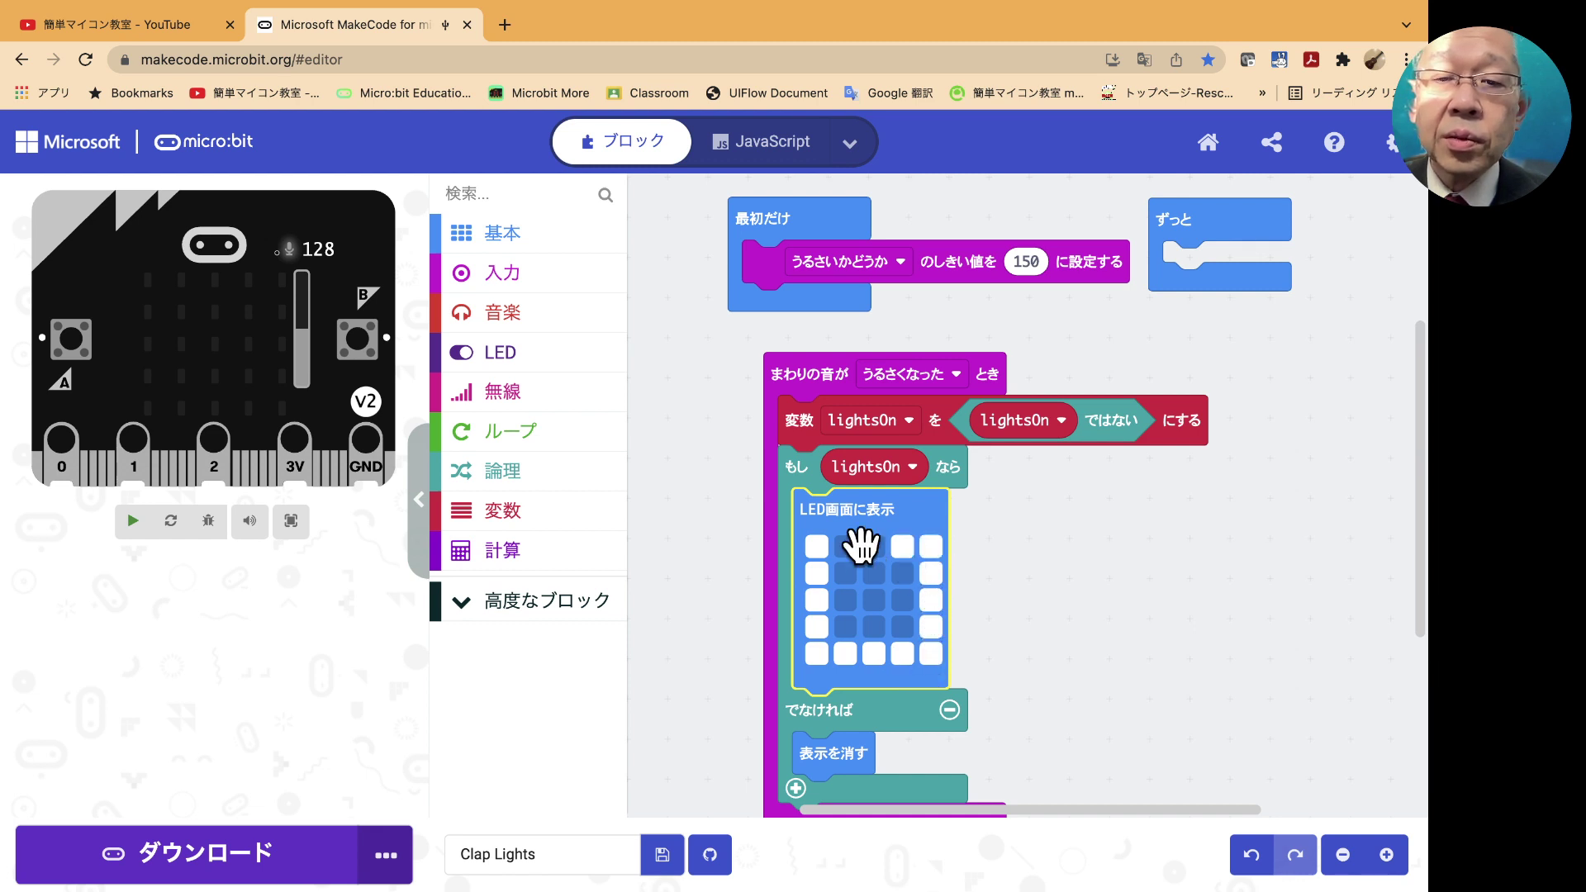
pyautogui.click(988, 547)
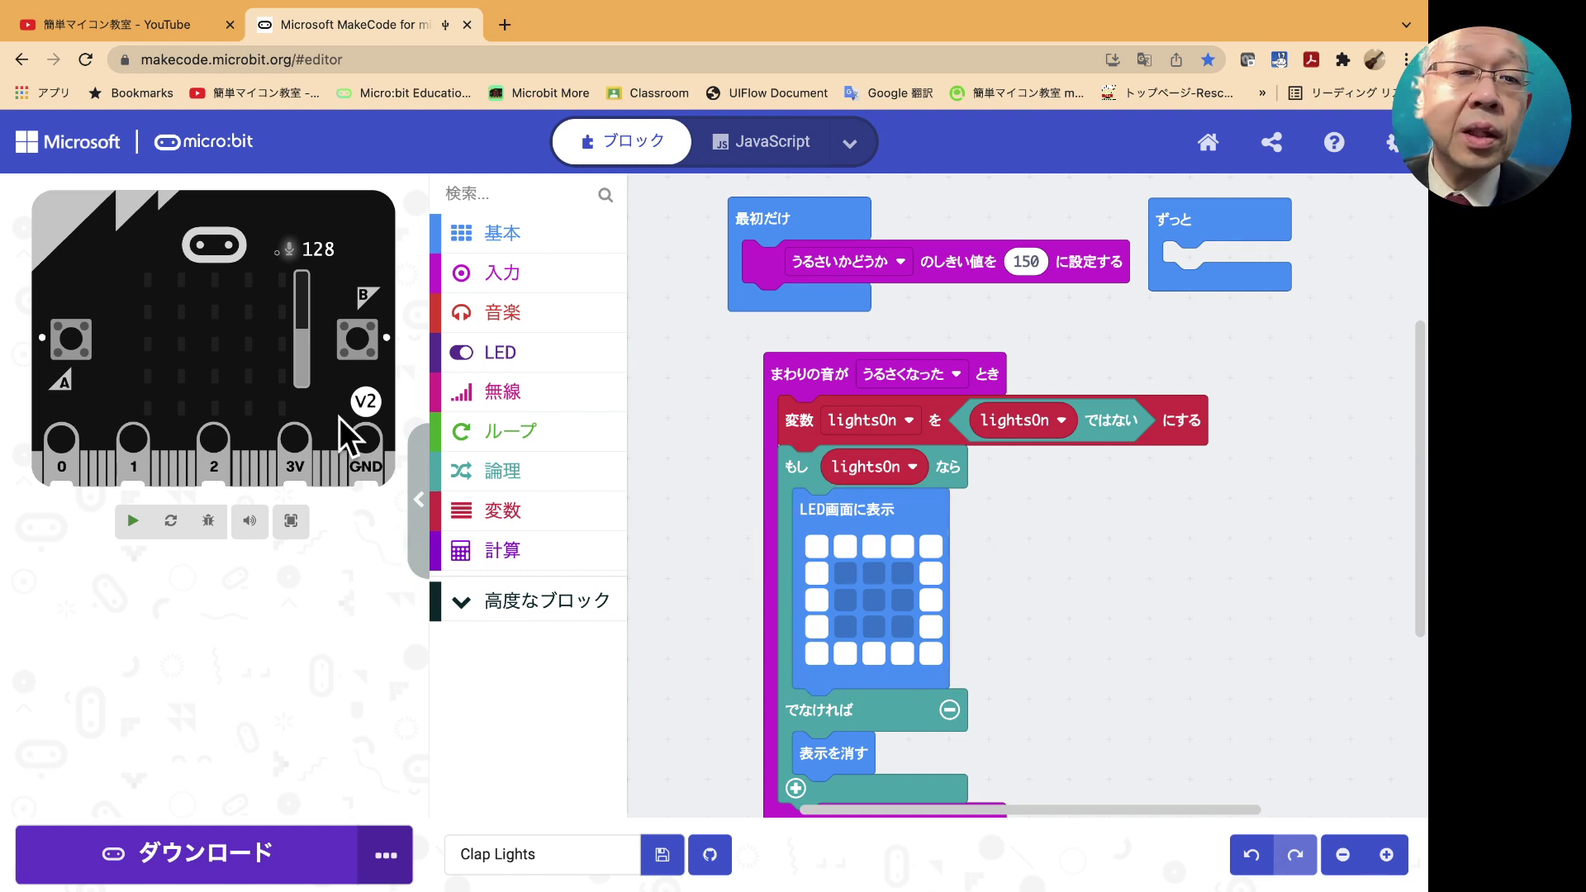
# - Raise the simulator's sound level past 150 to light the square, then lower it again
pyautogui.moveTo(306, 367); pyautogui.dragTo(313, 322)
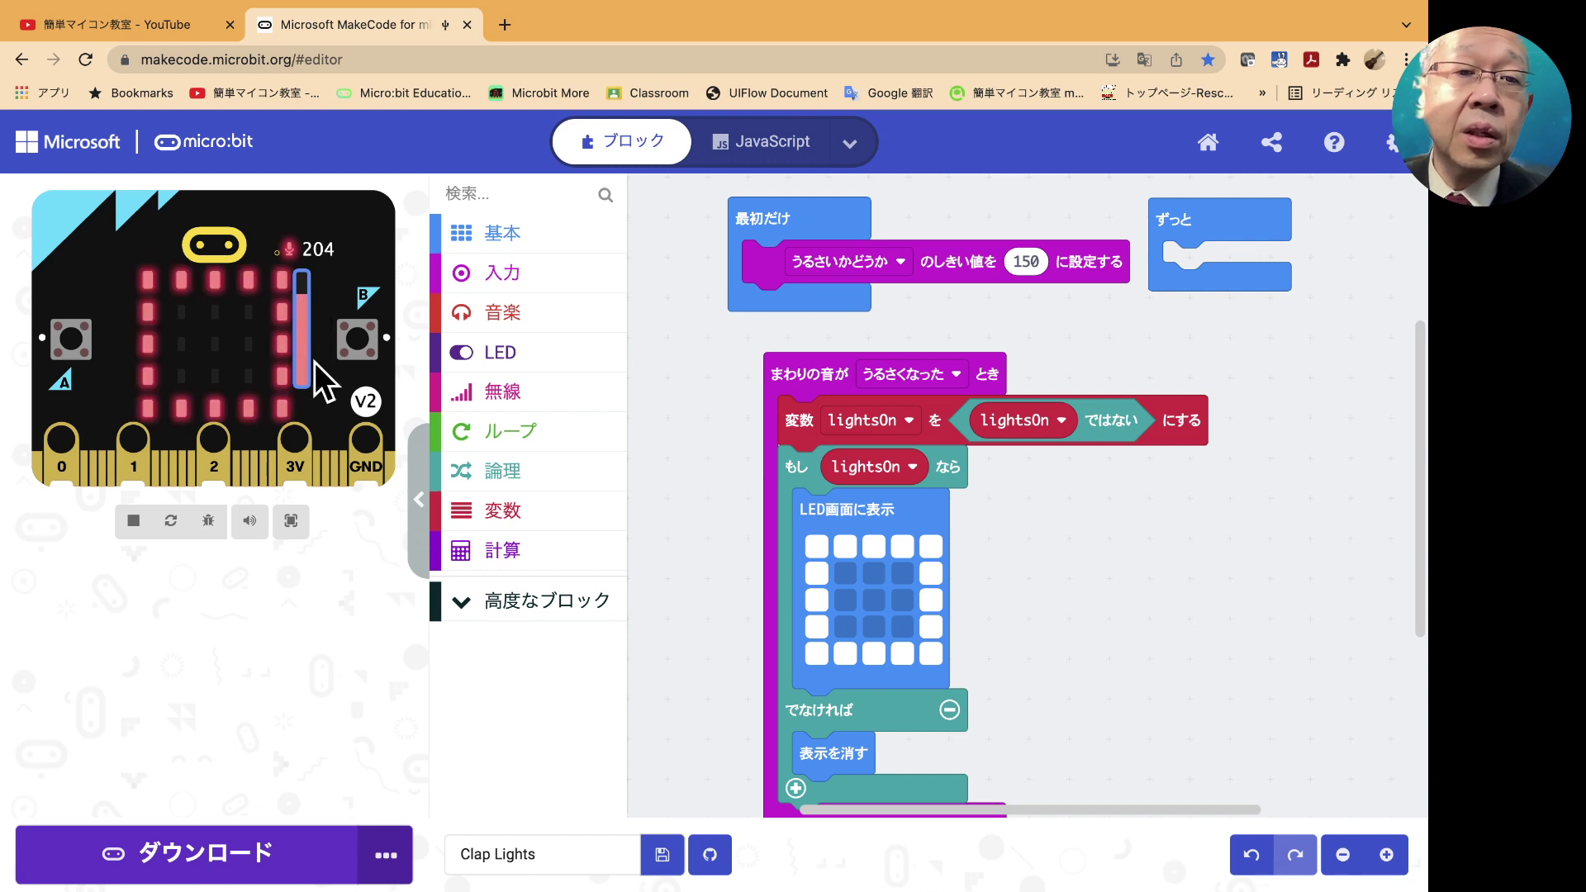
pyautogui.moveTo(309, 312)
pyautogui.mouseDown()
pyautogui.moveTo(310, 382)
pyautogui.moveTo(313, 289)
pyautogui.mouseUp()
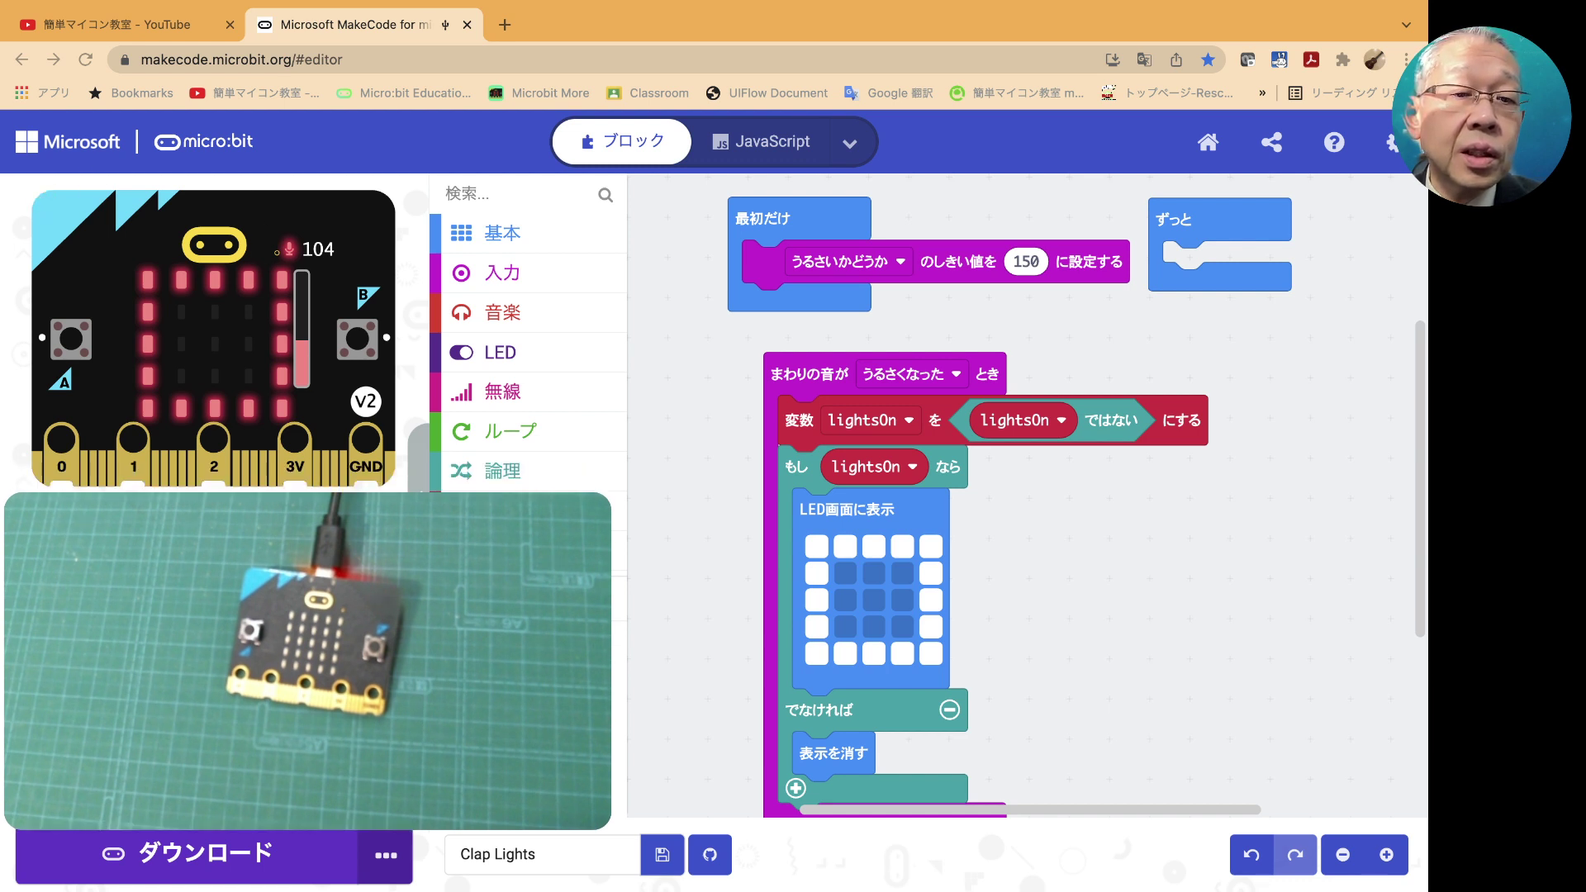
# - Download the Clap Lights program to the micro:bit
pyautogui.click(218, 853)
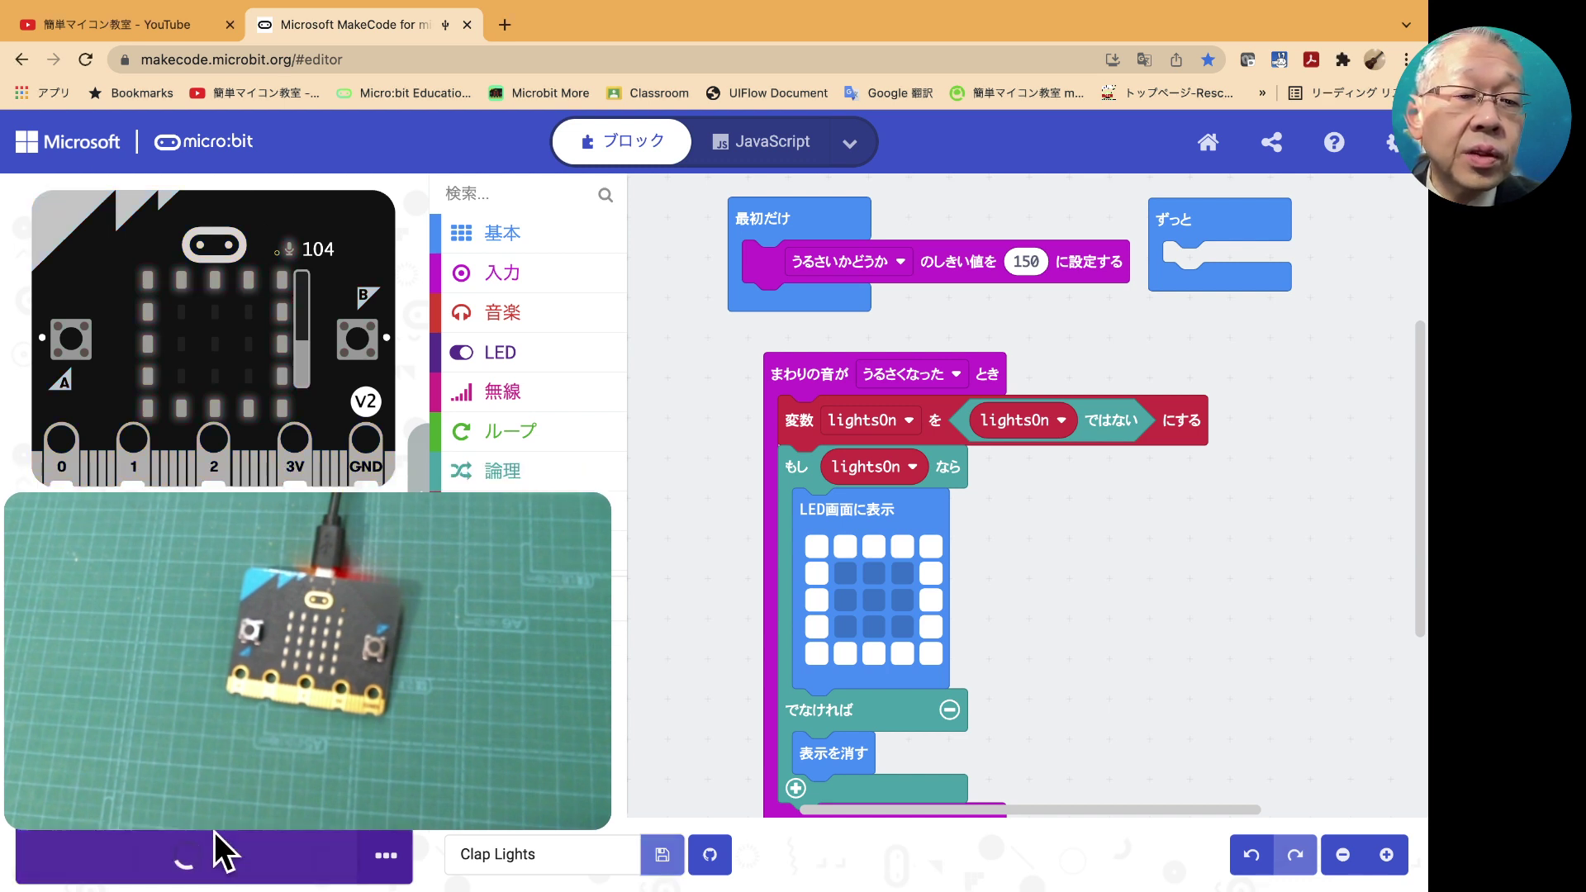